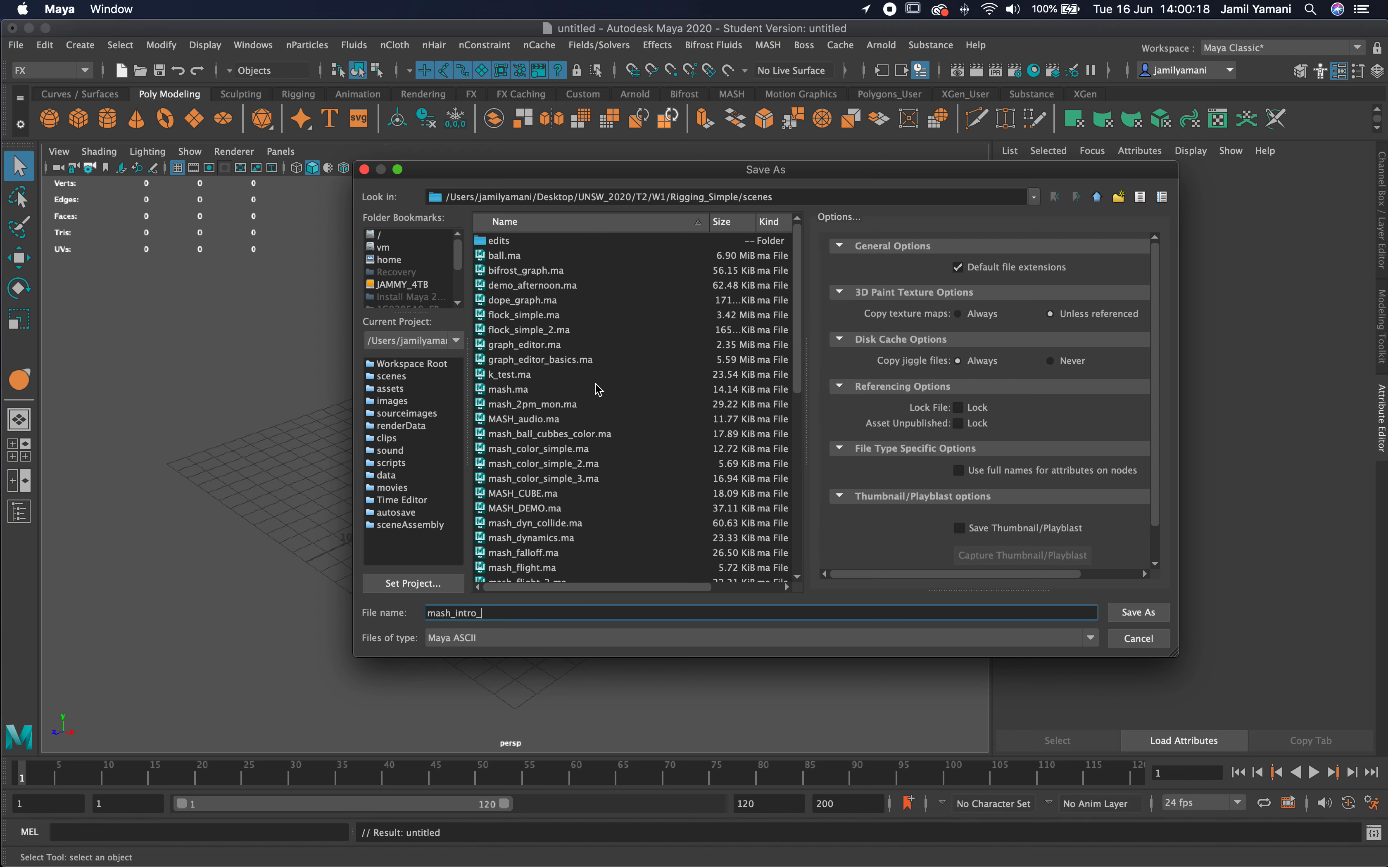
Save the scene as mash_intro in Maya ASCII format and accept the student version notice.
type("1")
key("Return")
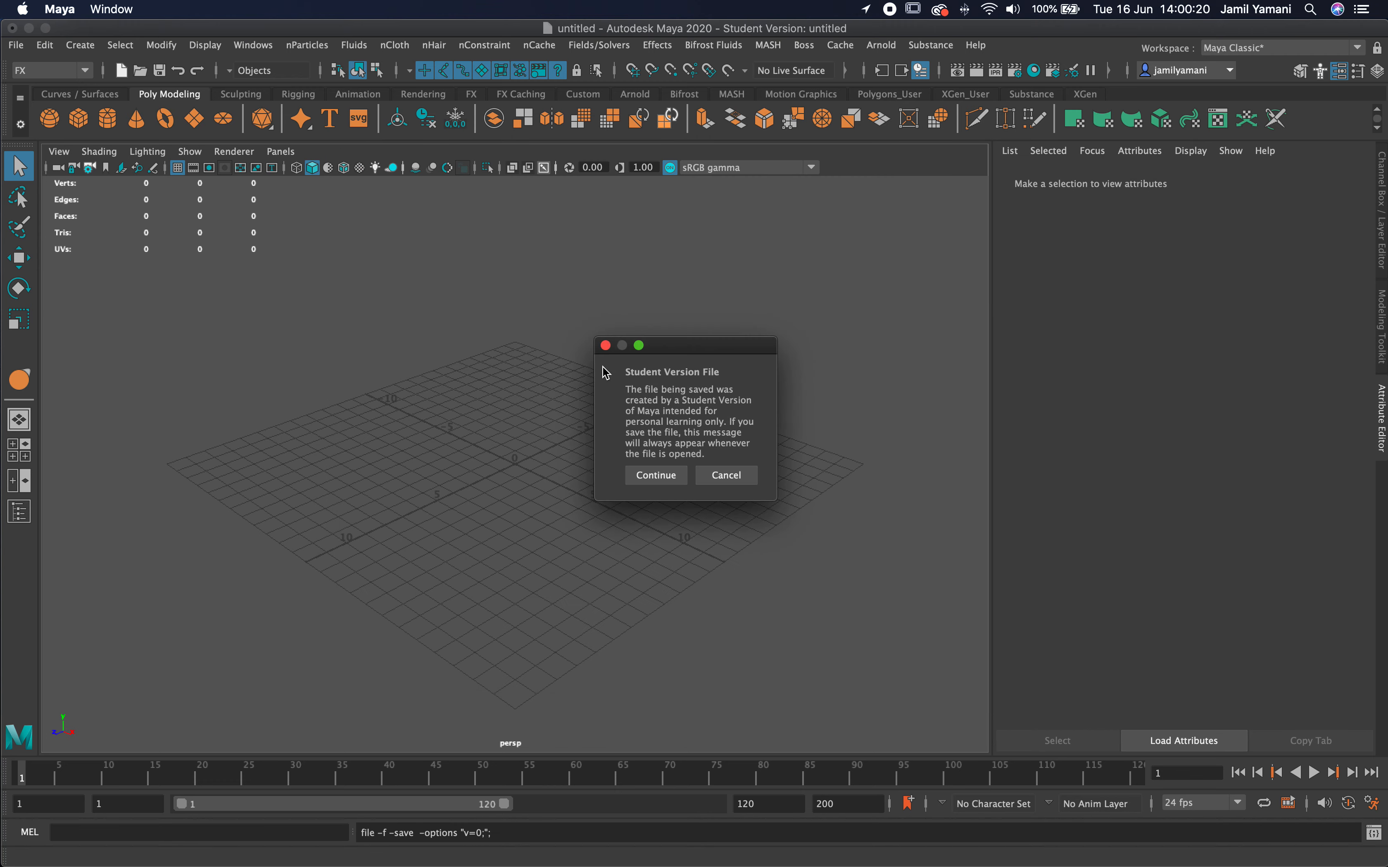
left_click(651, 476)
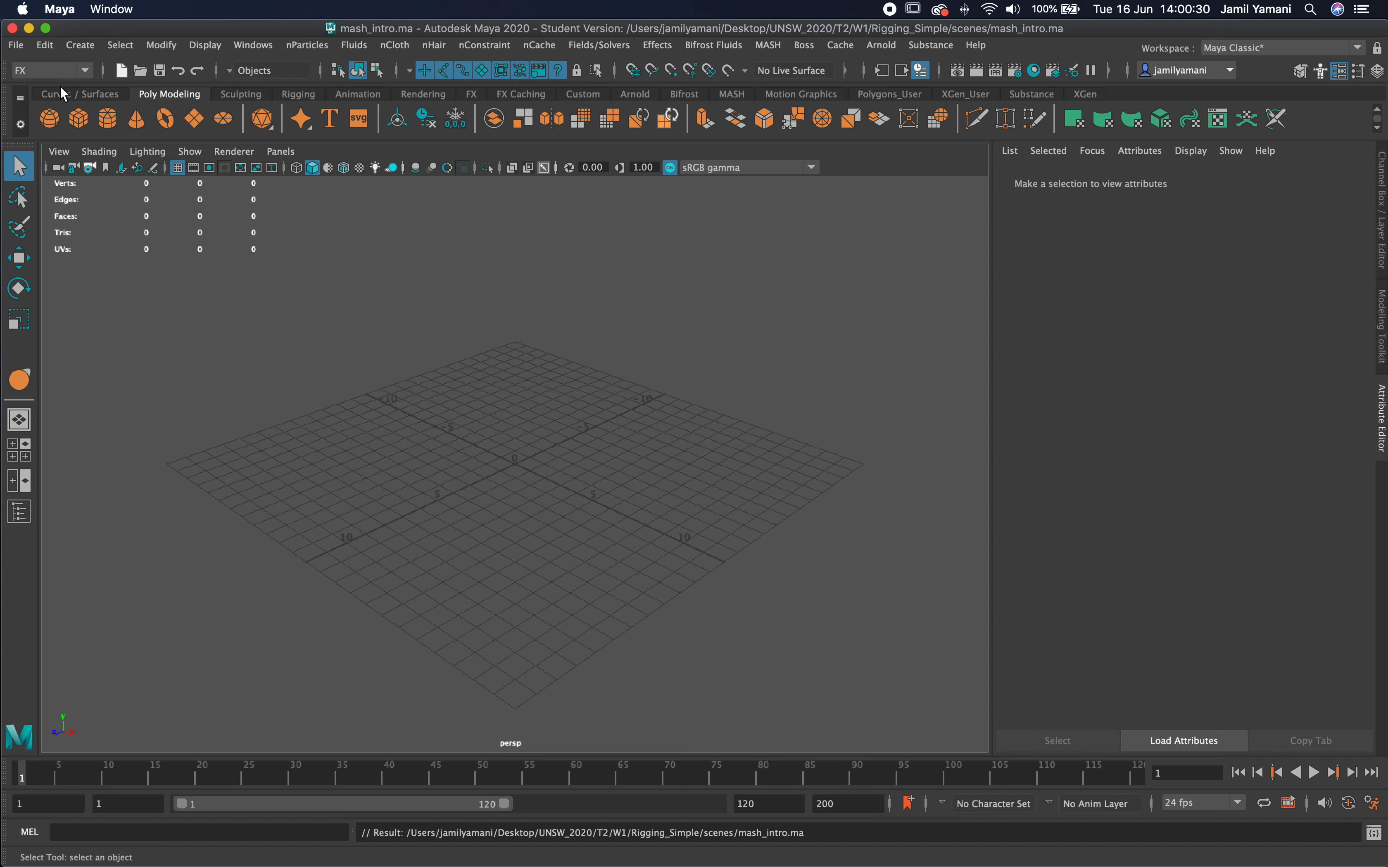
Create a polygon sphere at the origin with its axis and height subdivisions both set to 6.
left_click(50, 119)
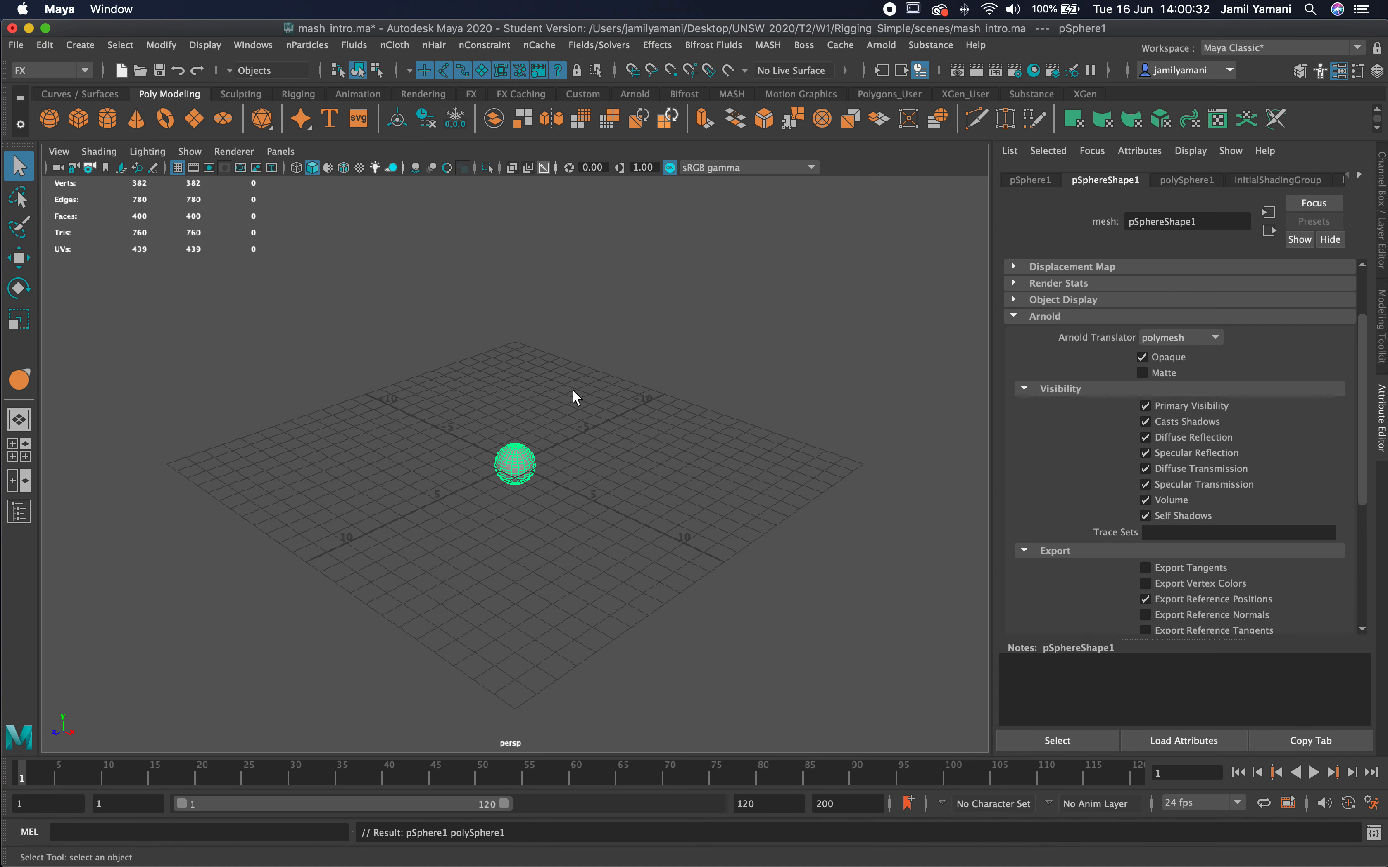
left_click(1030, 179)
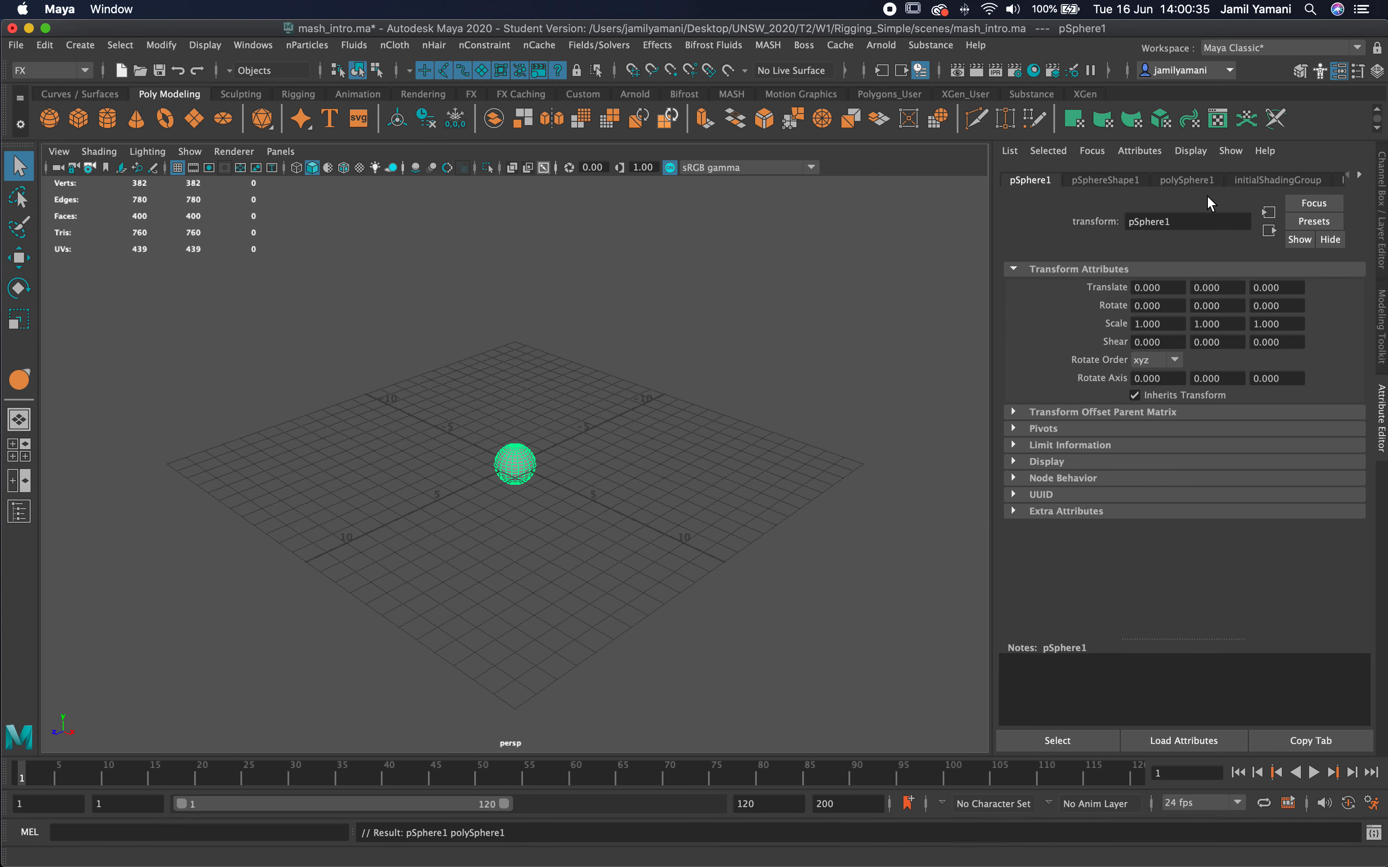
left_click(1185, 179)
left_click_drag(1251, 295, 1209, 324)
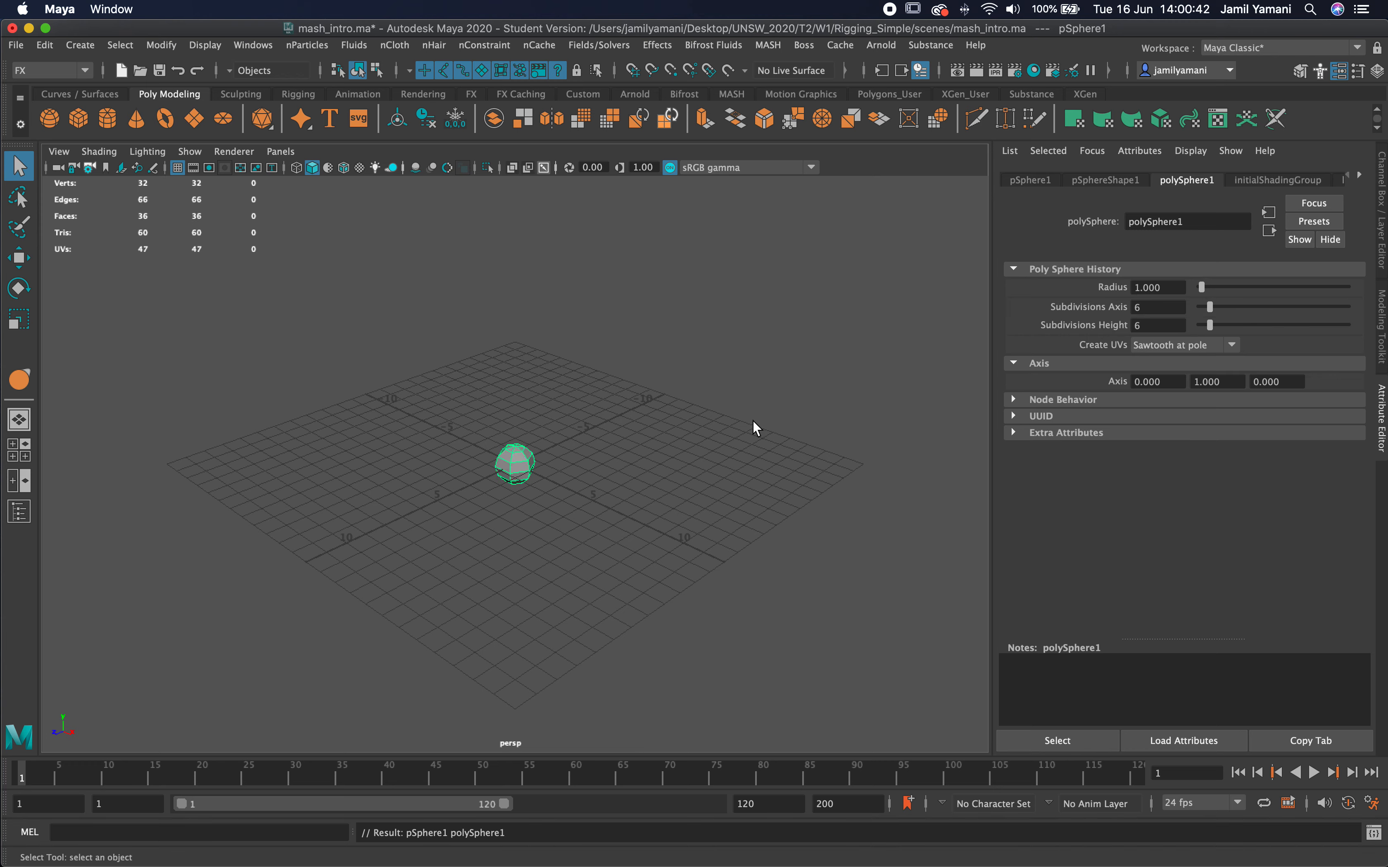
Keep the FX menu set active and bring up the MASH shelf.
mouse_move(628, 486)
left_mouse_down("alt")
mouse_move(591, 459)
mouse_move(551, 480)
mouse_move(636, 498)
mouse_move(627, 489)
left_mouse_up("alt")
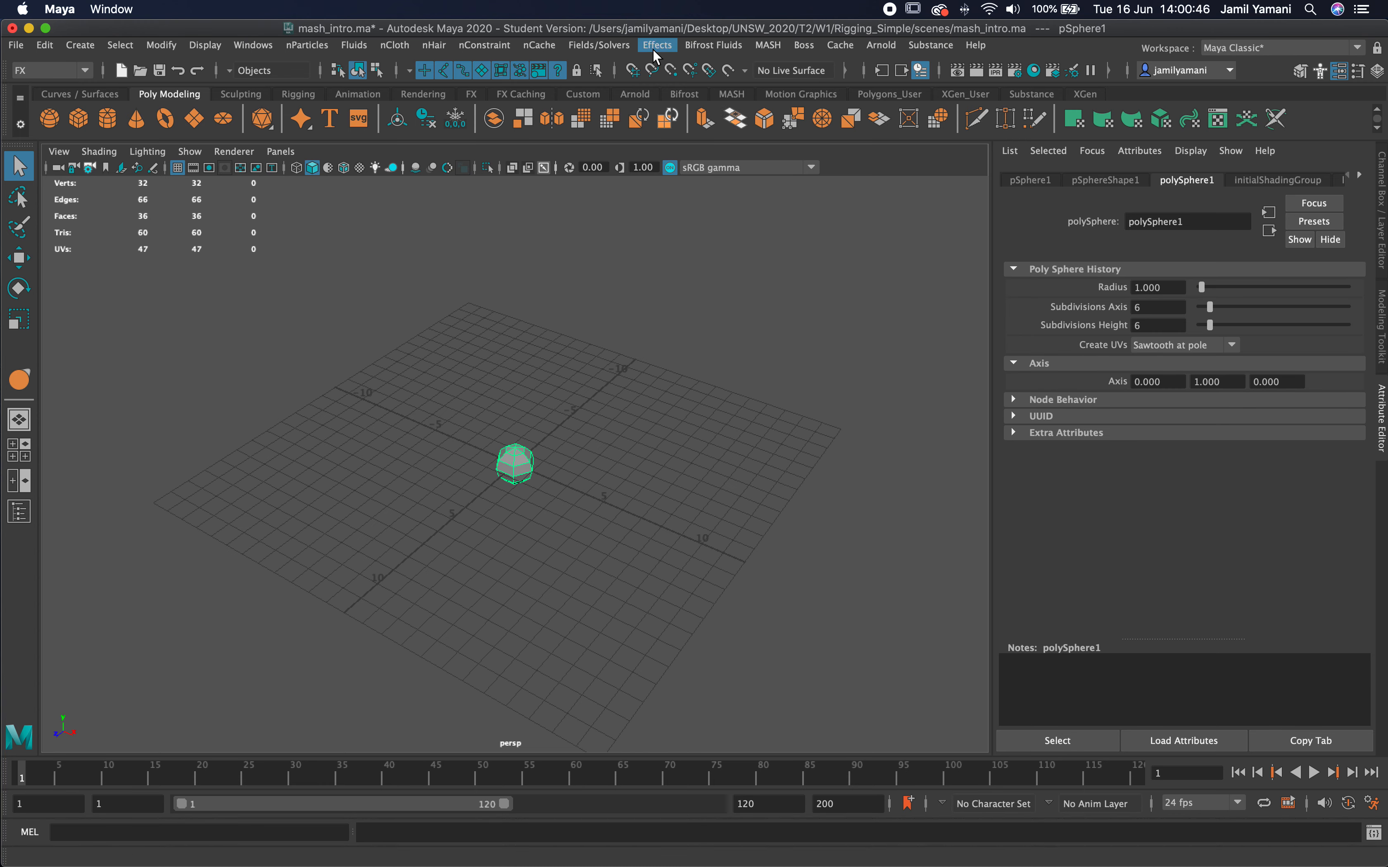
left_click(83, 70)
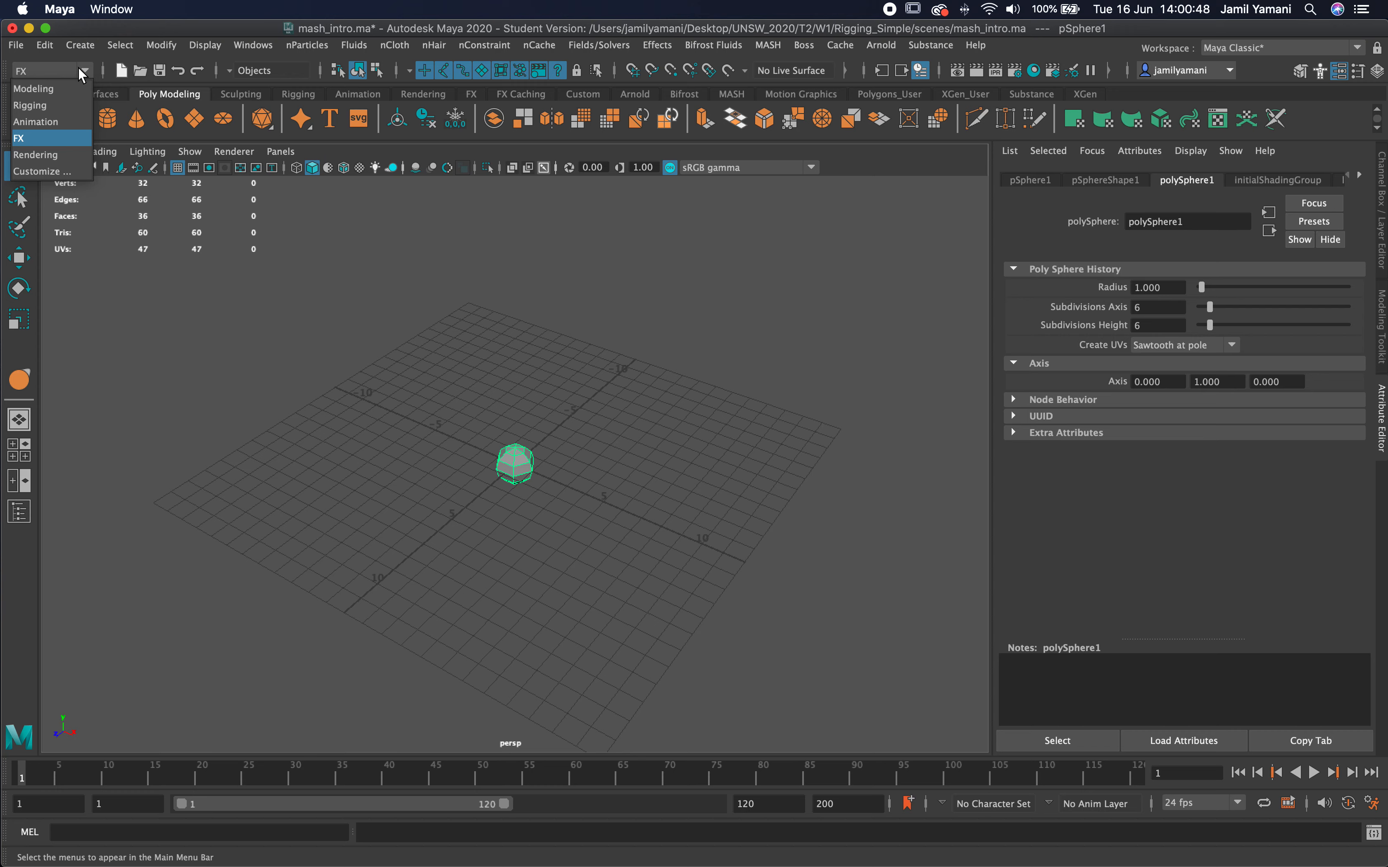
left_click(62, 144)
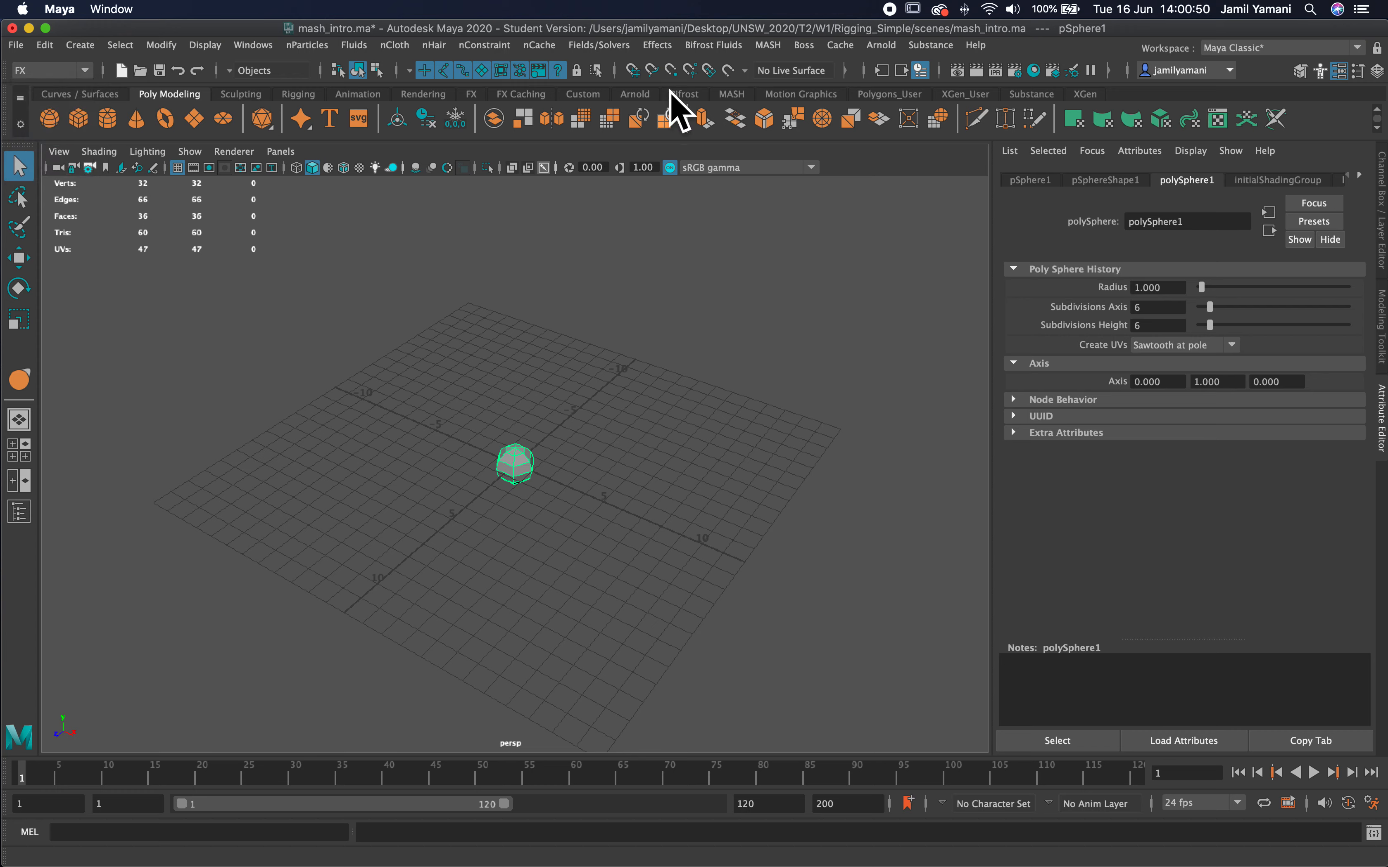
left_click(728, 95)
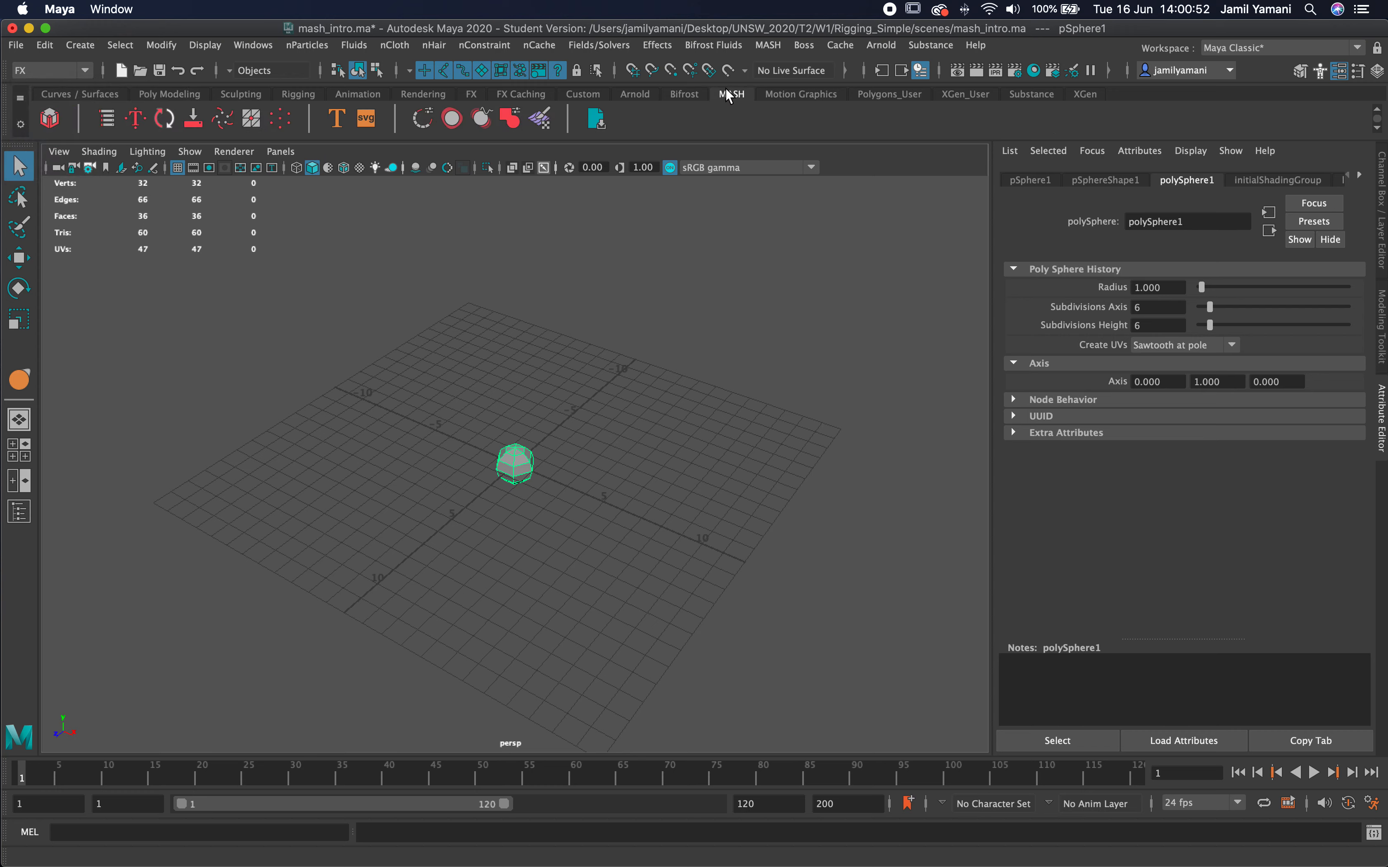
Create a MASH network from the sphere using Mesh geometry, the default network name and a linear distribution.
left_click(770, 47)
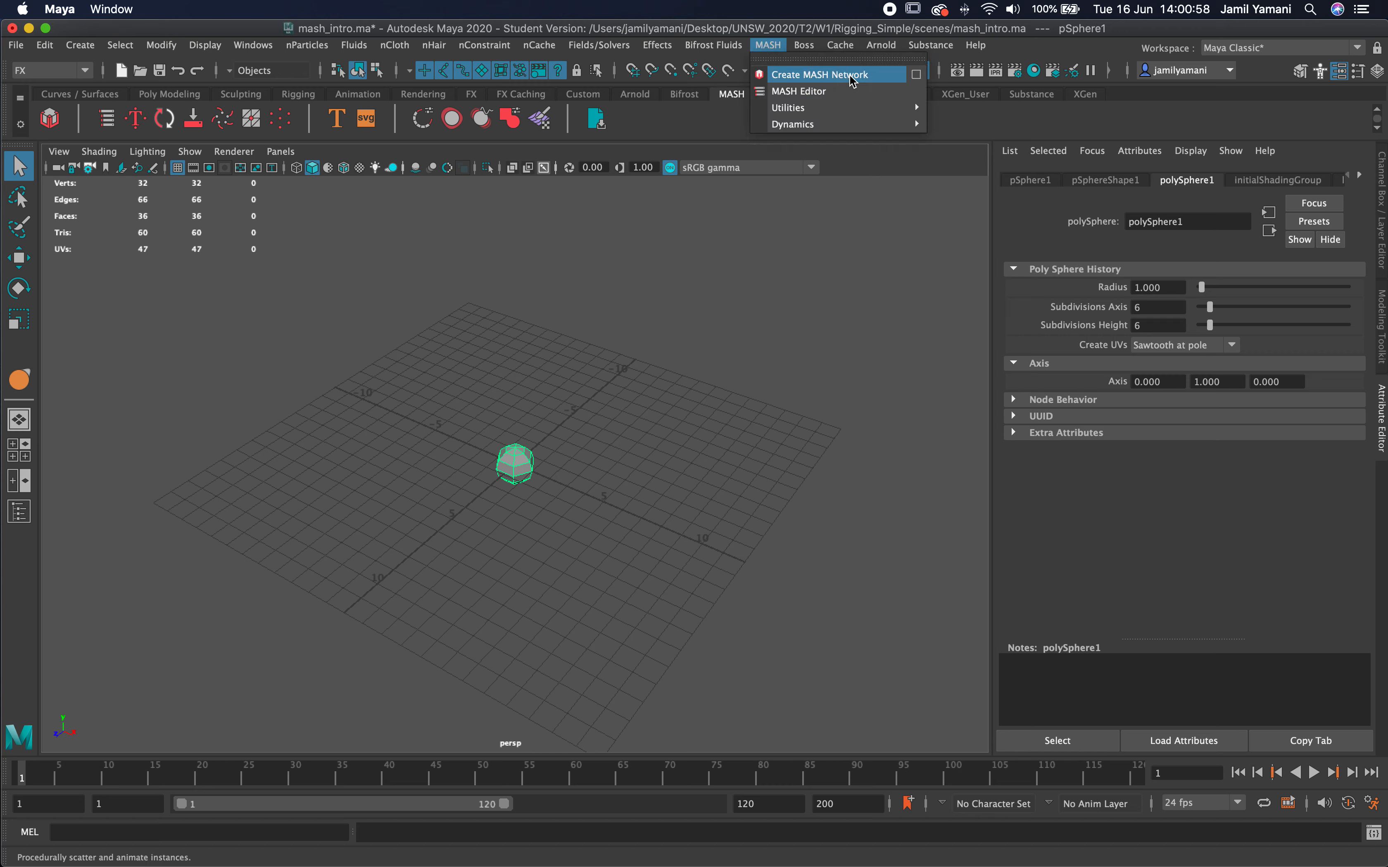
left_click(916, 75)
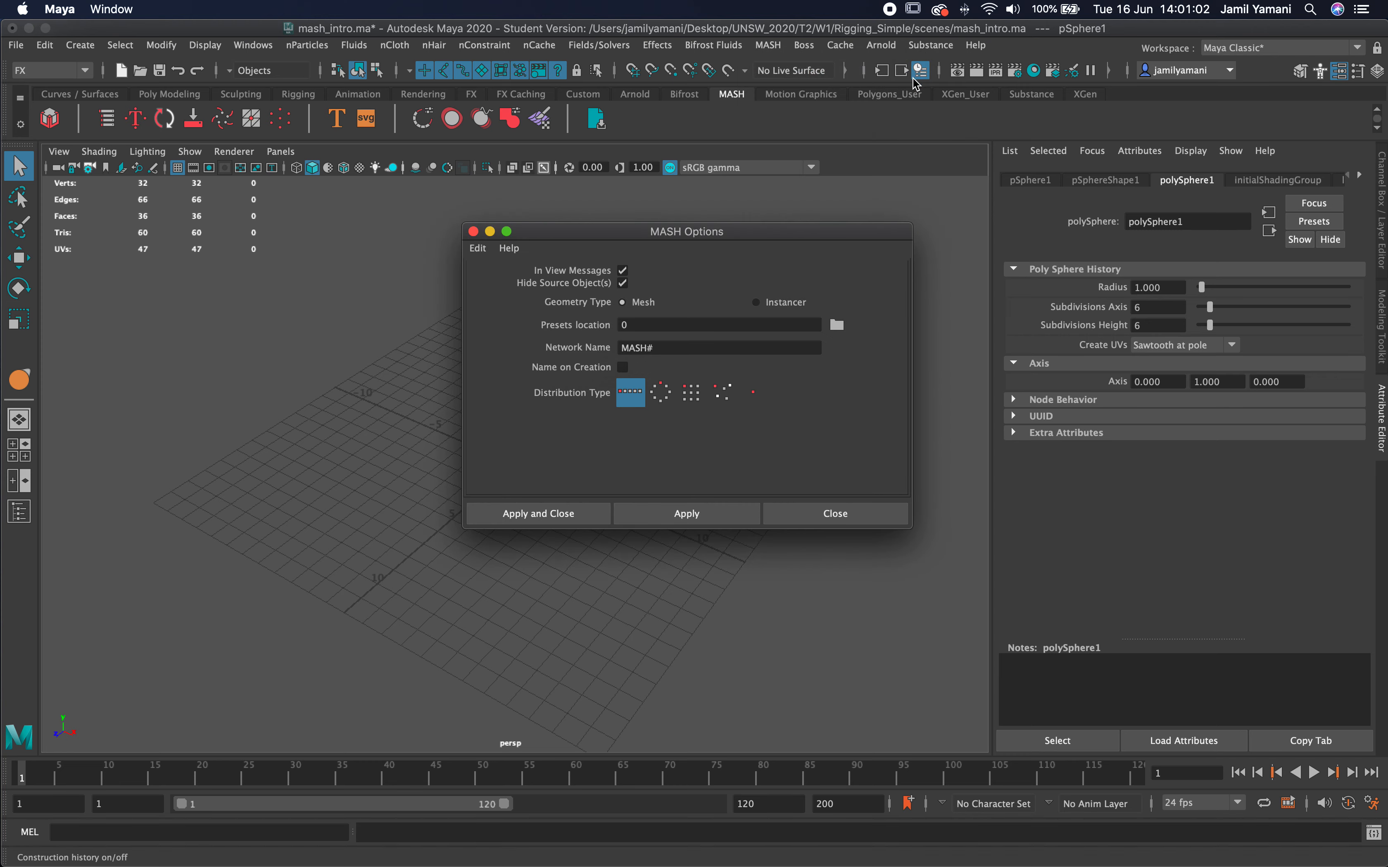
left_click_drag(858, 237, 869, 184)
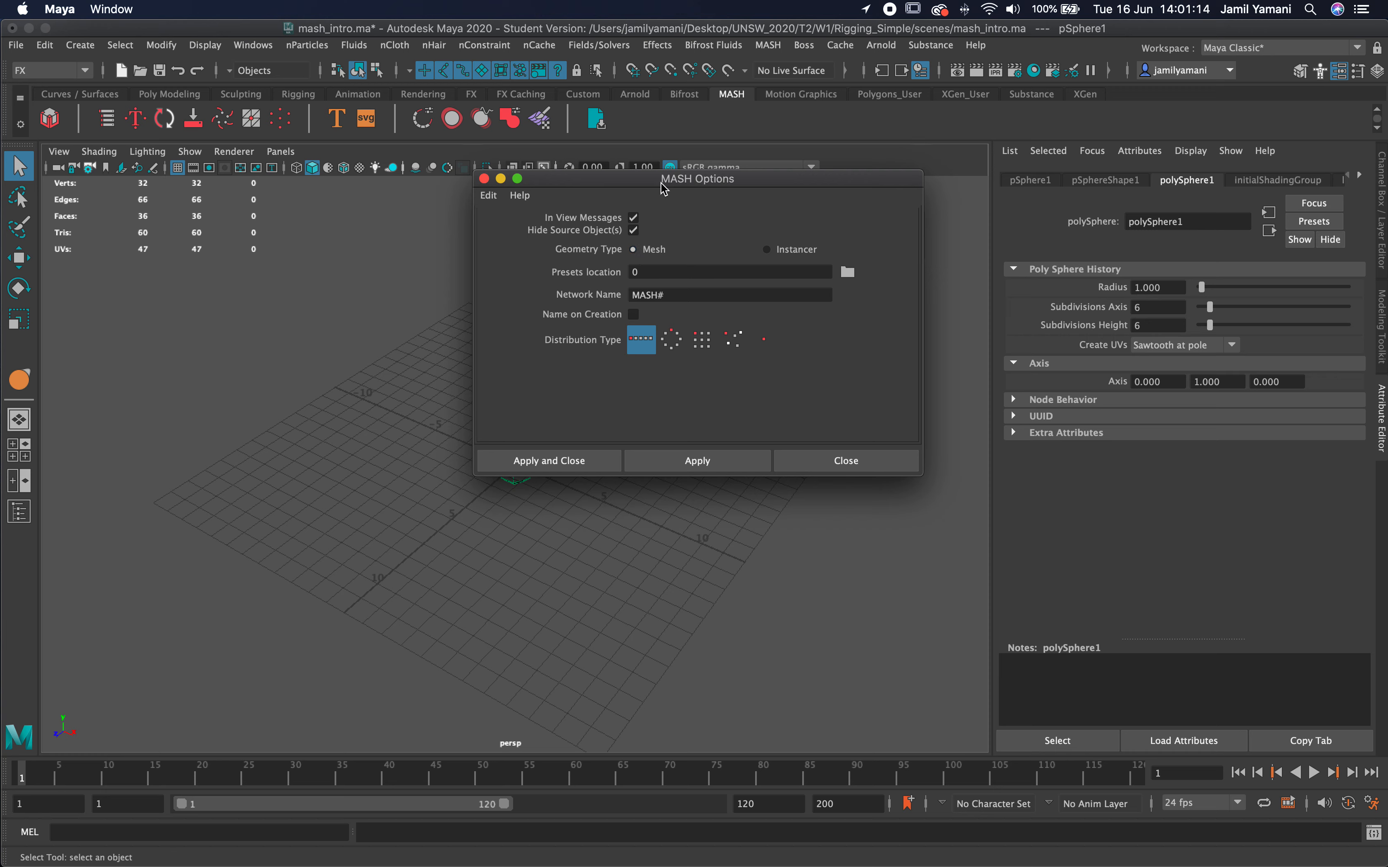
left_click_drag(629, 185, 667, 144)
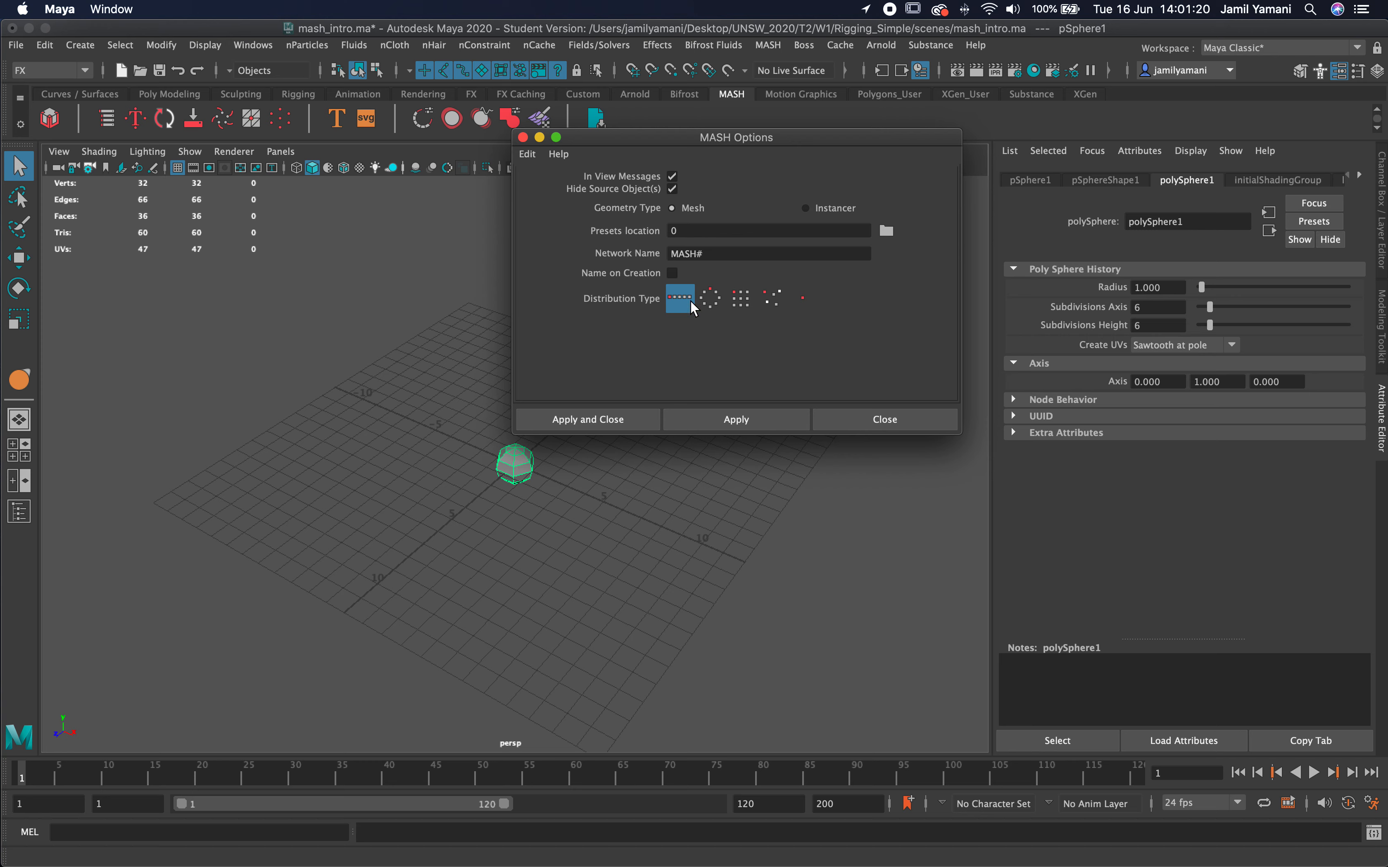
left_click(710, 298)
left_click(741, 297)
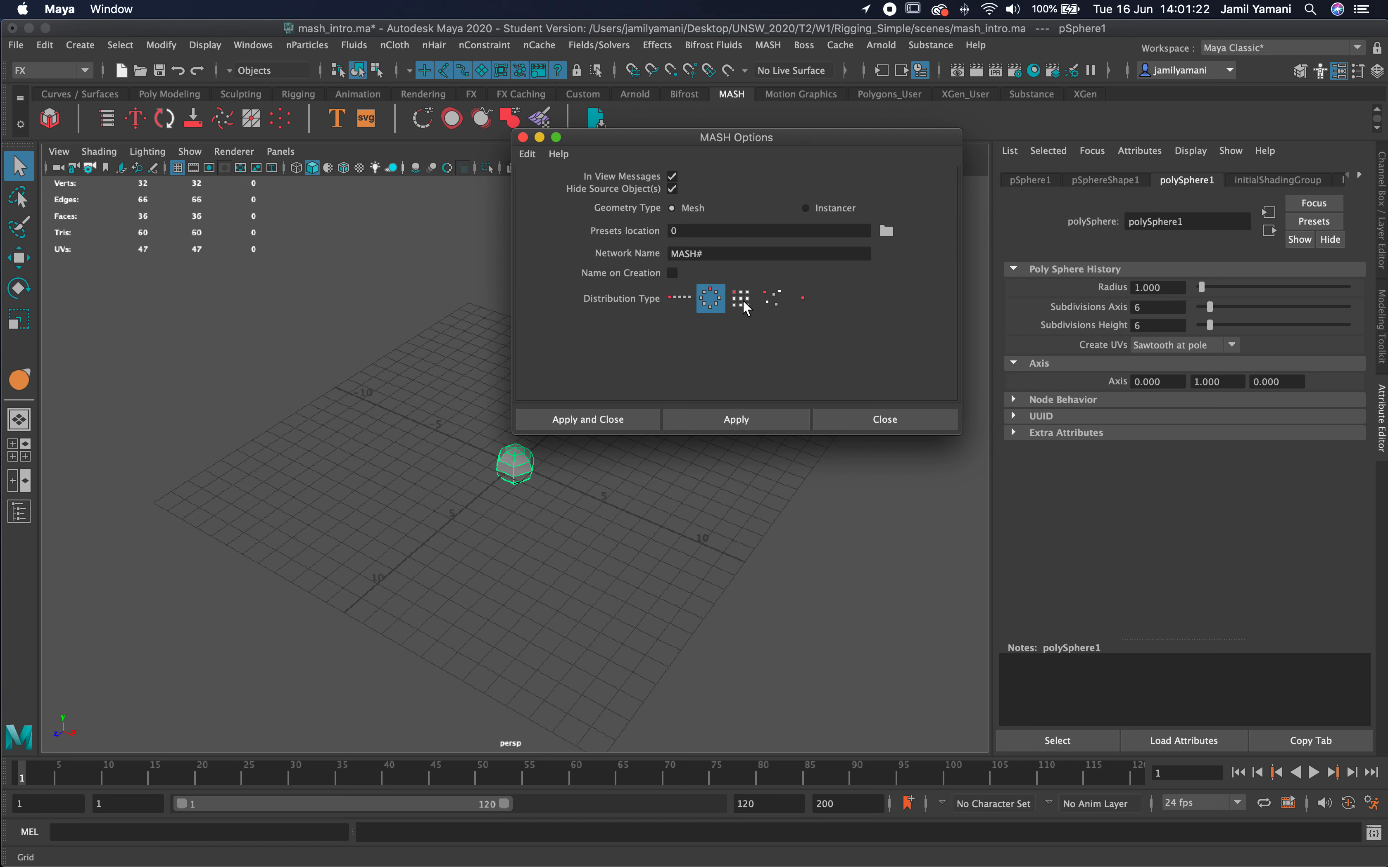
left_click_drag(723, 258, 576, 263)
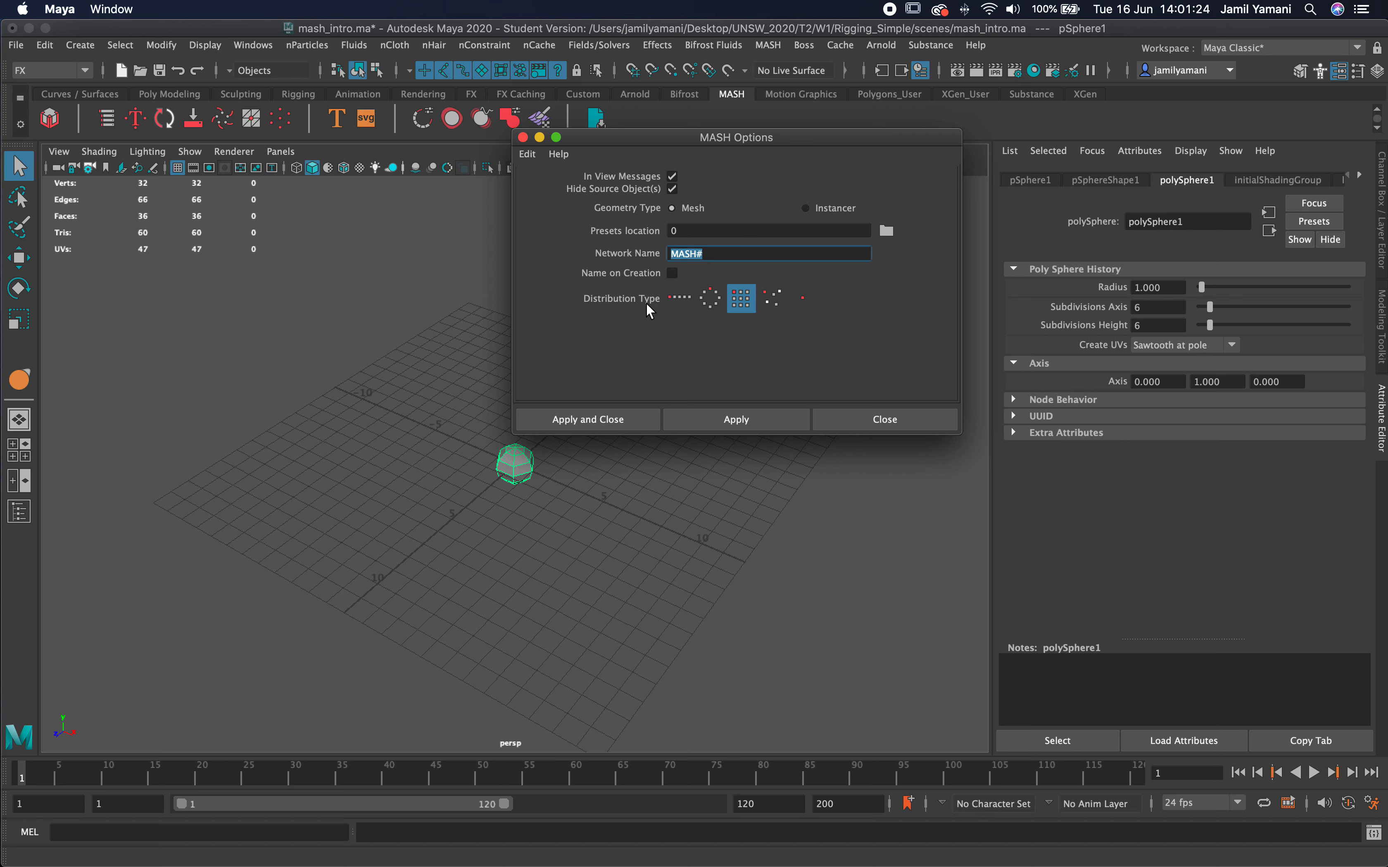
left_click(679, 297)
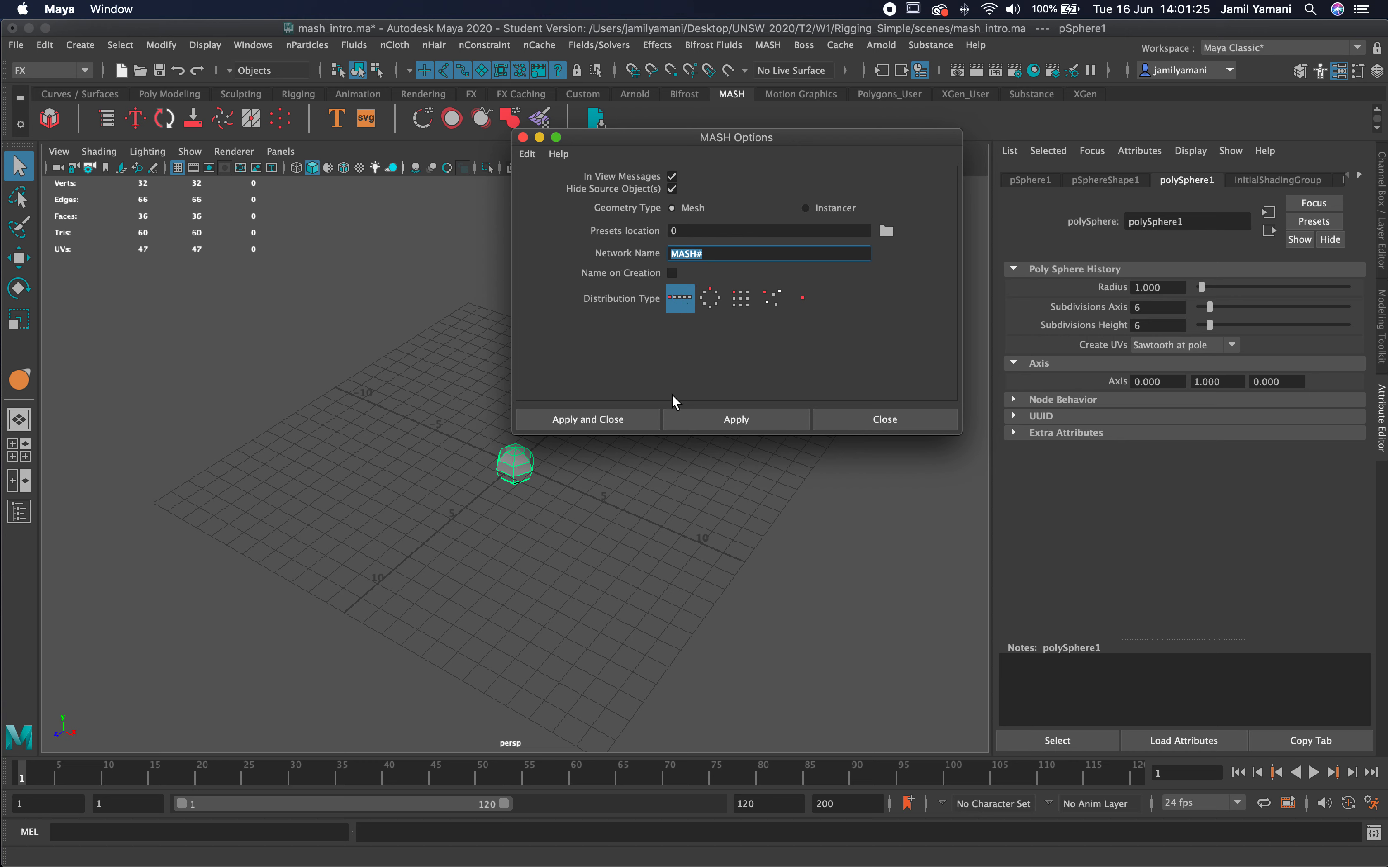
left_click(605, 417)
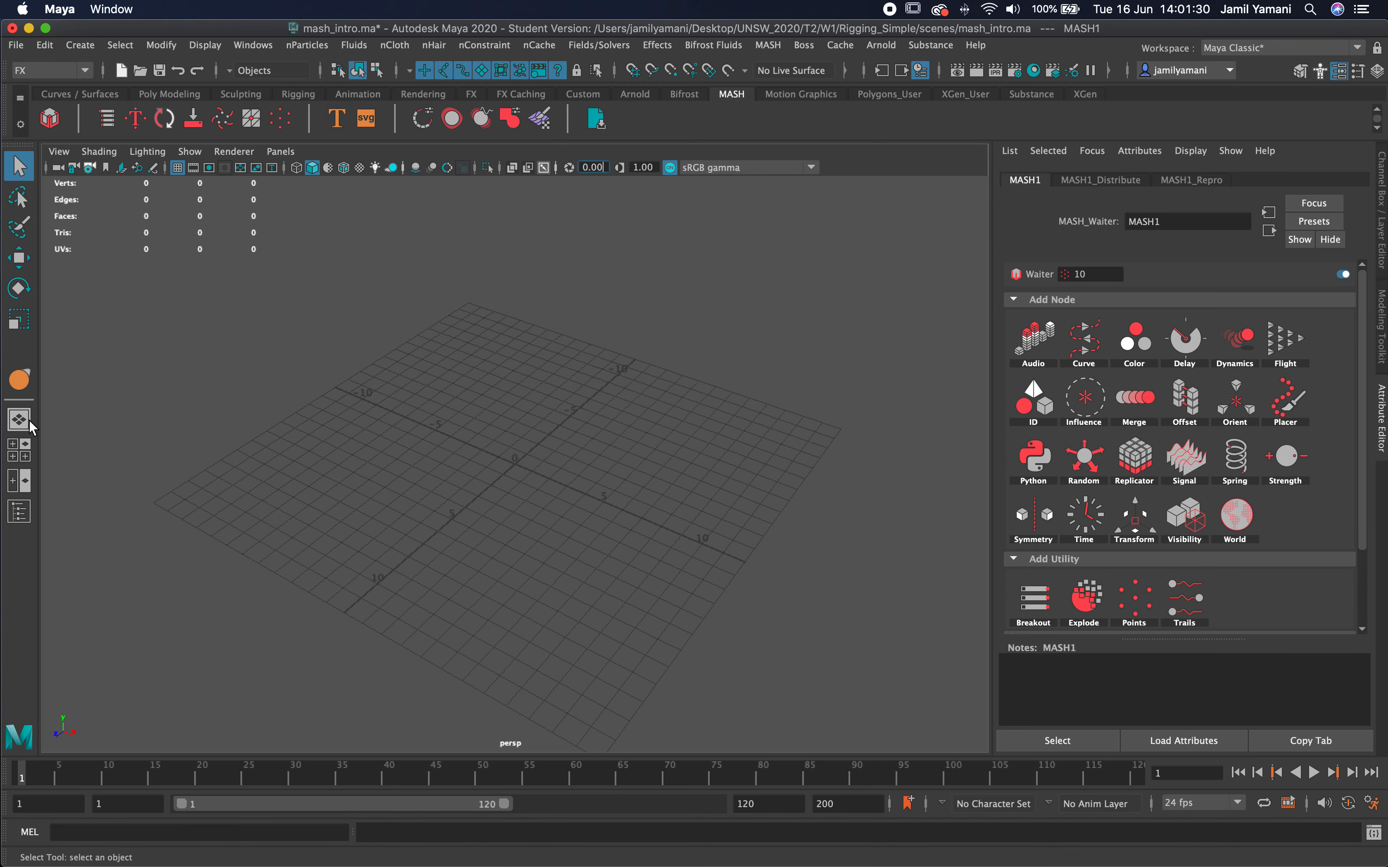
Dock the Outliner beside the viewport and maximize the perspective view with nothing selected.
left_click(19, 511)
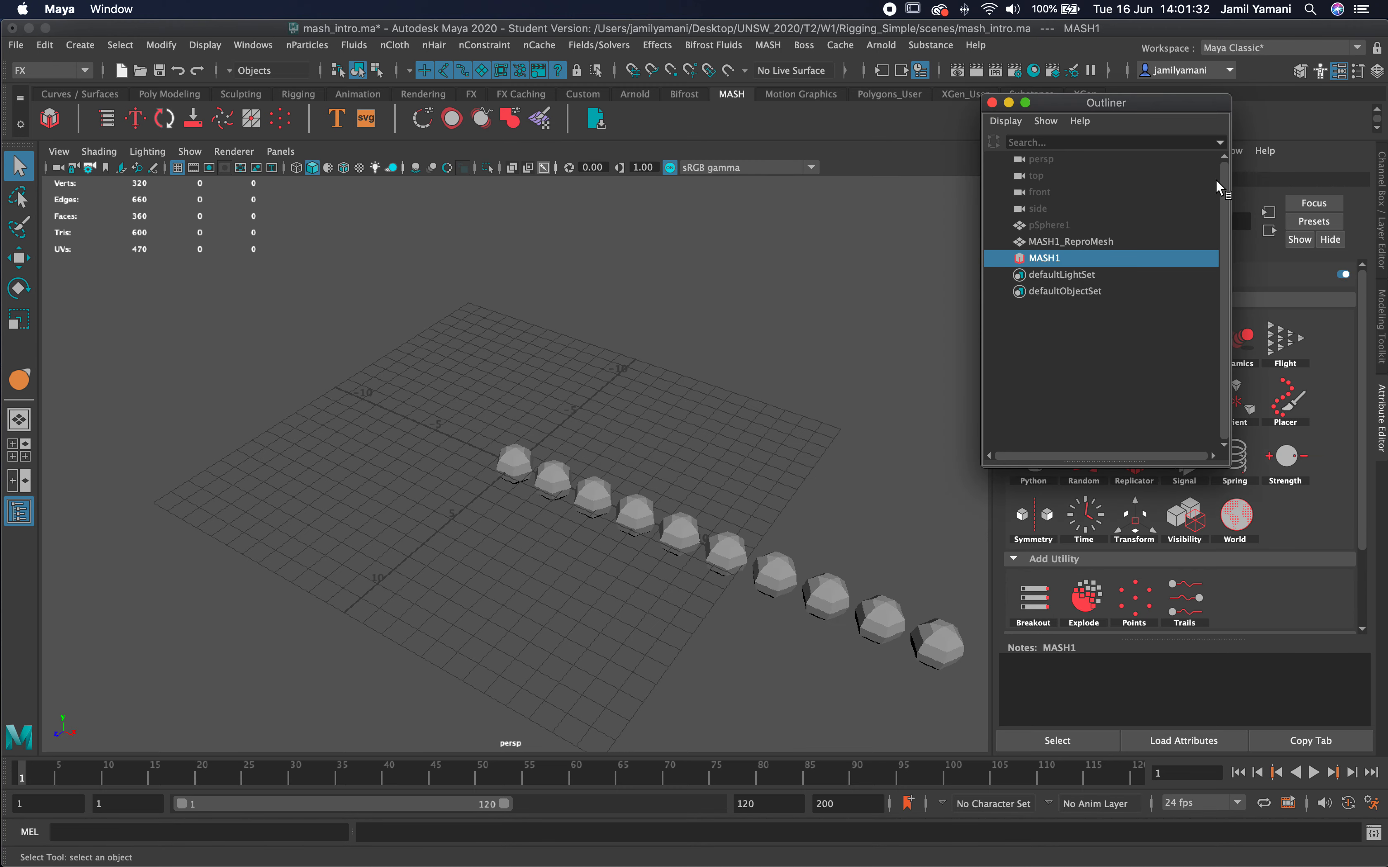
left_click_drag(1111, 105, 40, 265)
key("space")
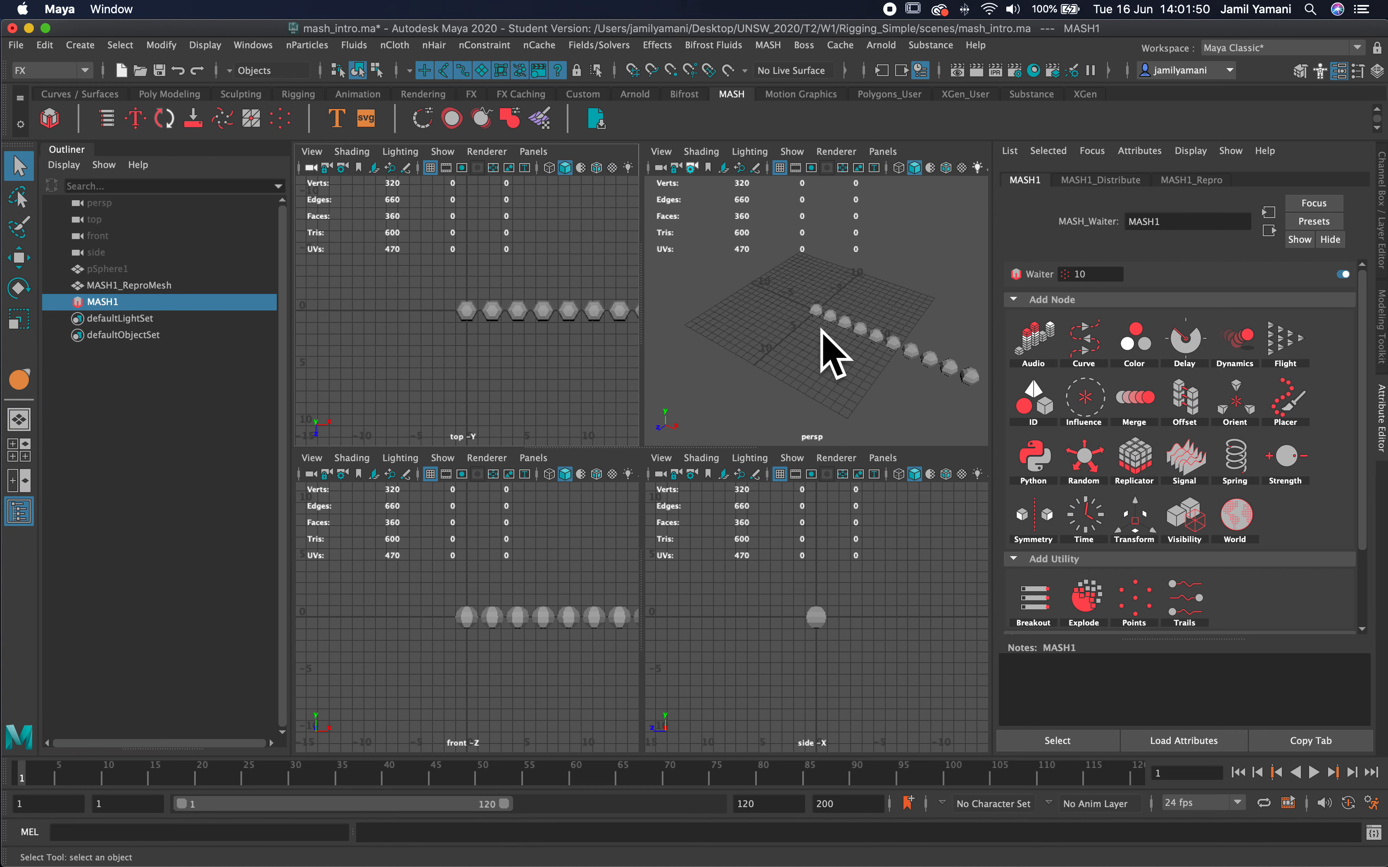
left_click(802, 249)
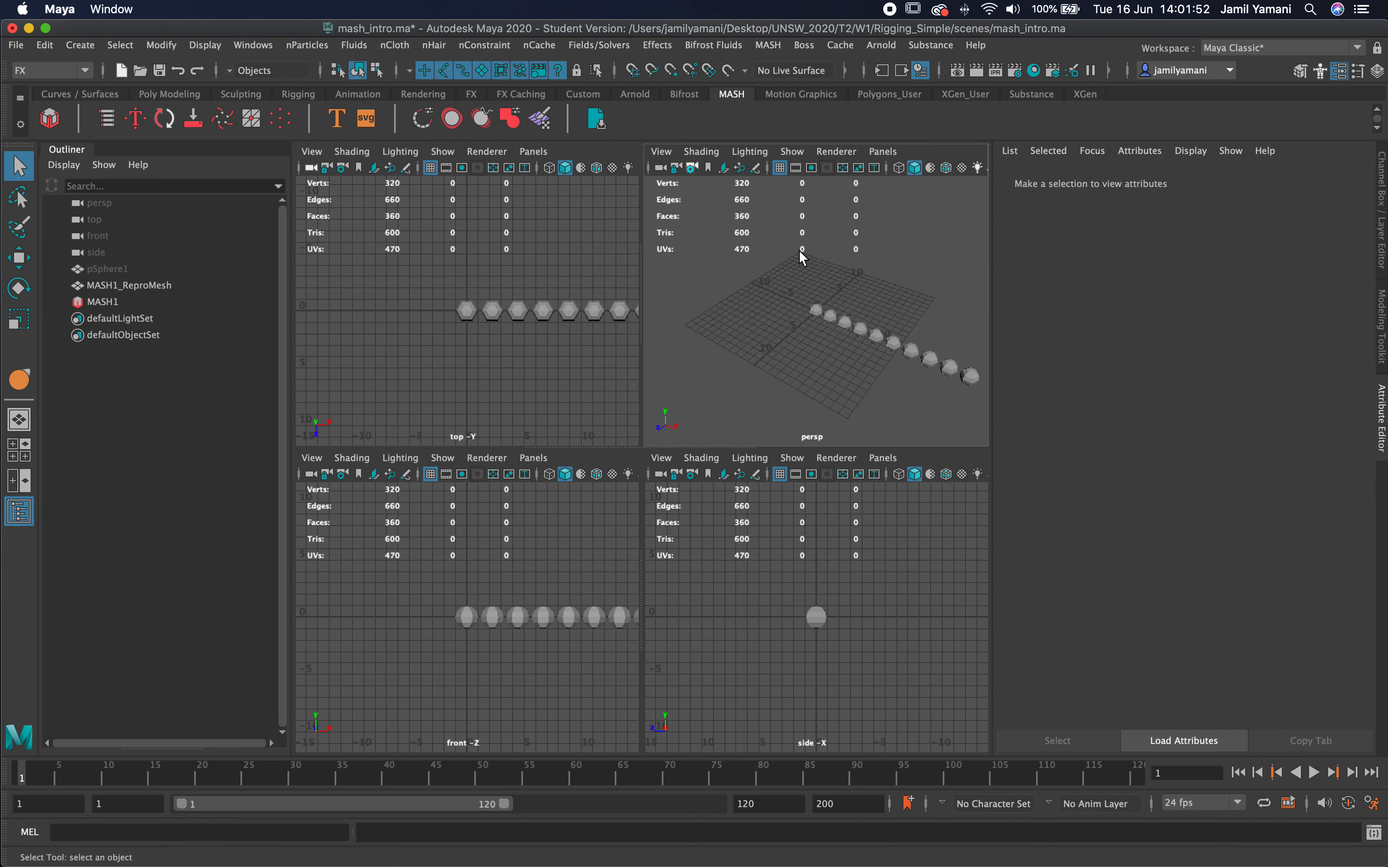
key("space")
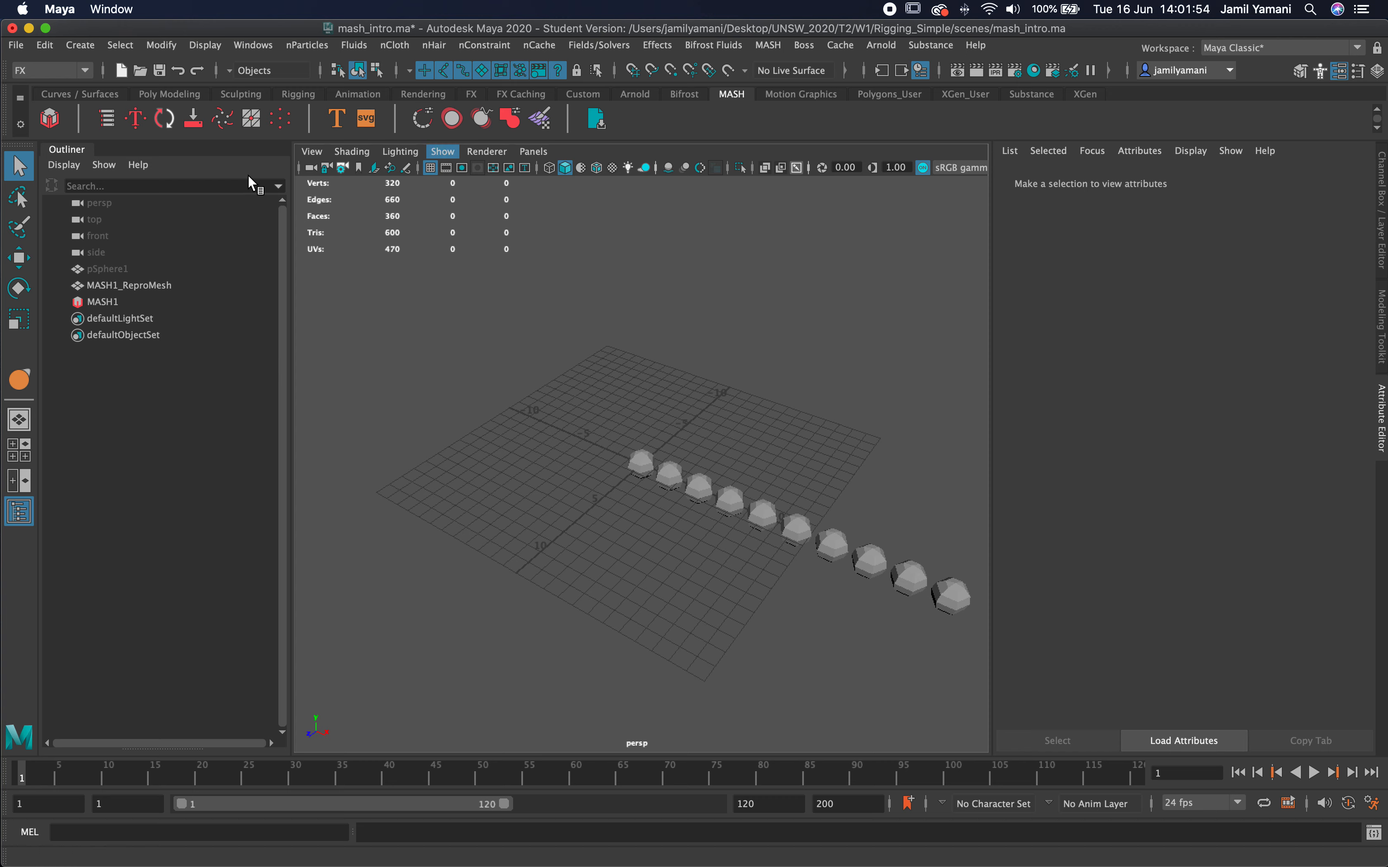
Examine the MASH1 network's Distribute and Repro settings, the source sphere pSphere1 and the MASH1_ReproMesh object.
left_click(106, 302)
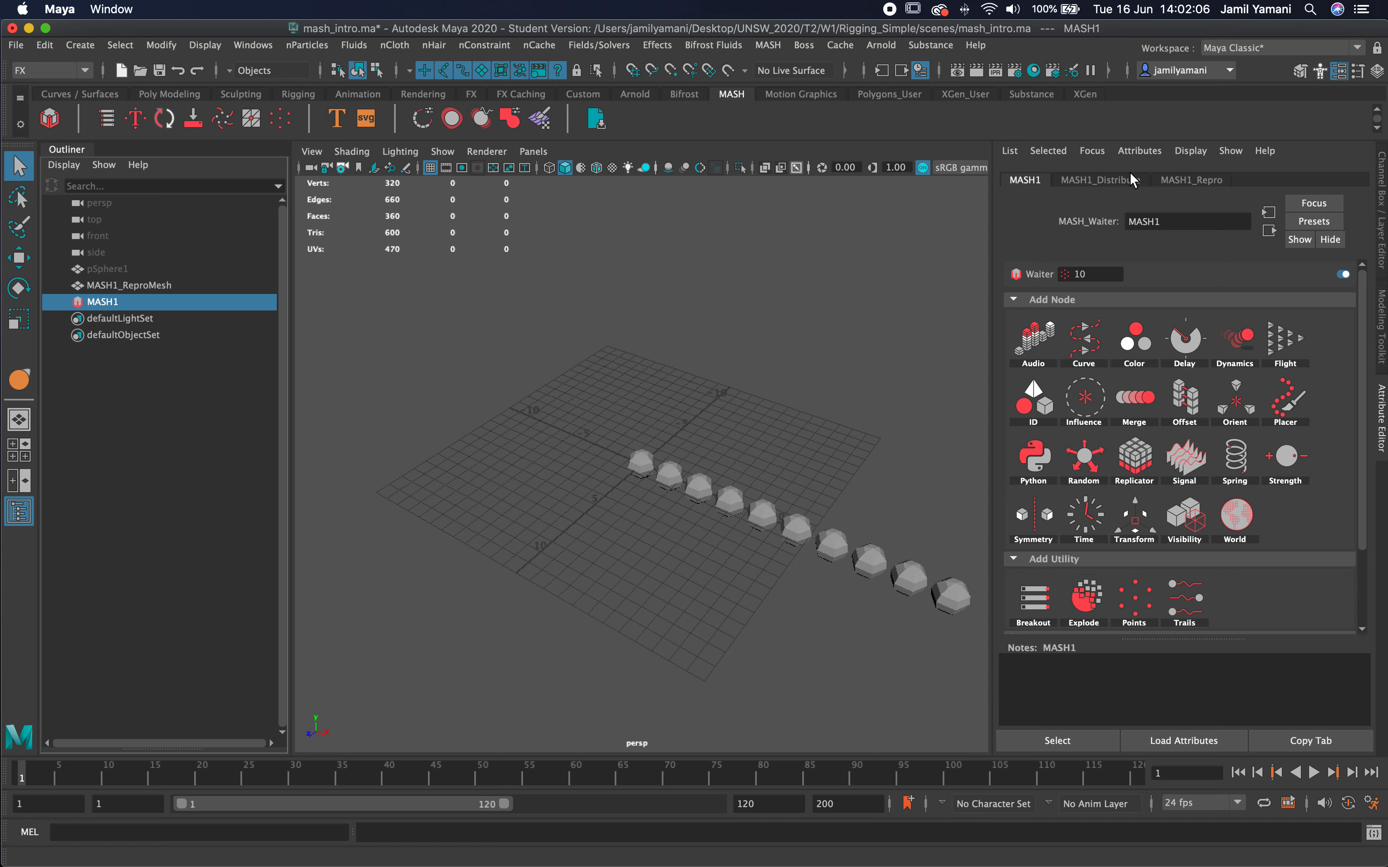
left_click(1098, 178)
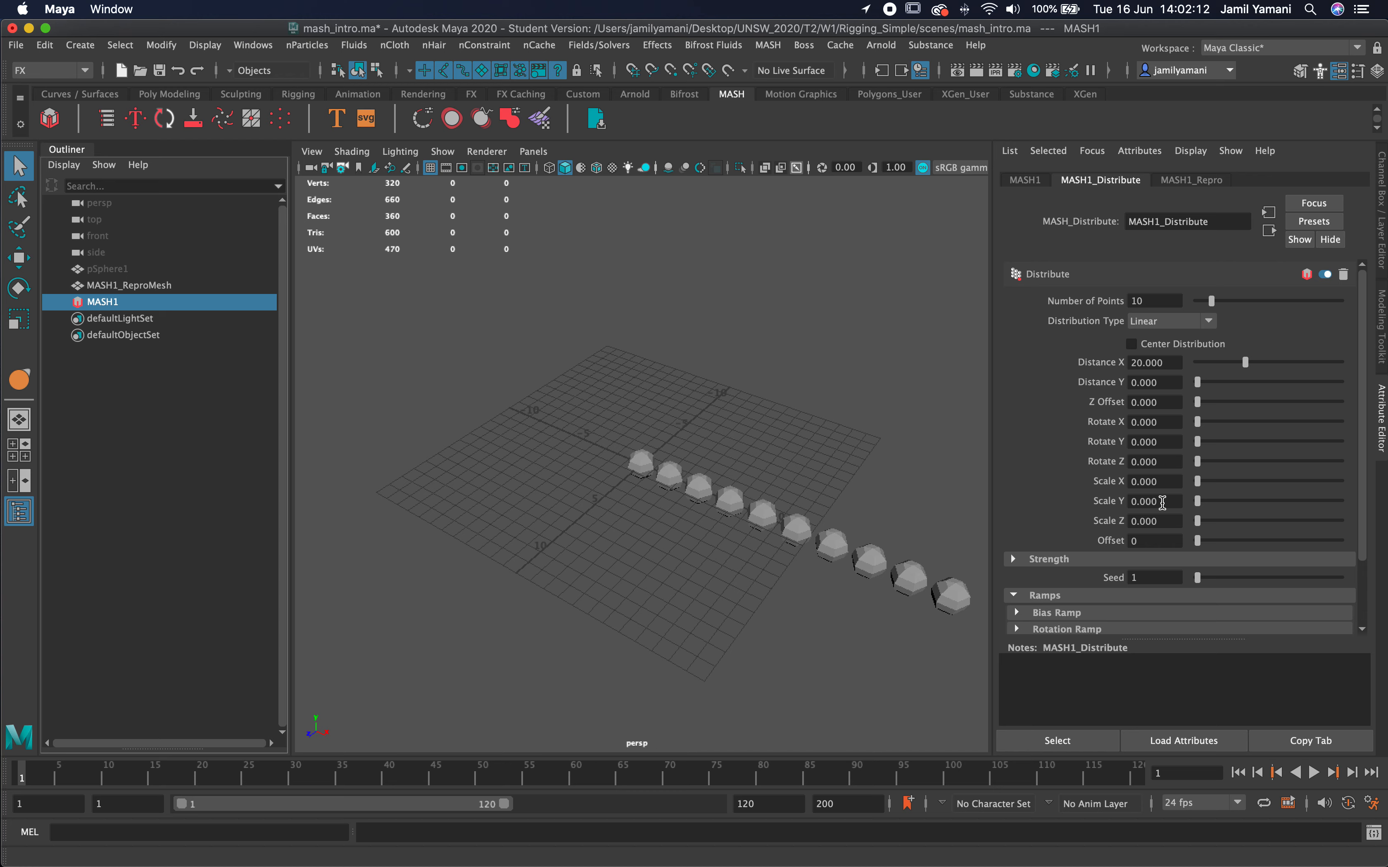
left_click(1191, 178)
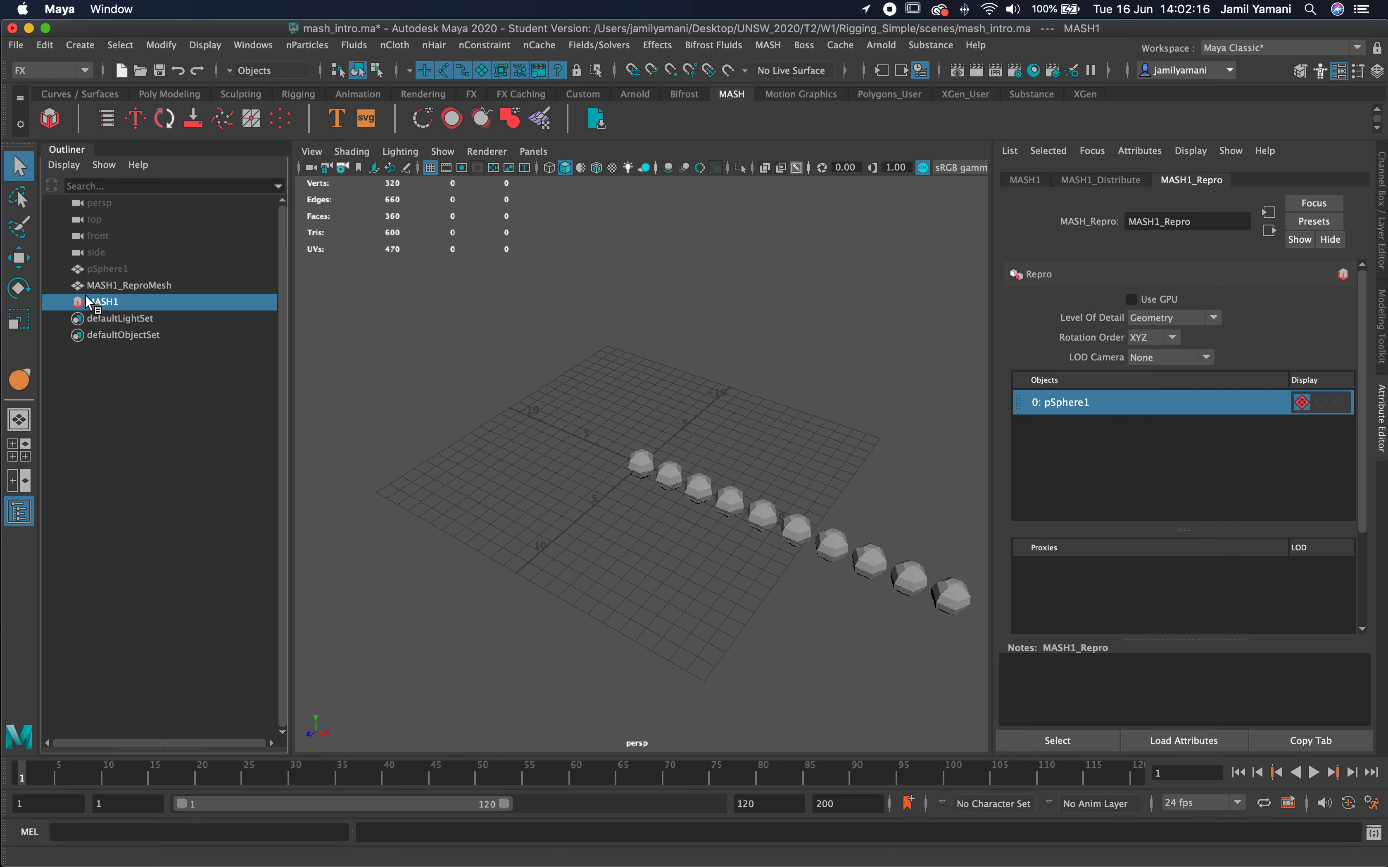
left_click(108, 269)
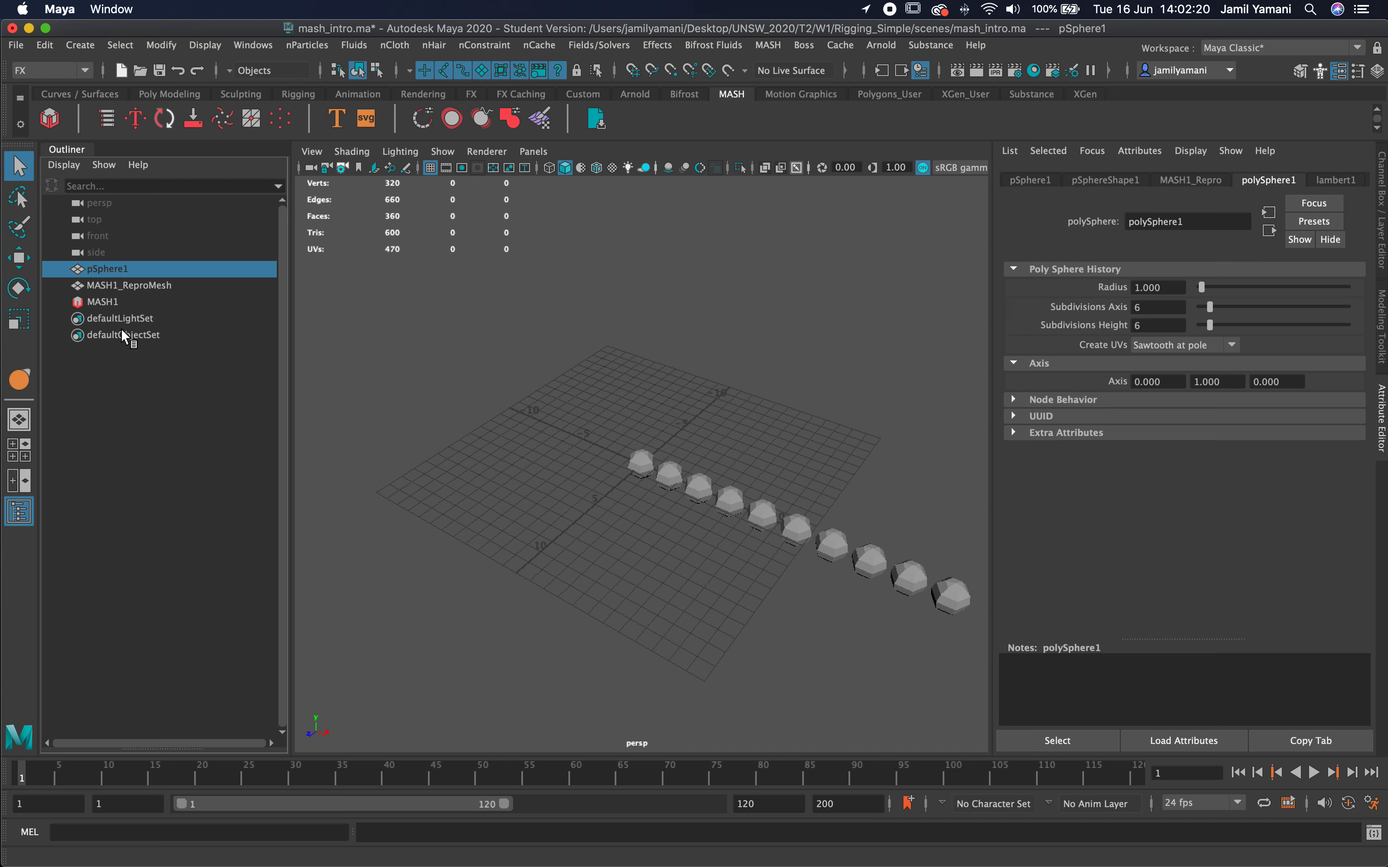
left_click(1205, 178)
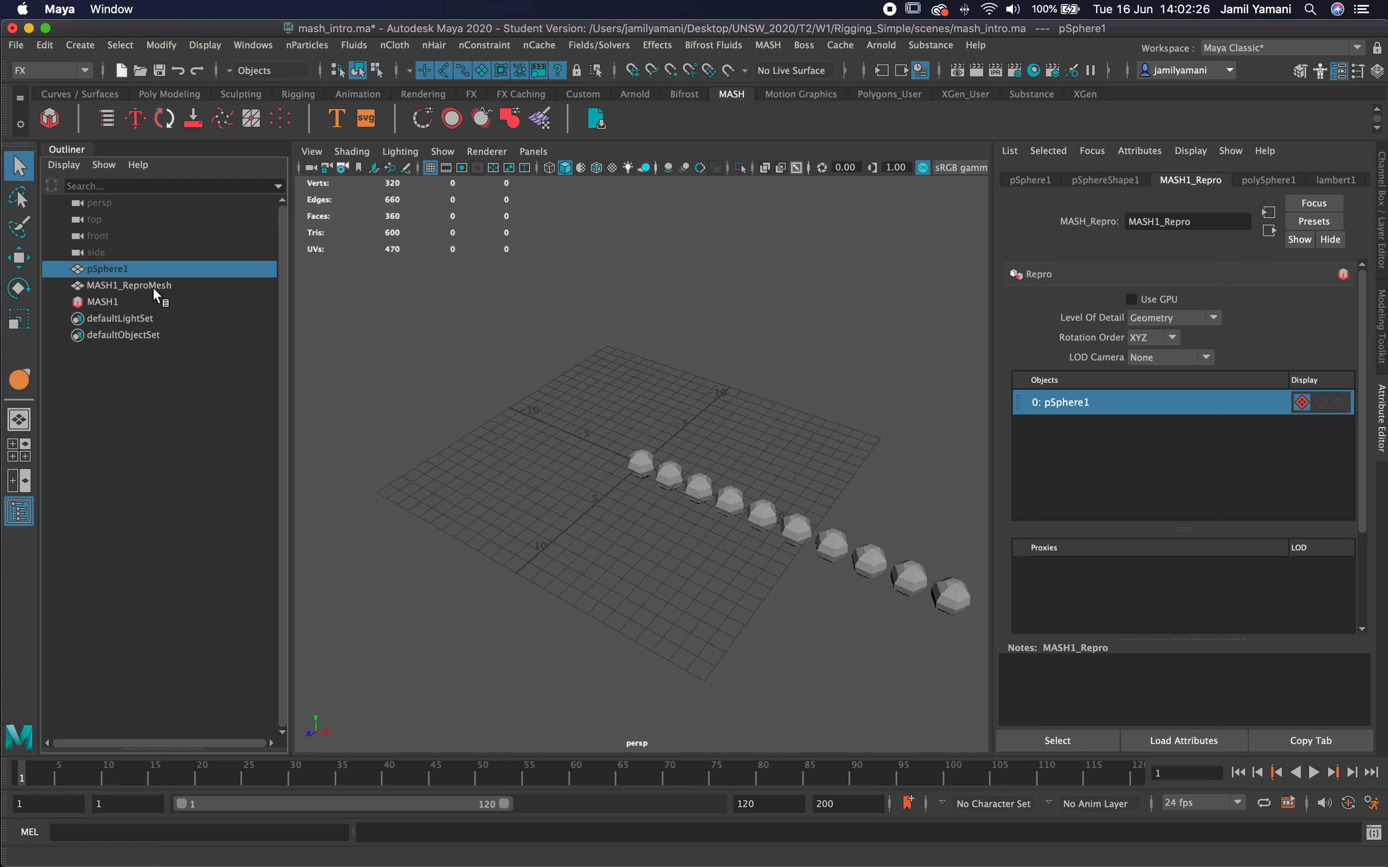
left_click(129, 285)
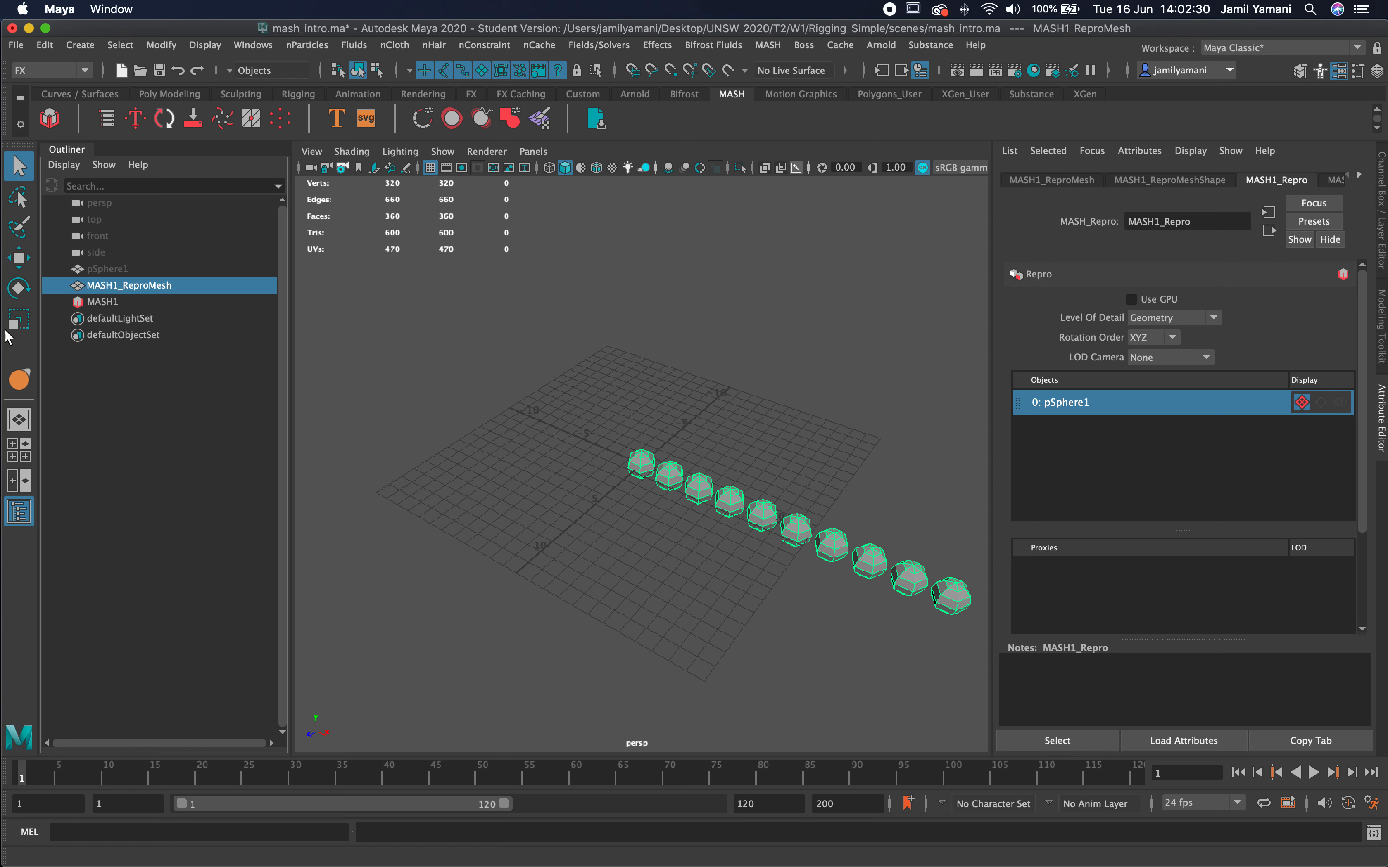
left_click(80, 303)
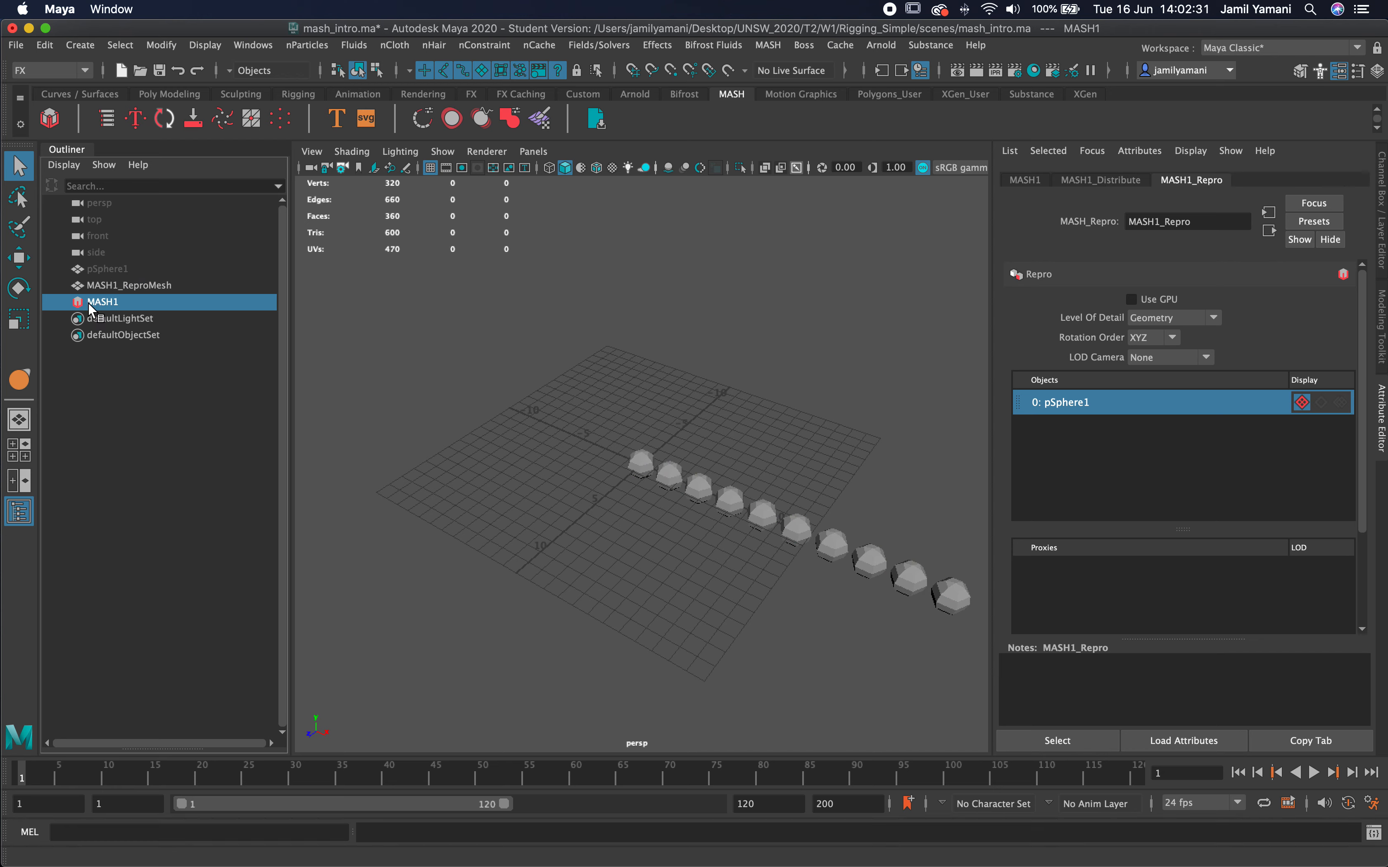
left_click(1100, 180)
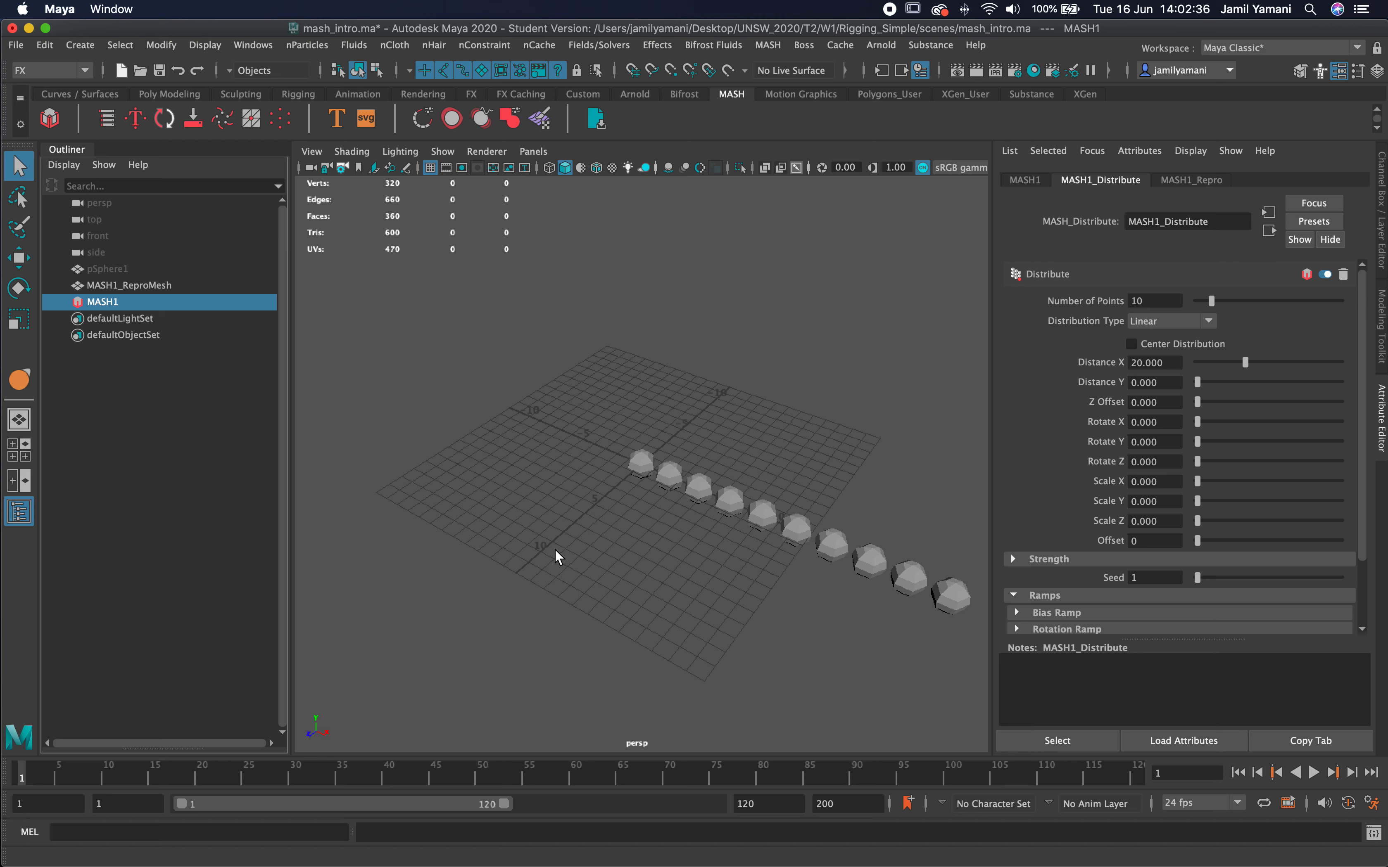
left_click(118, 264)
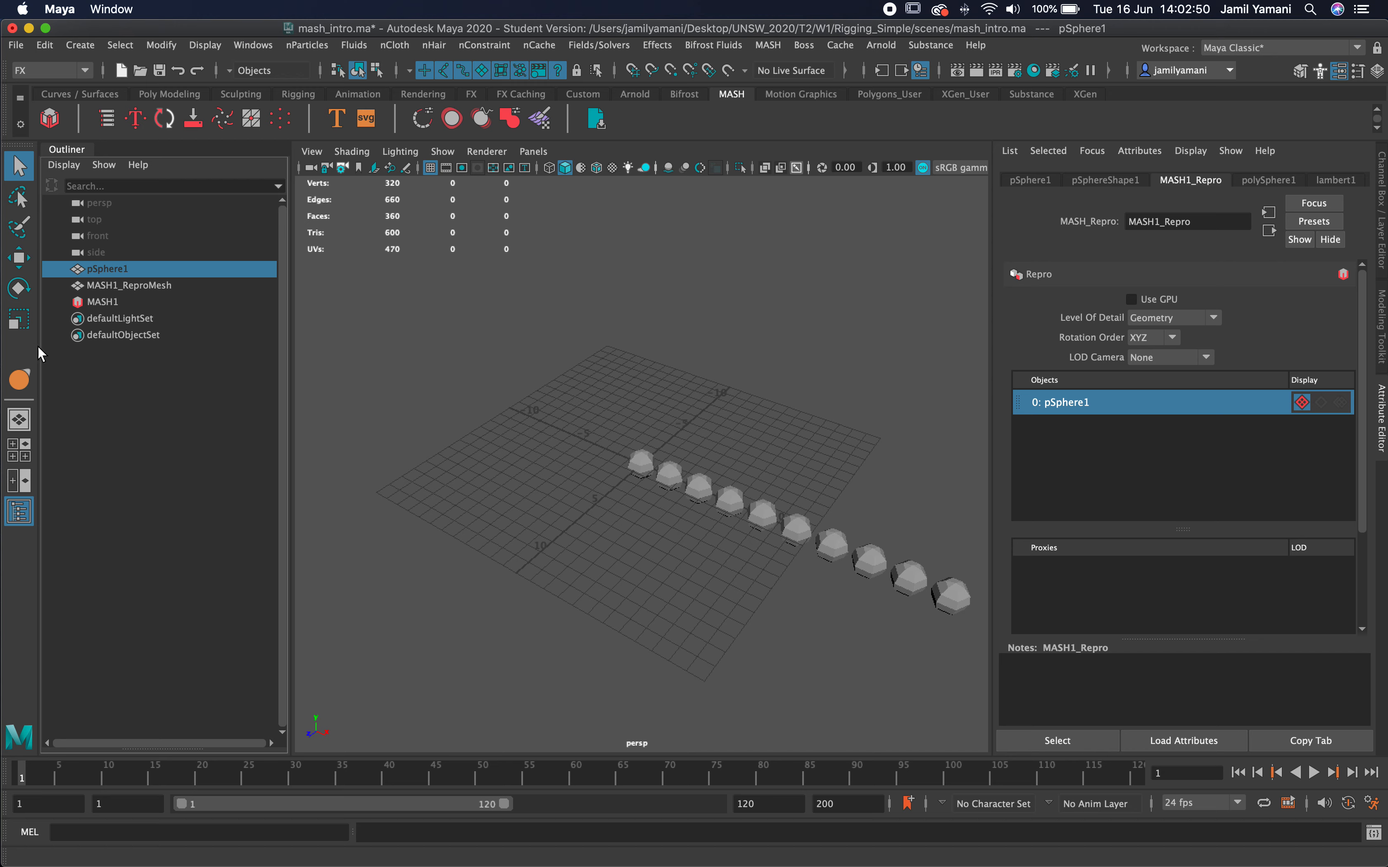
Disable the Distribute node of MASH1, then unhide the source sphere pSphere1 and frame it in the perspective view.
left_click(112, 301)
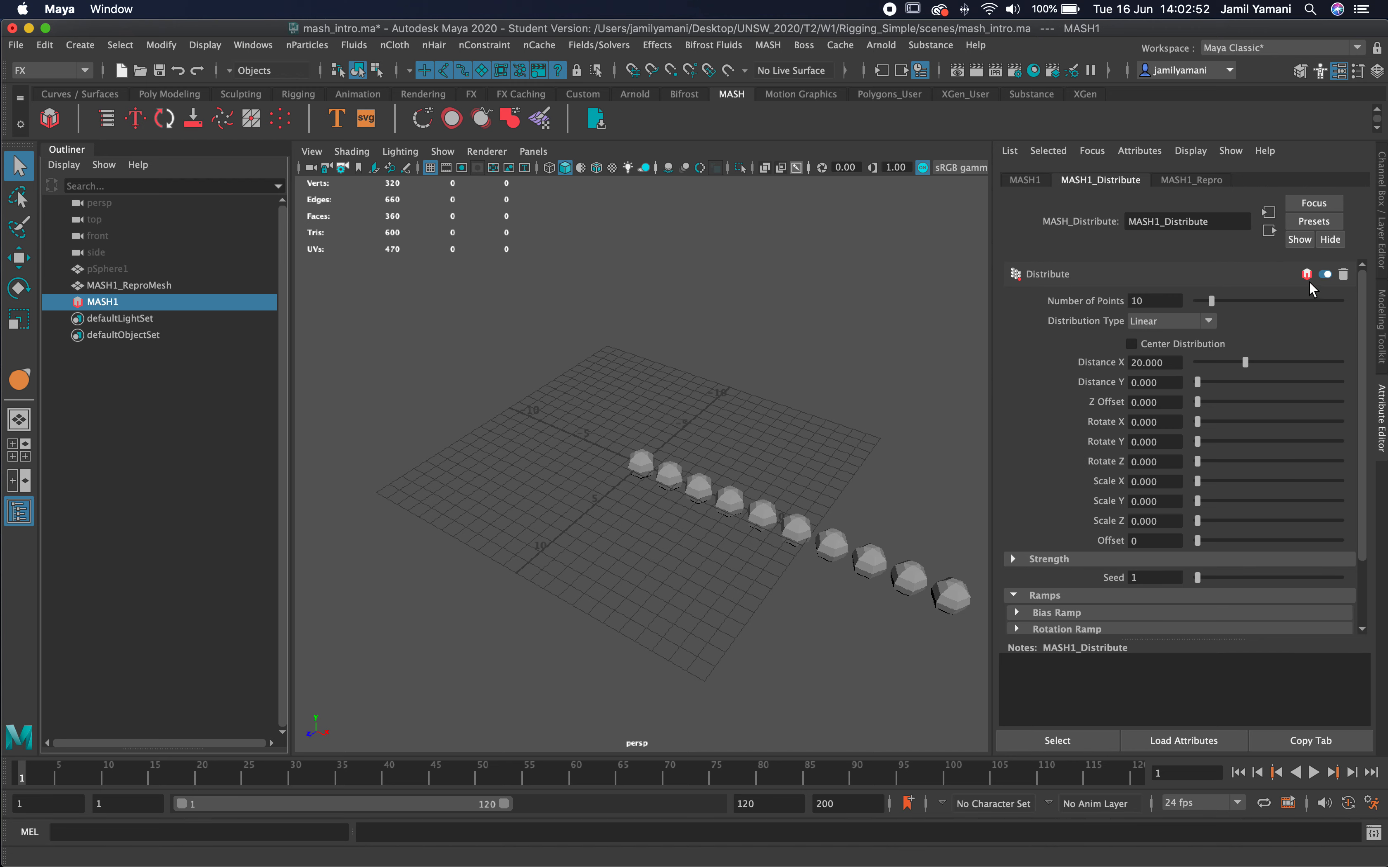
left_click(1325, 274)
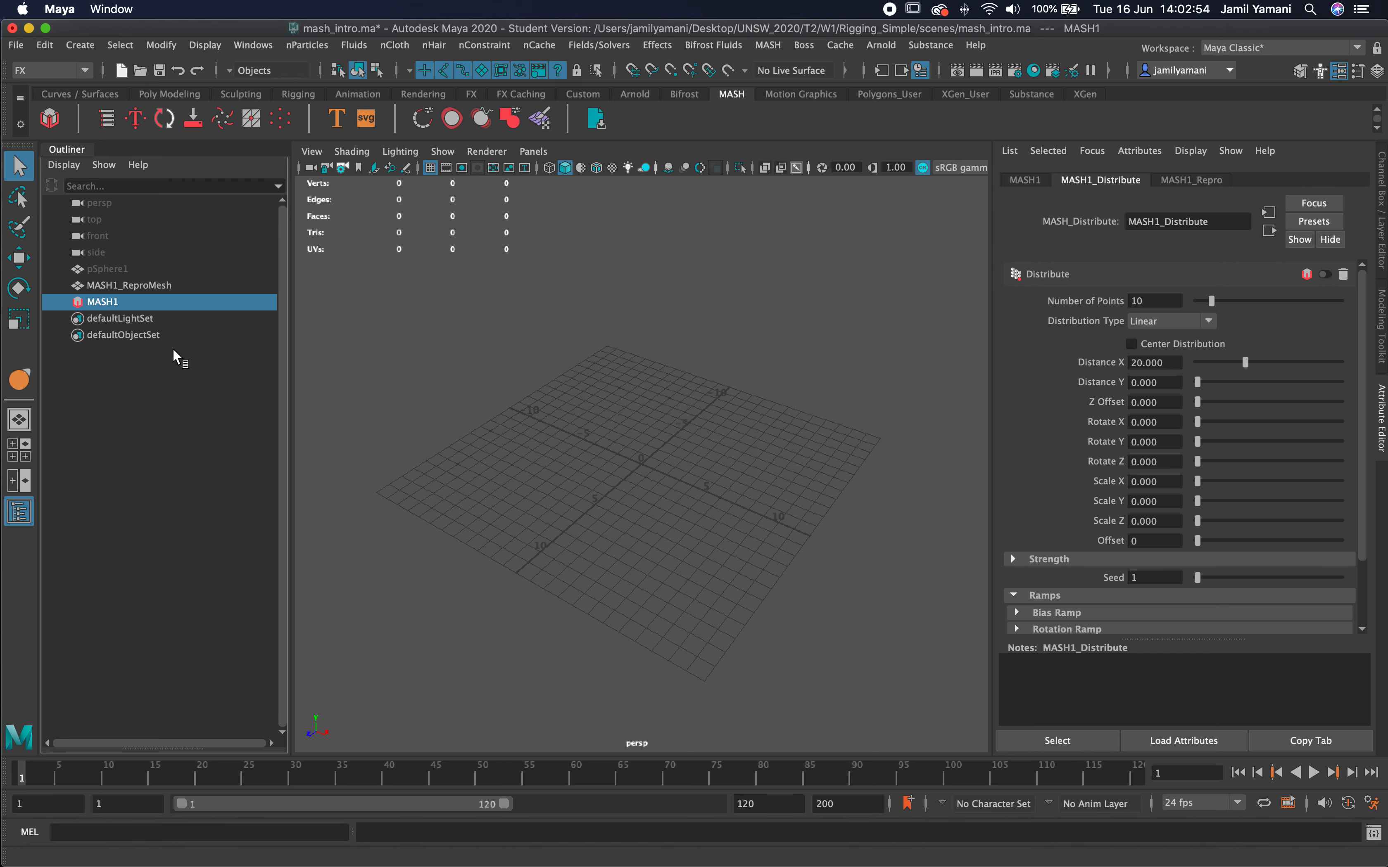
left_click(117, 267)
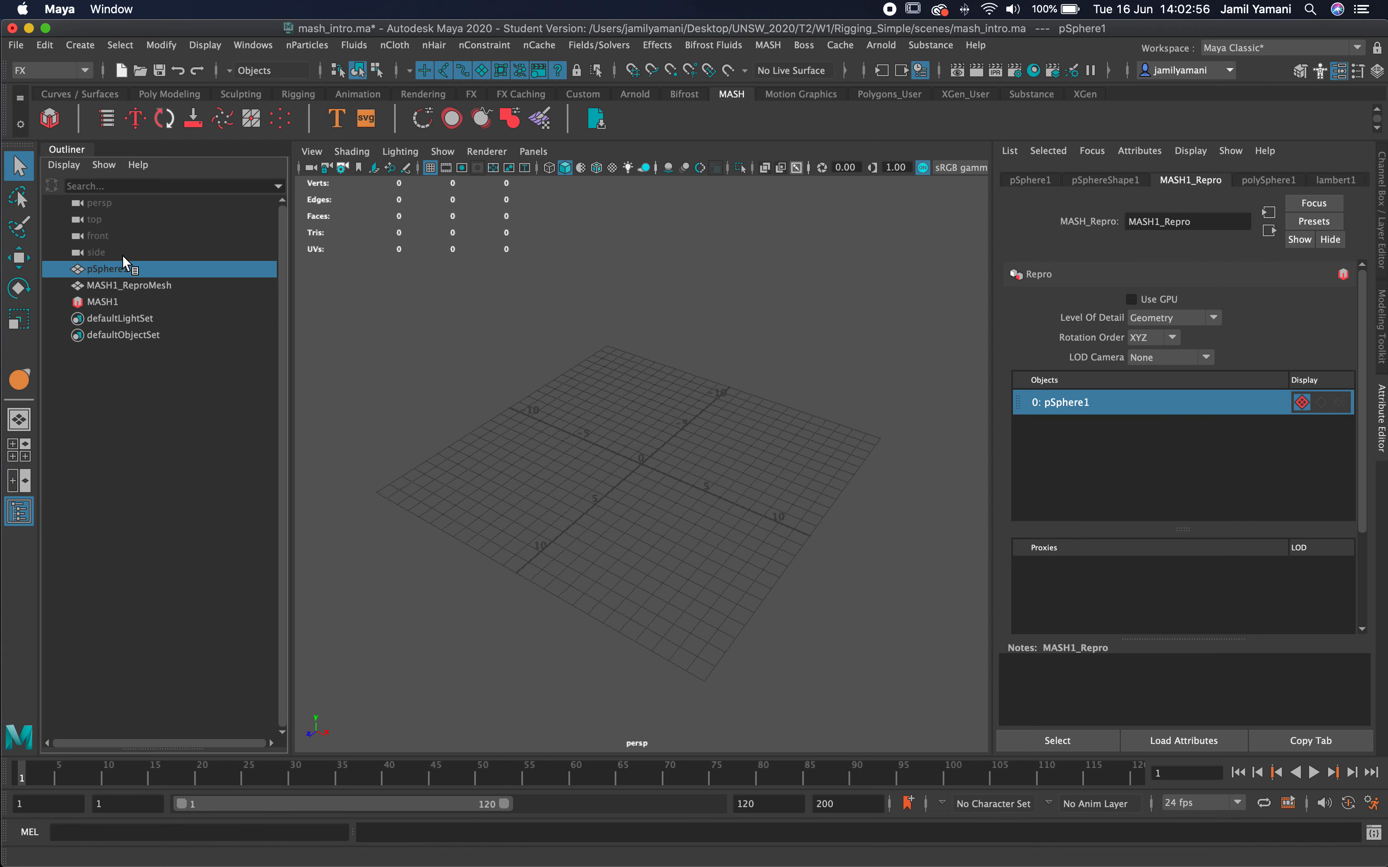
key("h")
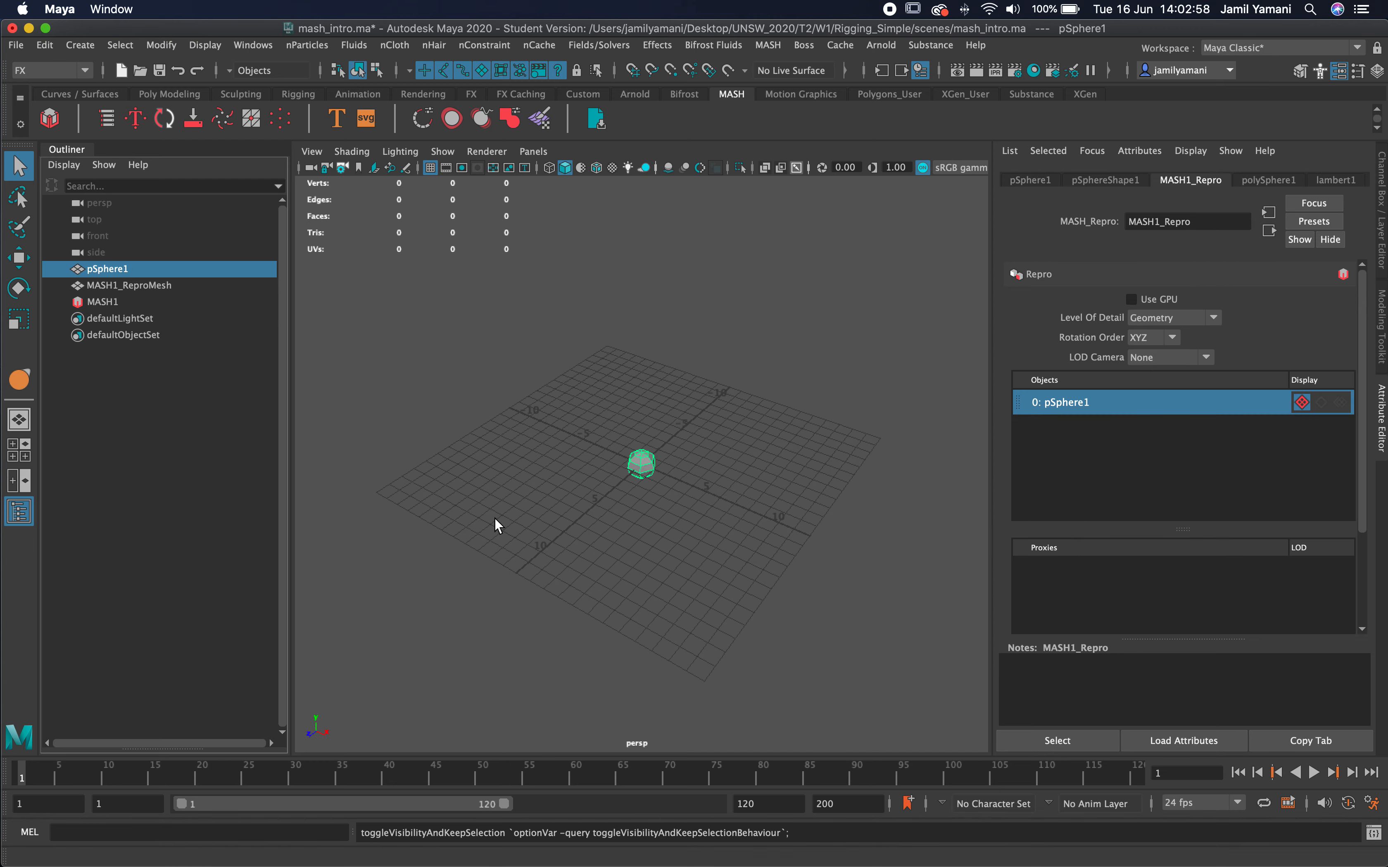
key("f")
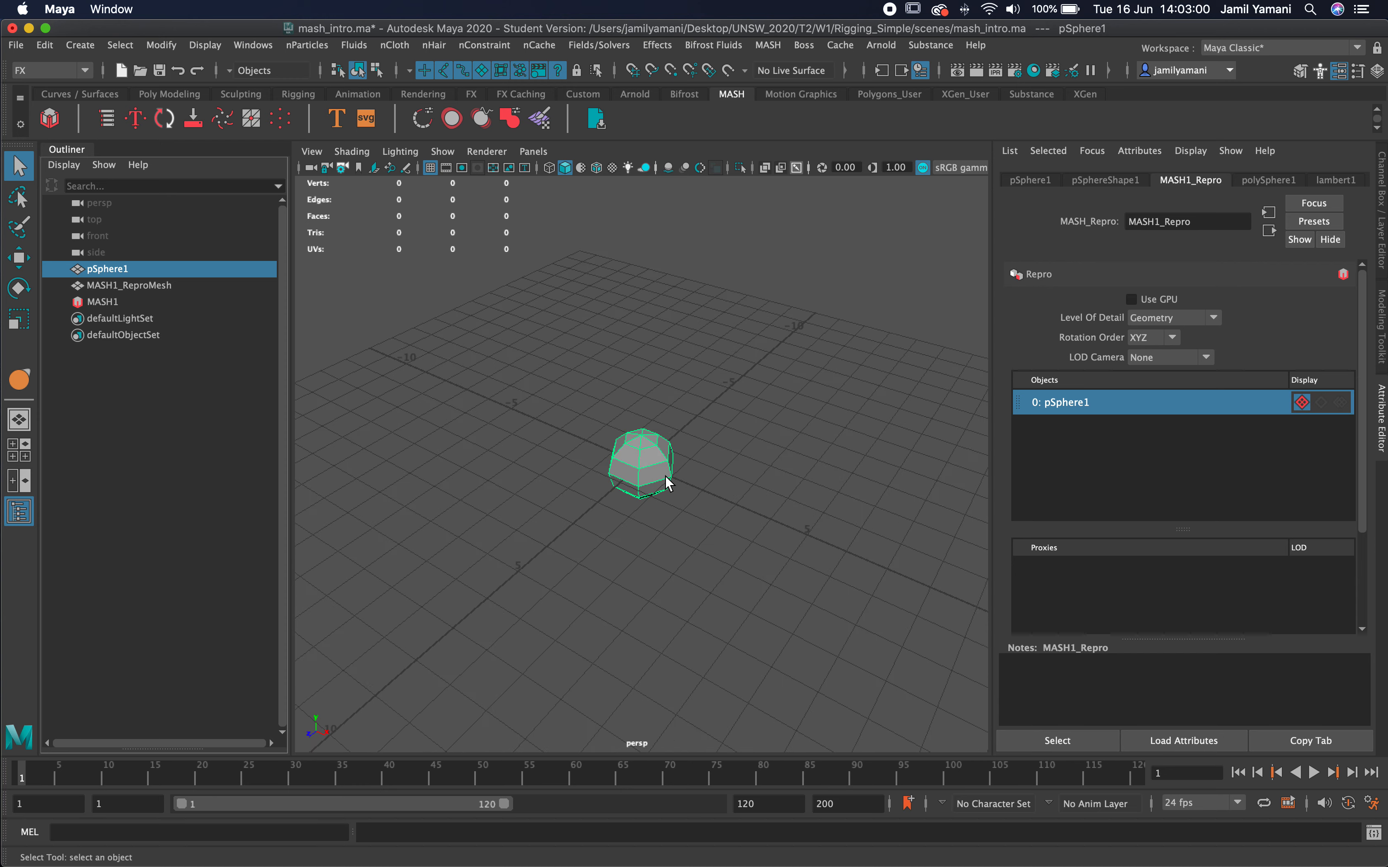
Assign a new Standard Surface material to the source sphere pSphere1 and set its base color to bright green.
left_click(635, 458)
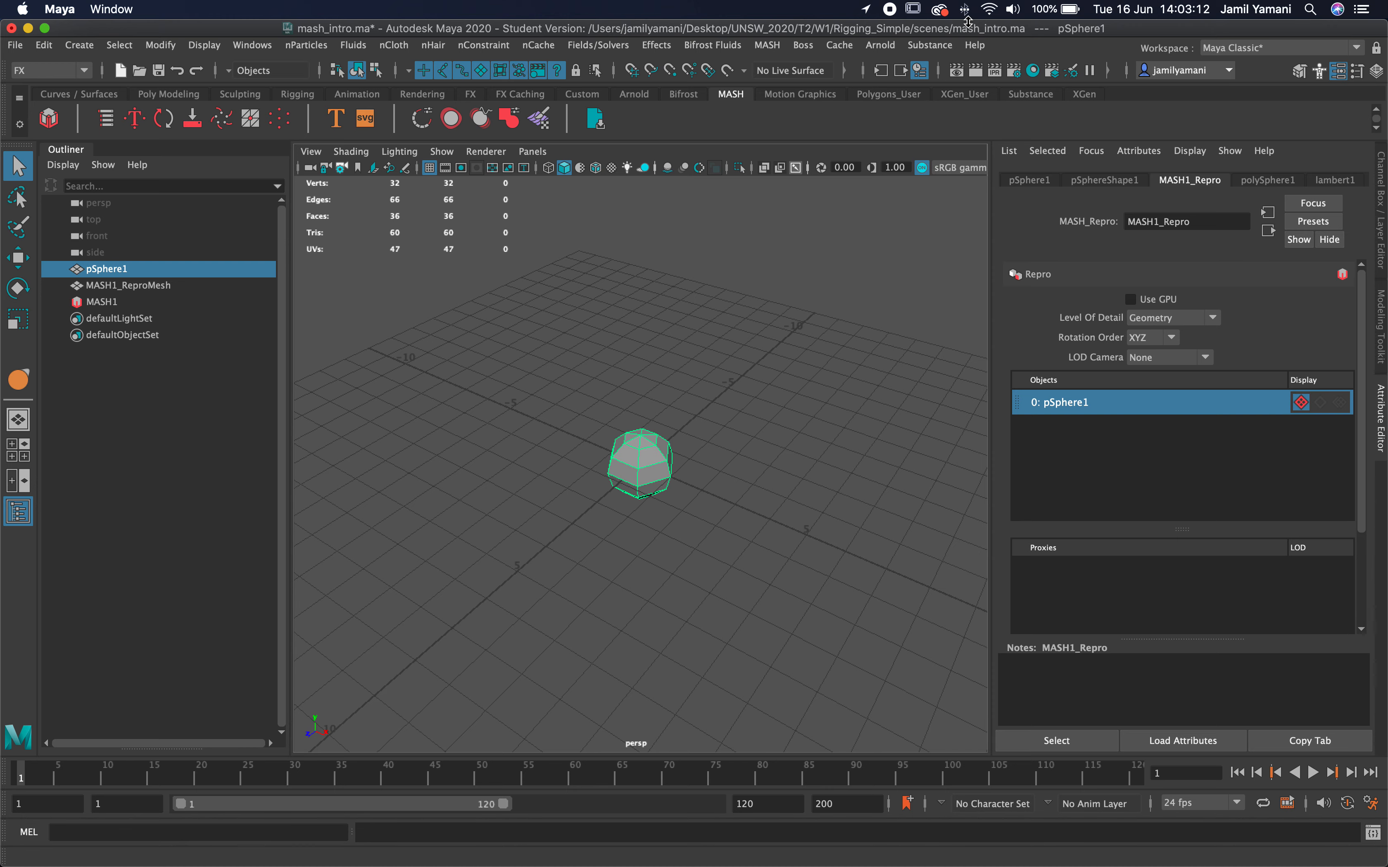
key("super+Tab")
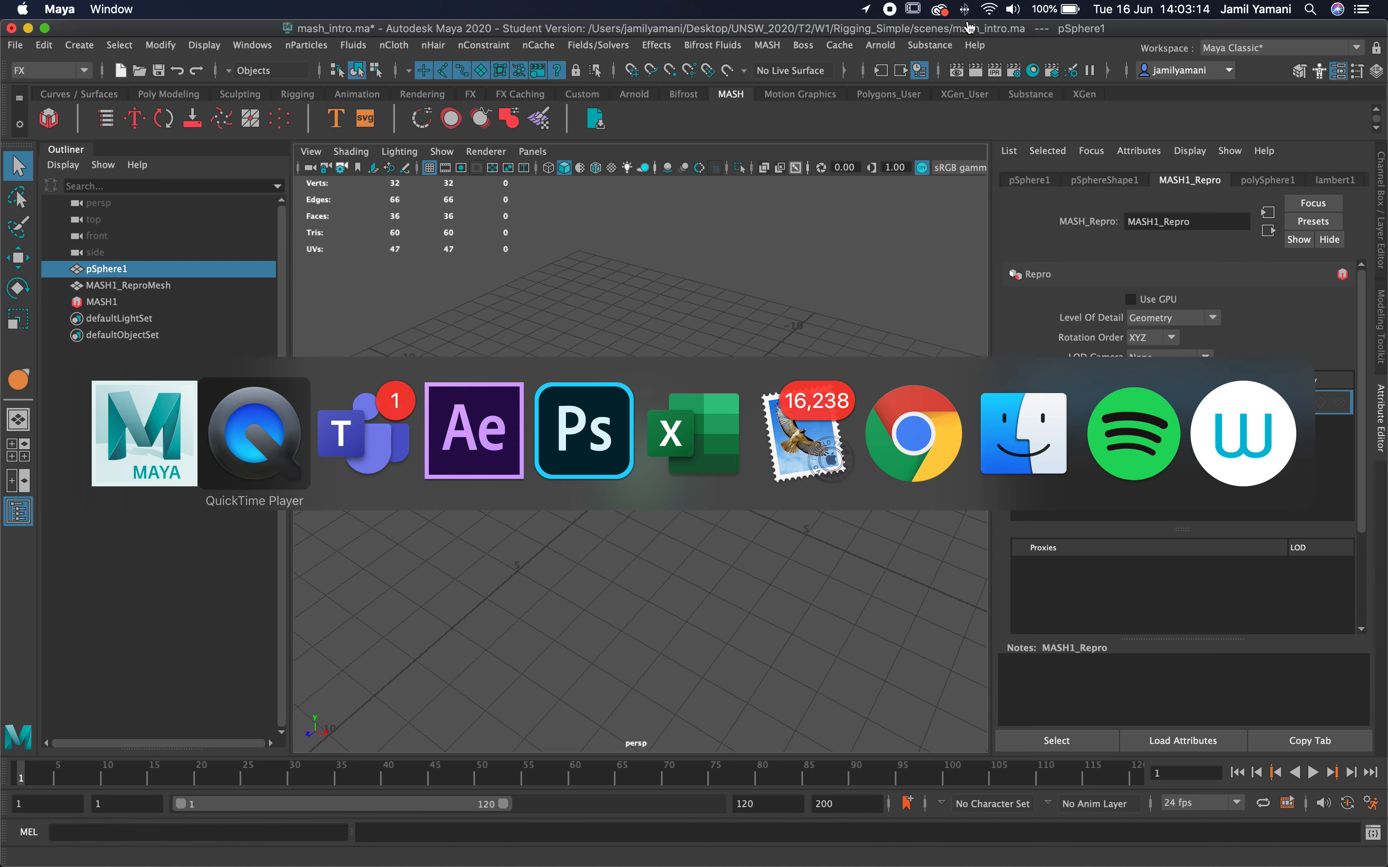
key("super+shift+Tab")
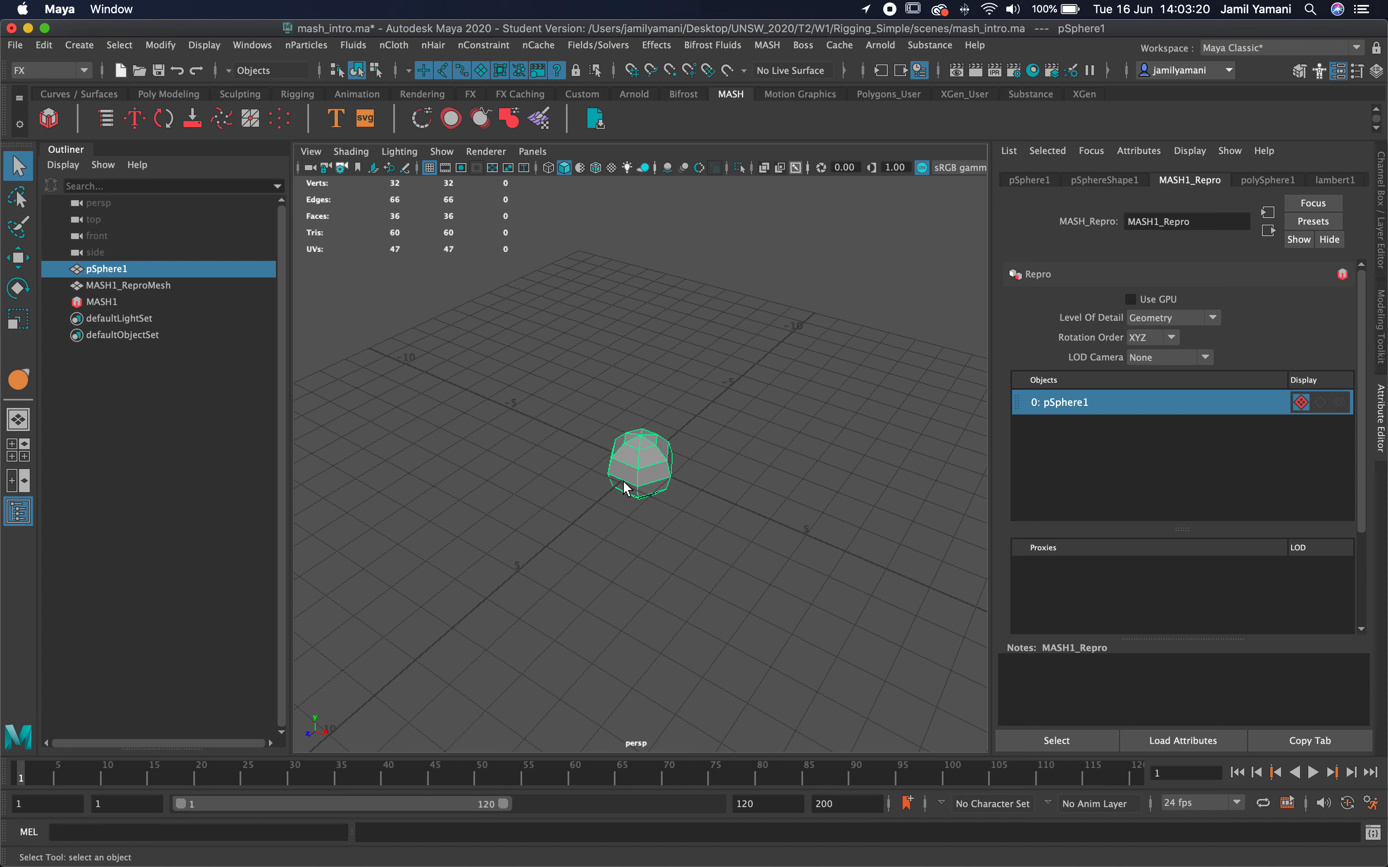
right_click_drag(631, 476, 773, 699)
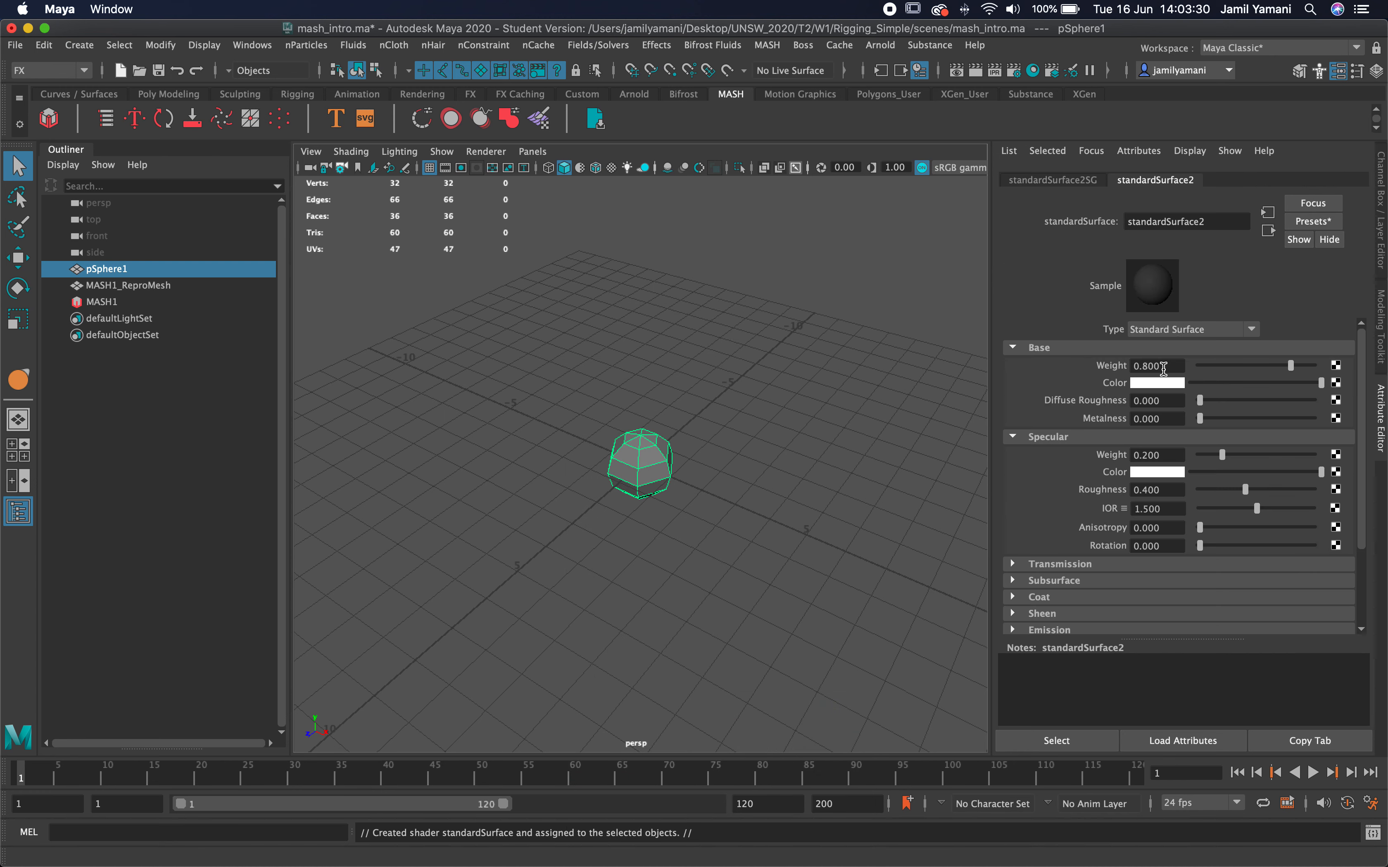
left_click(1165, 384)
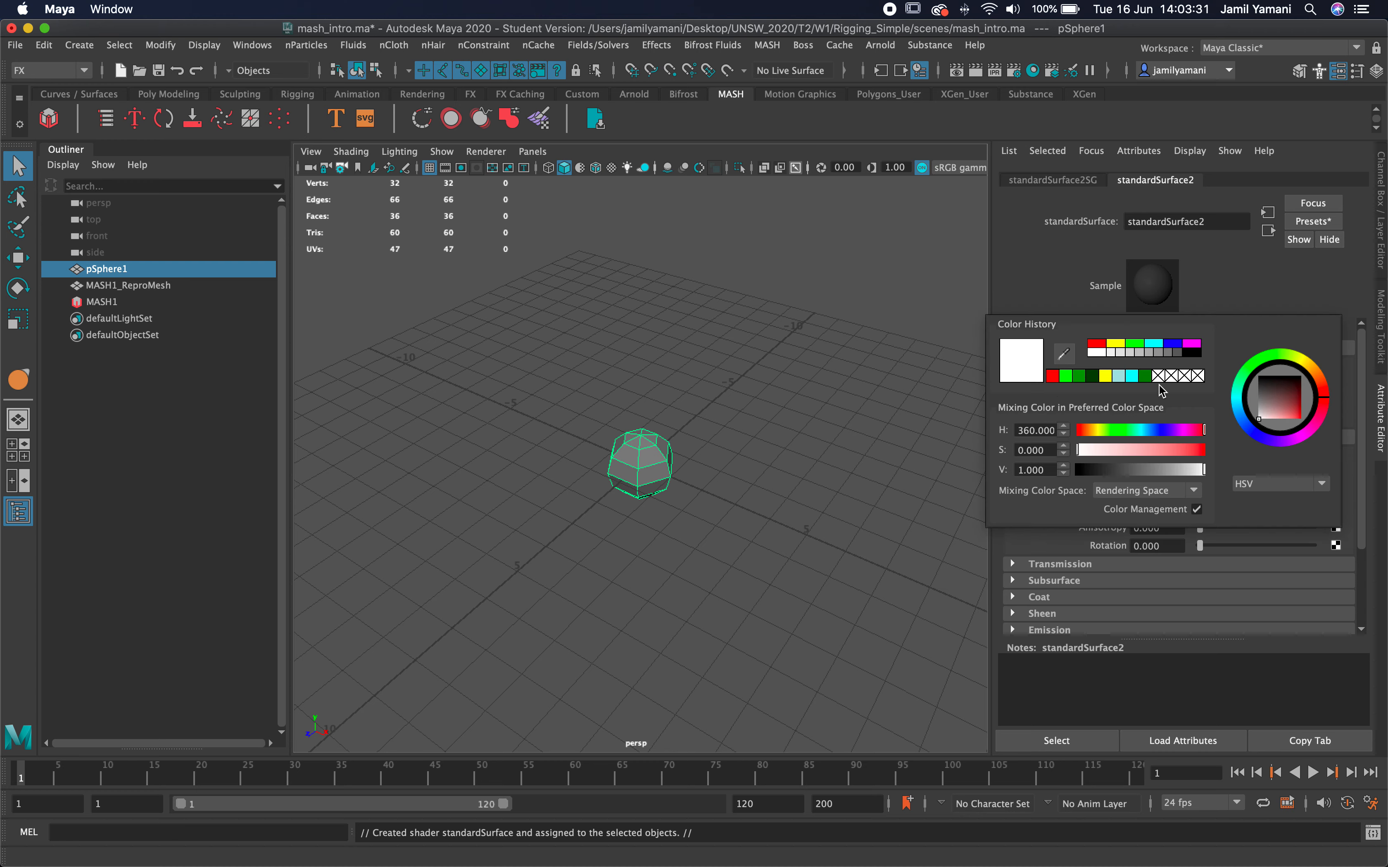
left_click(1130, 344)
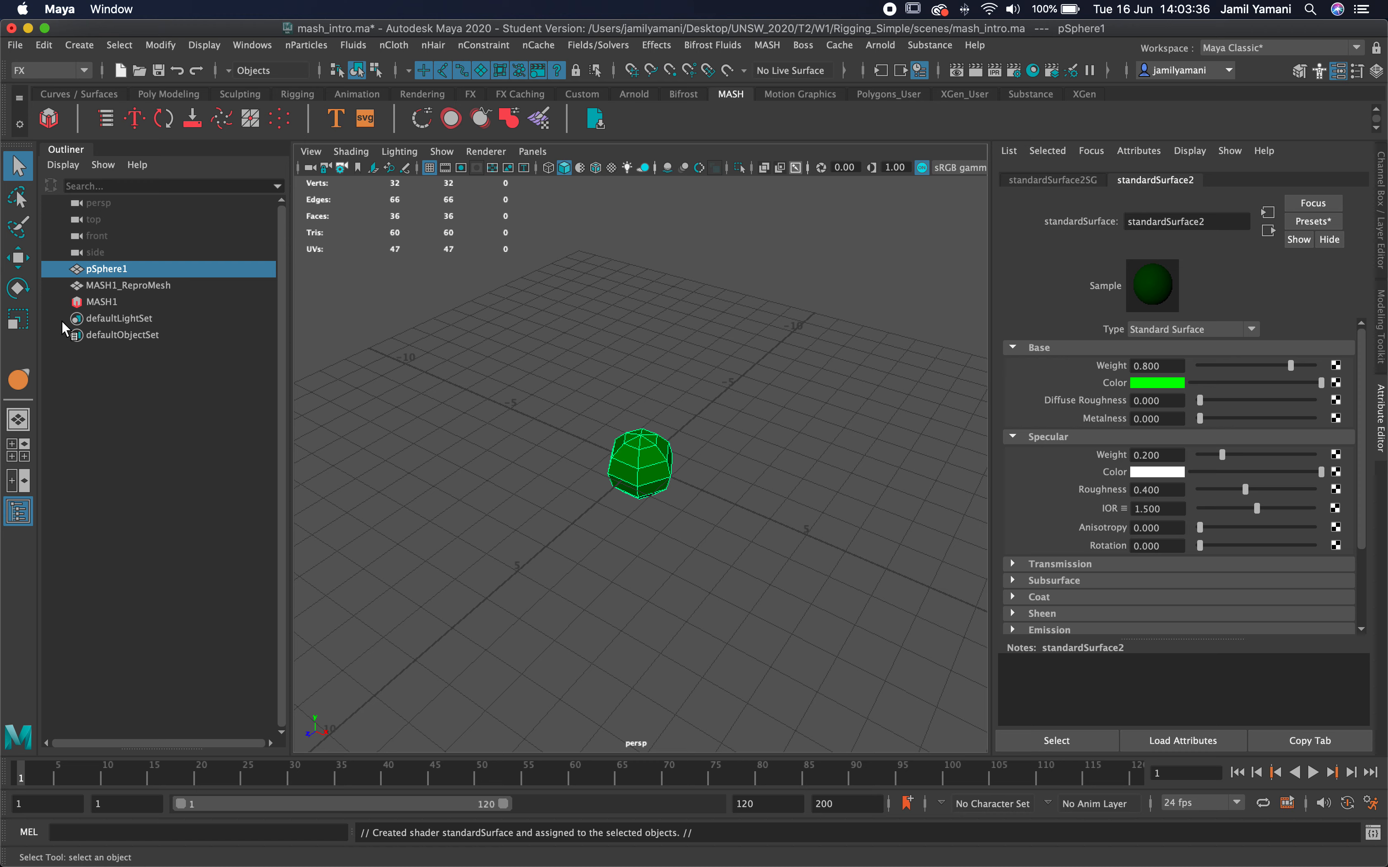
Hide the source sphere pSphere1 and re-enable the Distribute node of the MASH1 network.
left_click(98, 303)
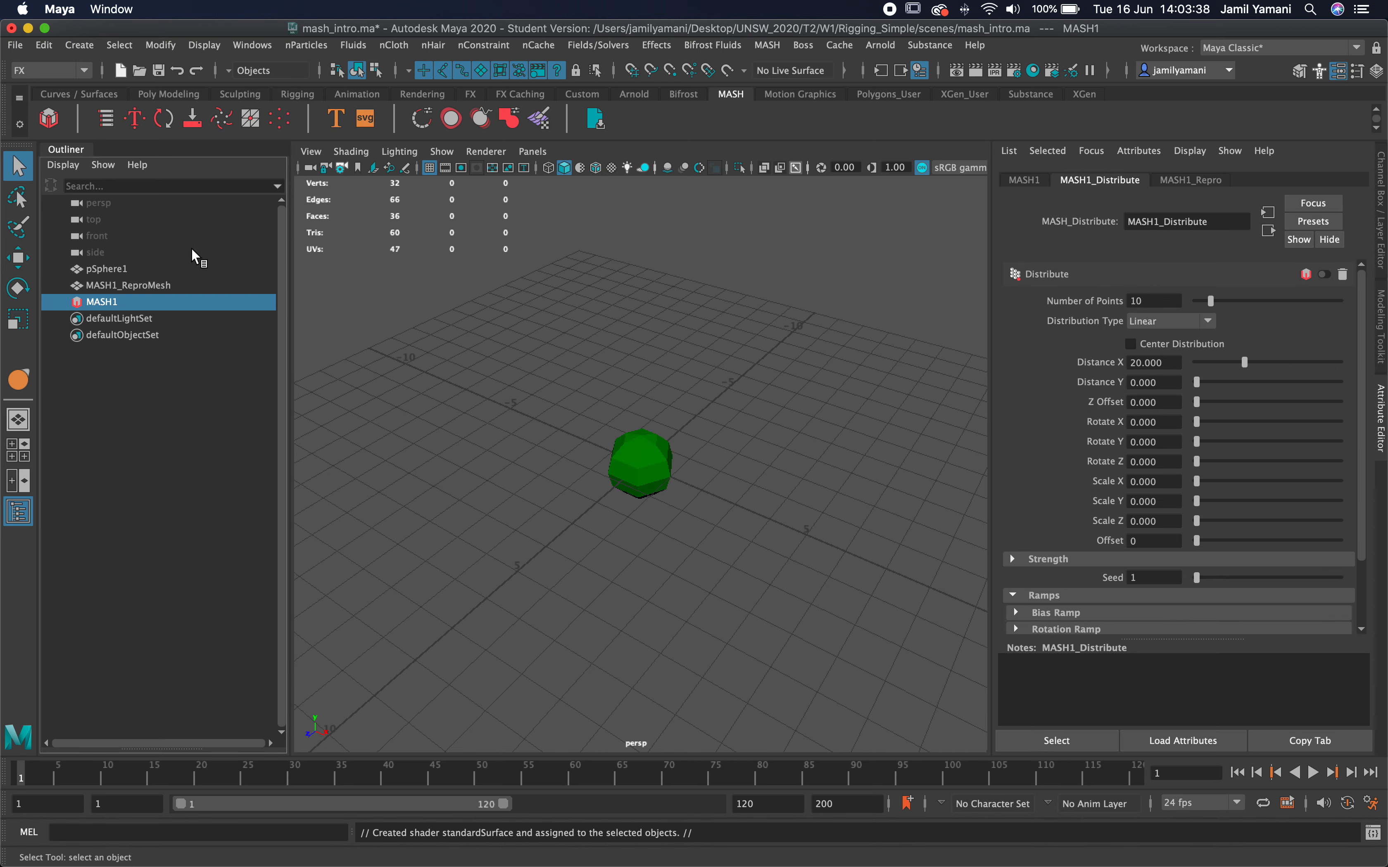
left_click(123, 269)
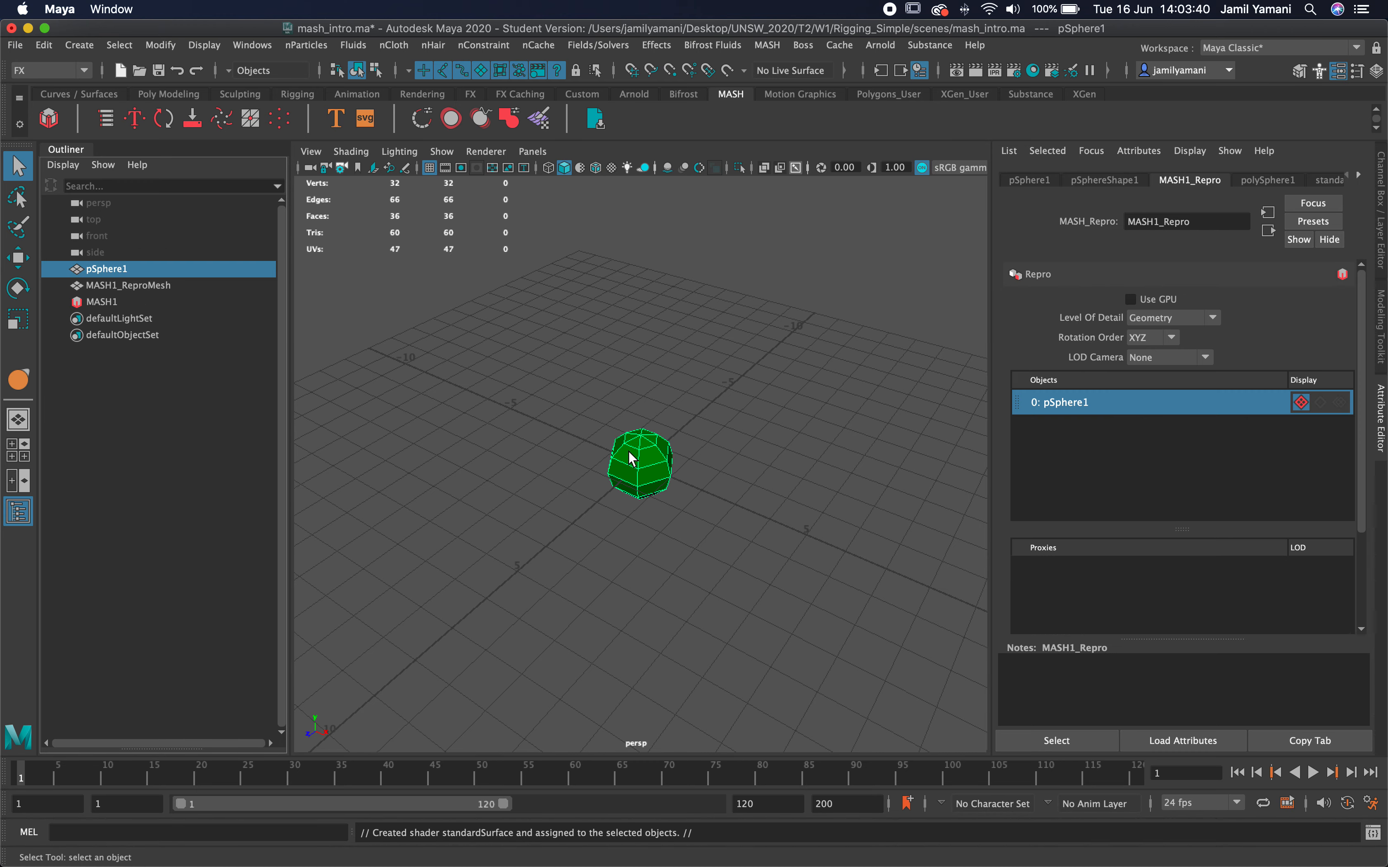
key("h")
left_click(109, 301)
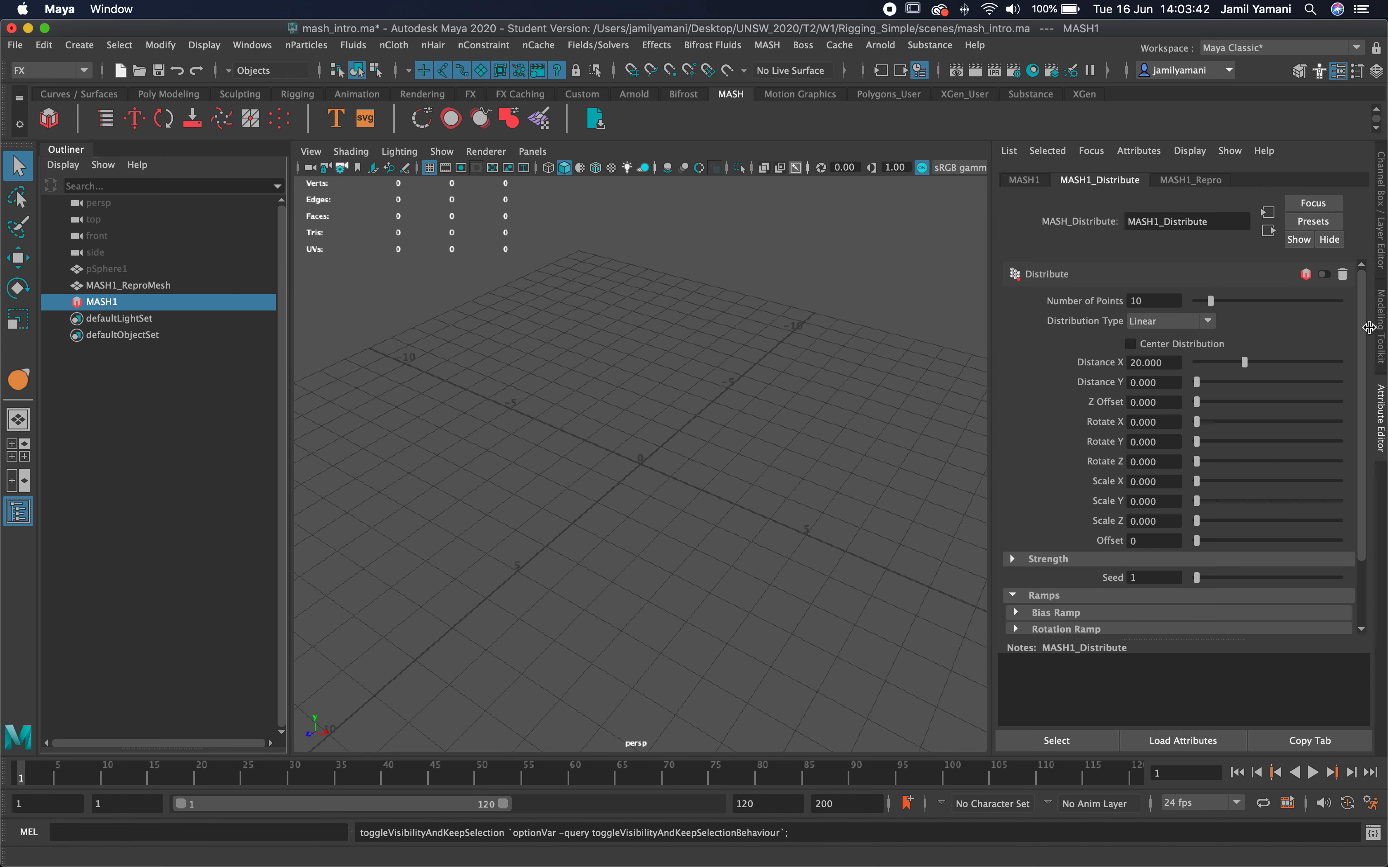
left_click(1325, 274)
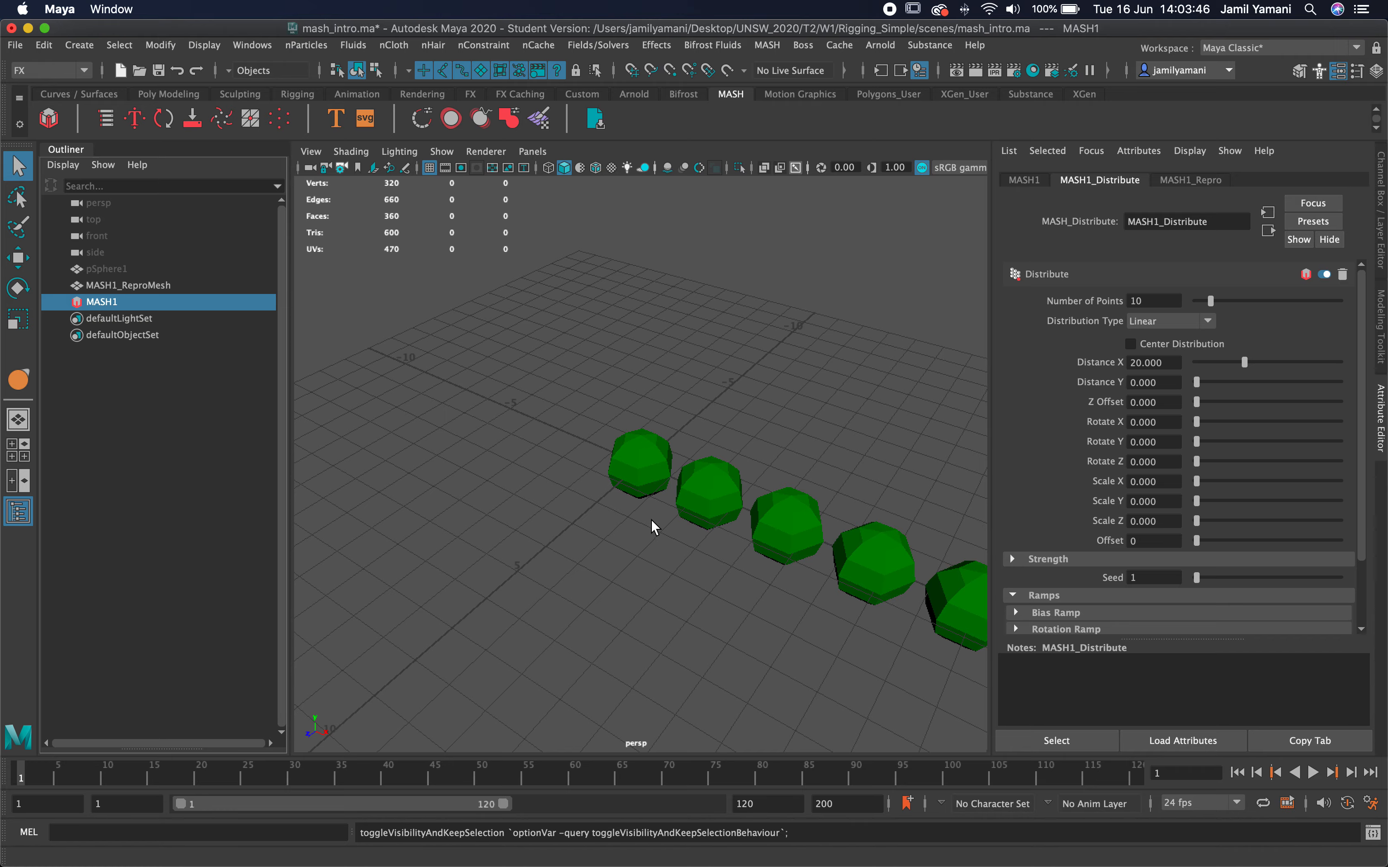
left_click_drag(654, 527, 718, 480, "alt")
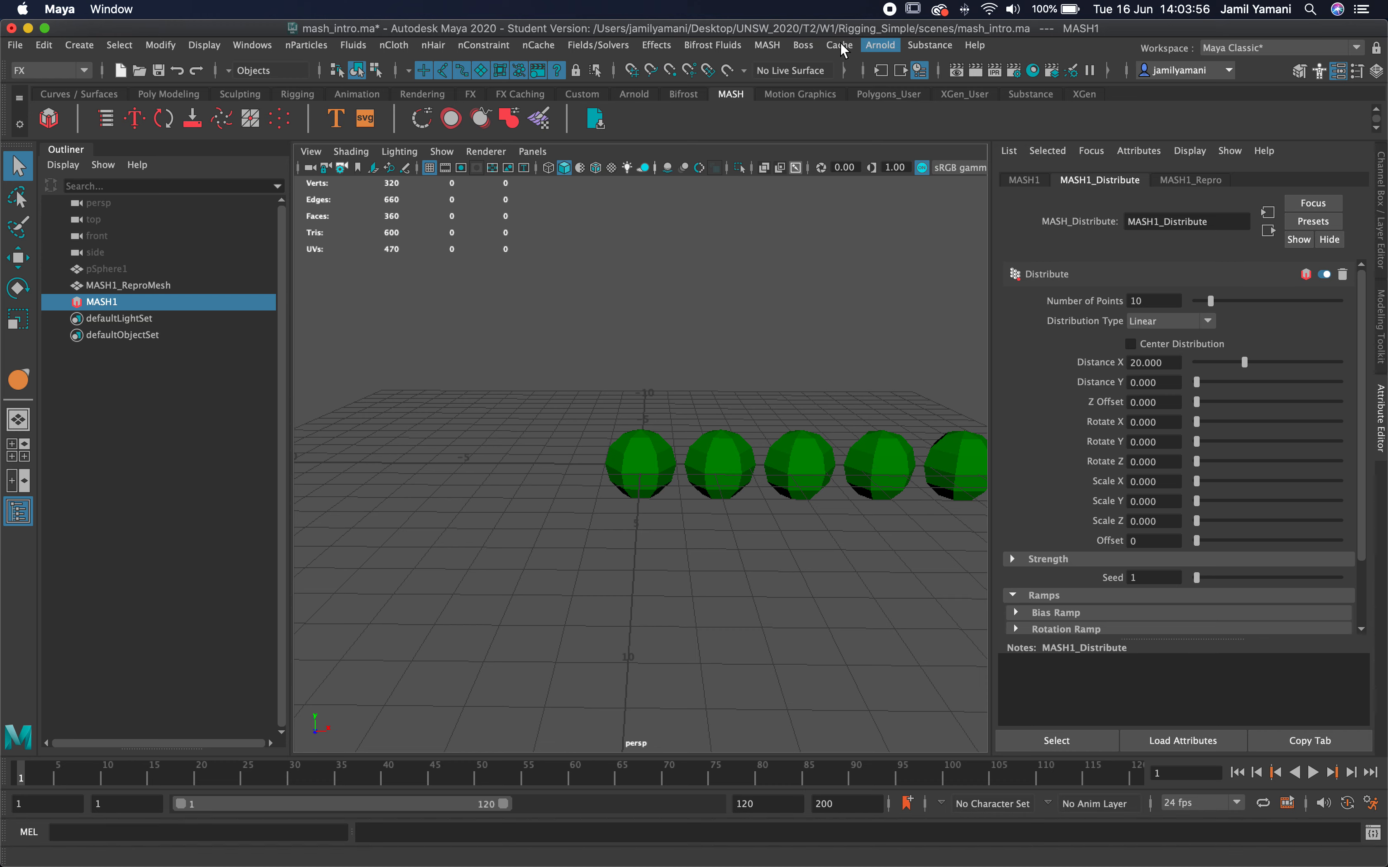
Open the MASH Editor and dock it beneath the Outliner, sized so both lists can be read.
left_click(766, 46)
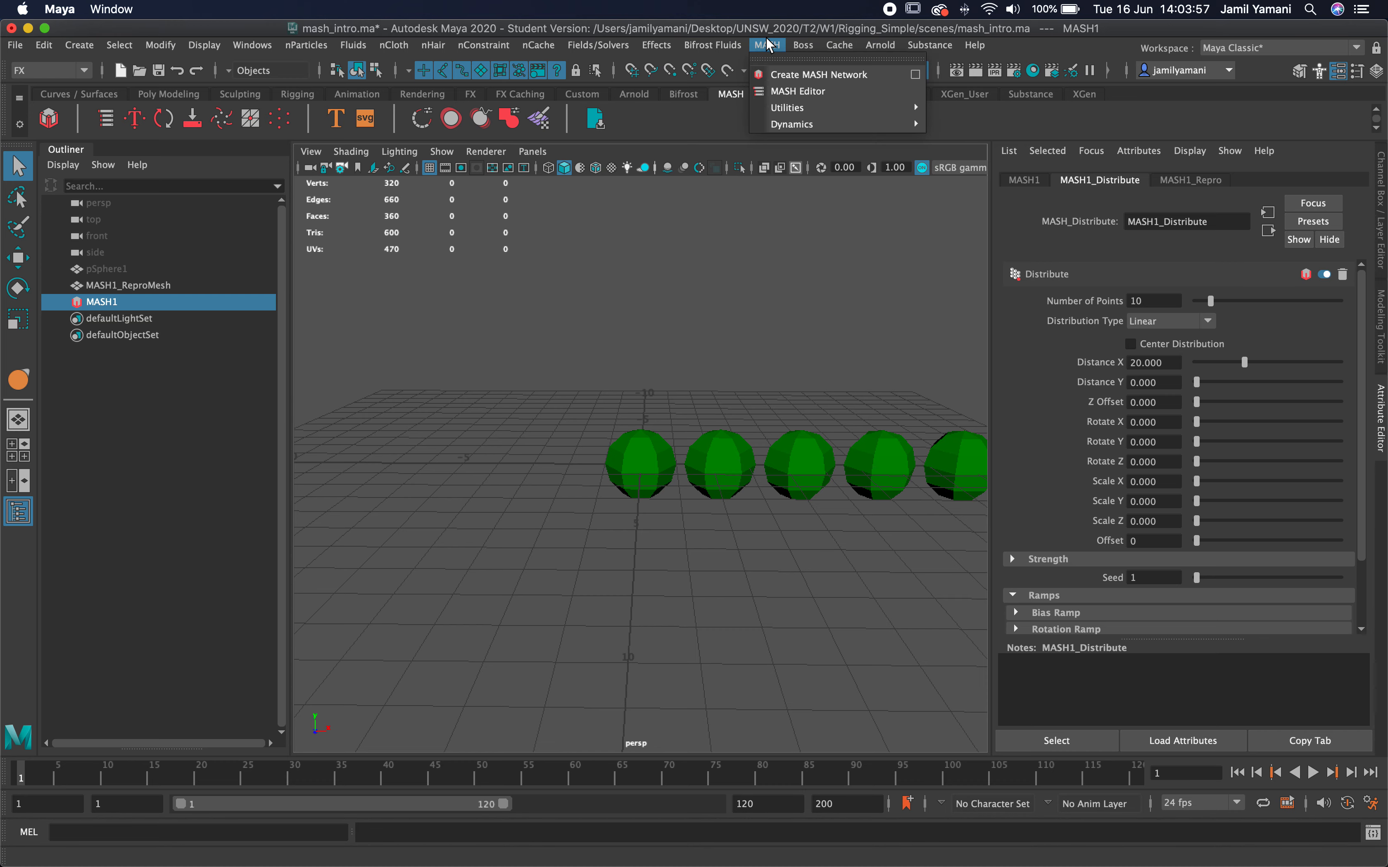
left_click(790, 92)
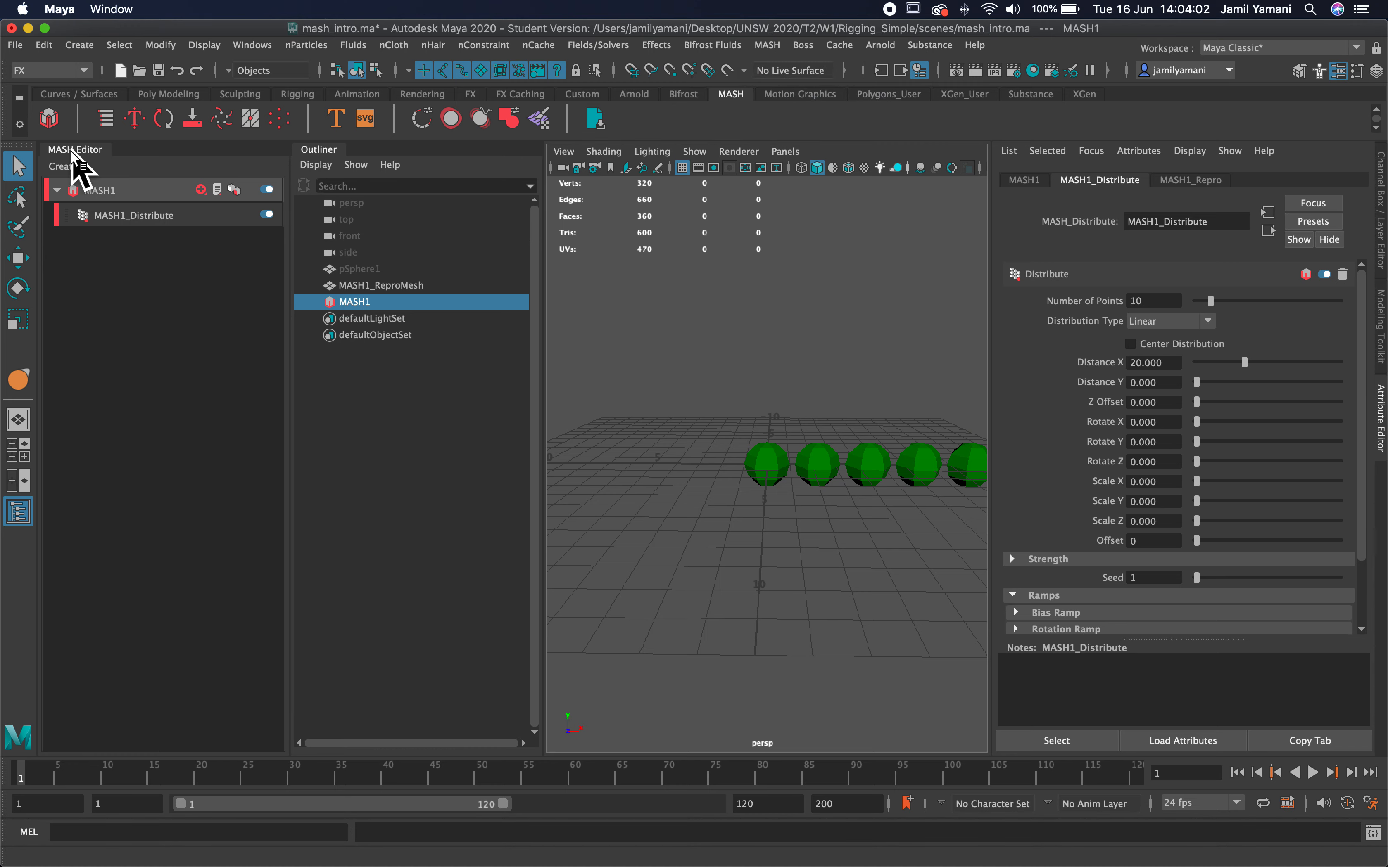
left_click_drag(73, 152, 121, 747)
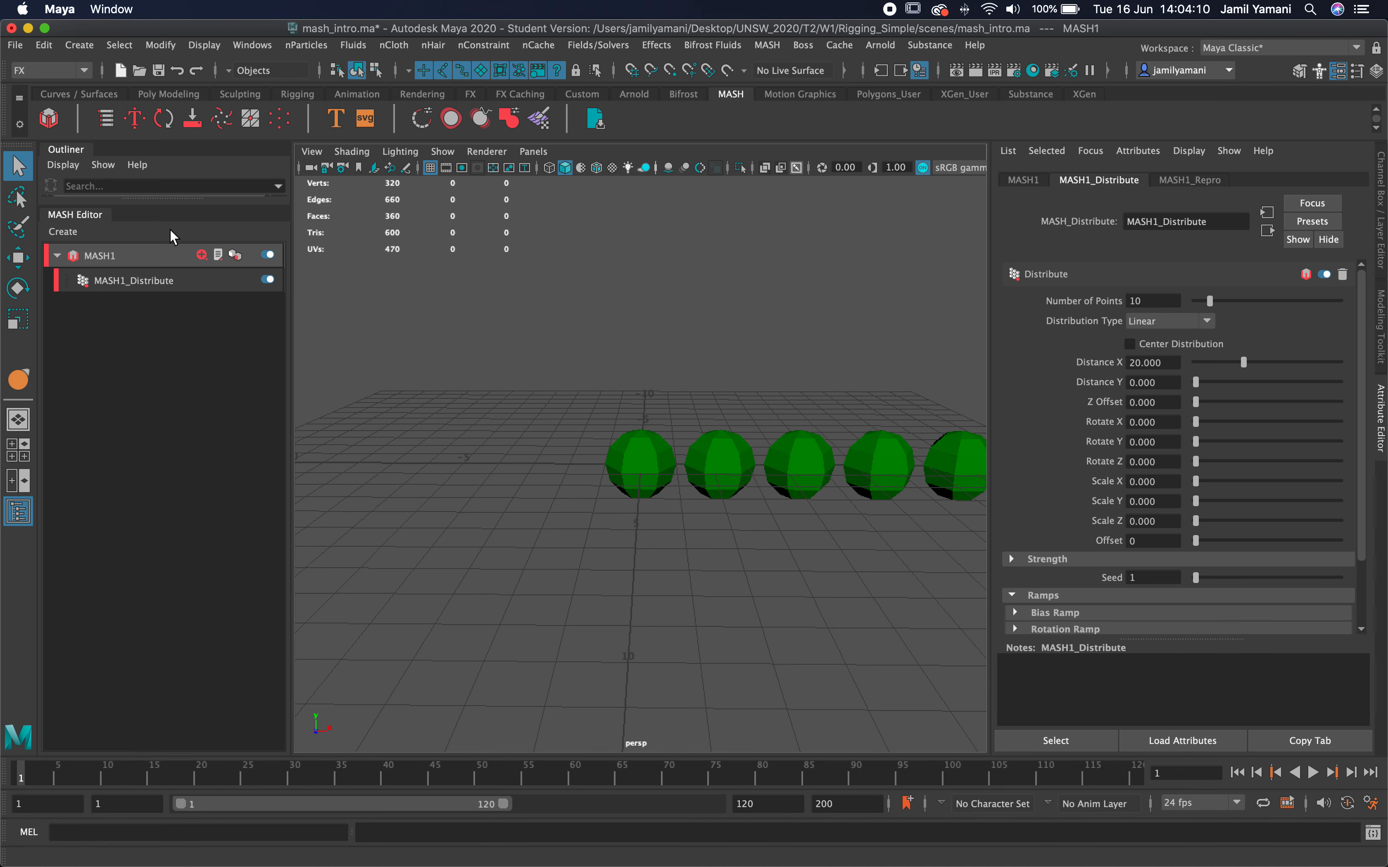
left_click_drag(174, 197, 136, 445)
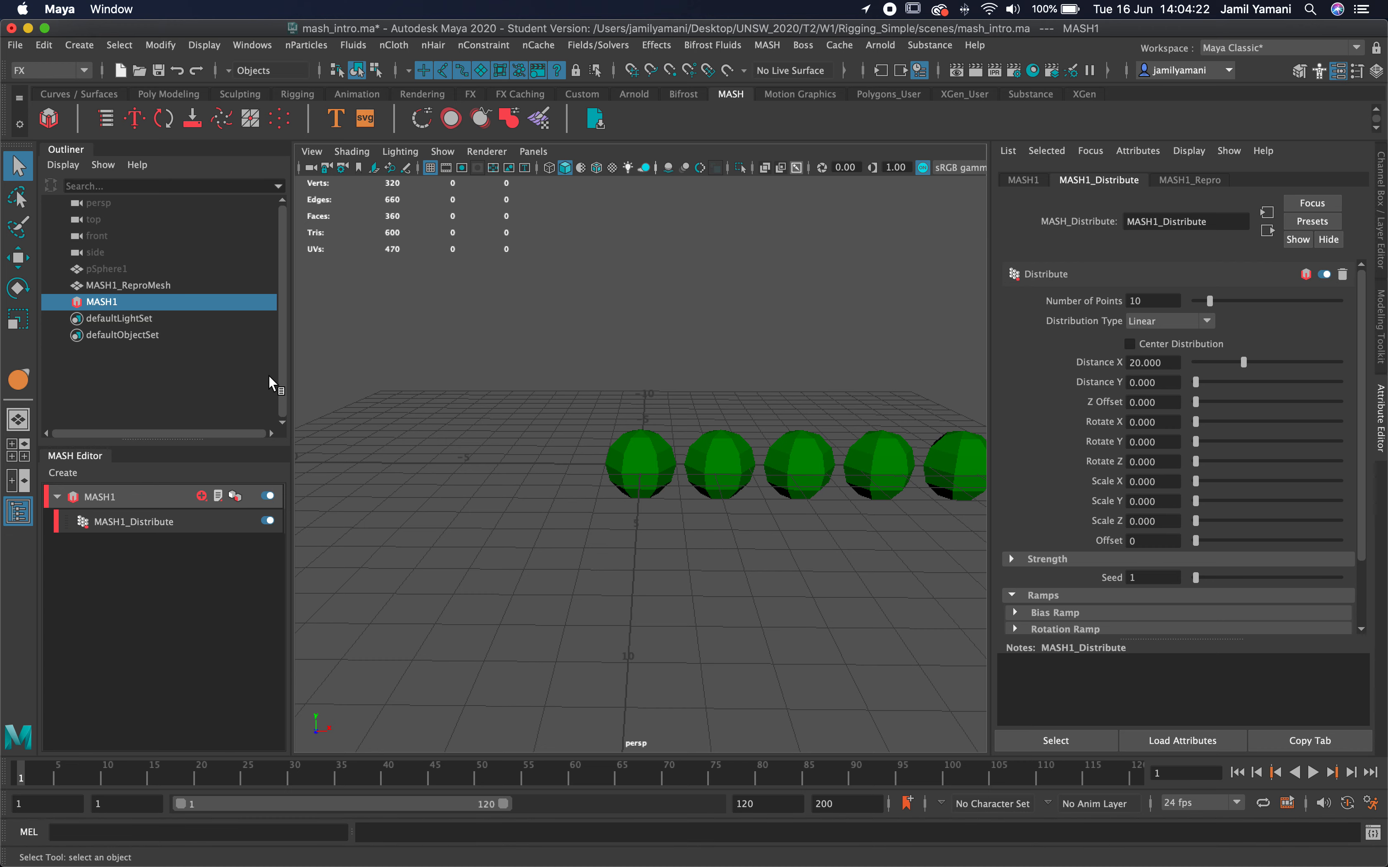
Examine the nodes that can be added to MASH1, then show the settings of MASH1_Distribute.
left_click(1017, 181)
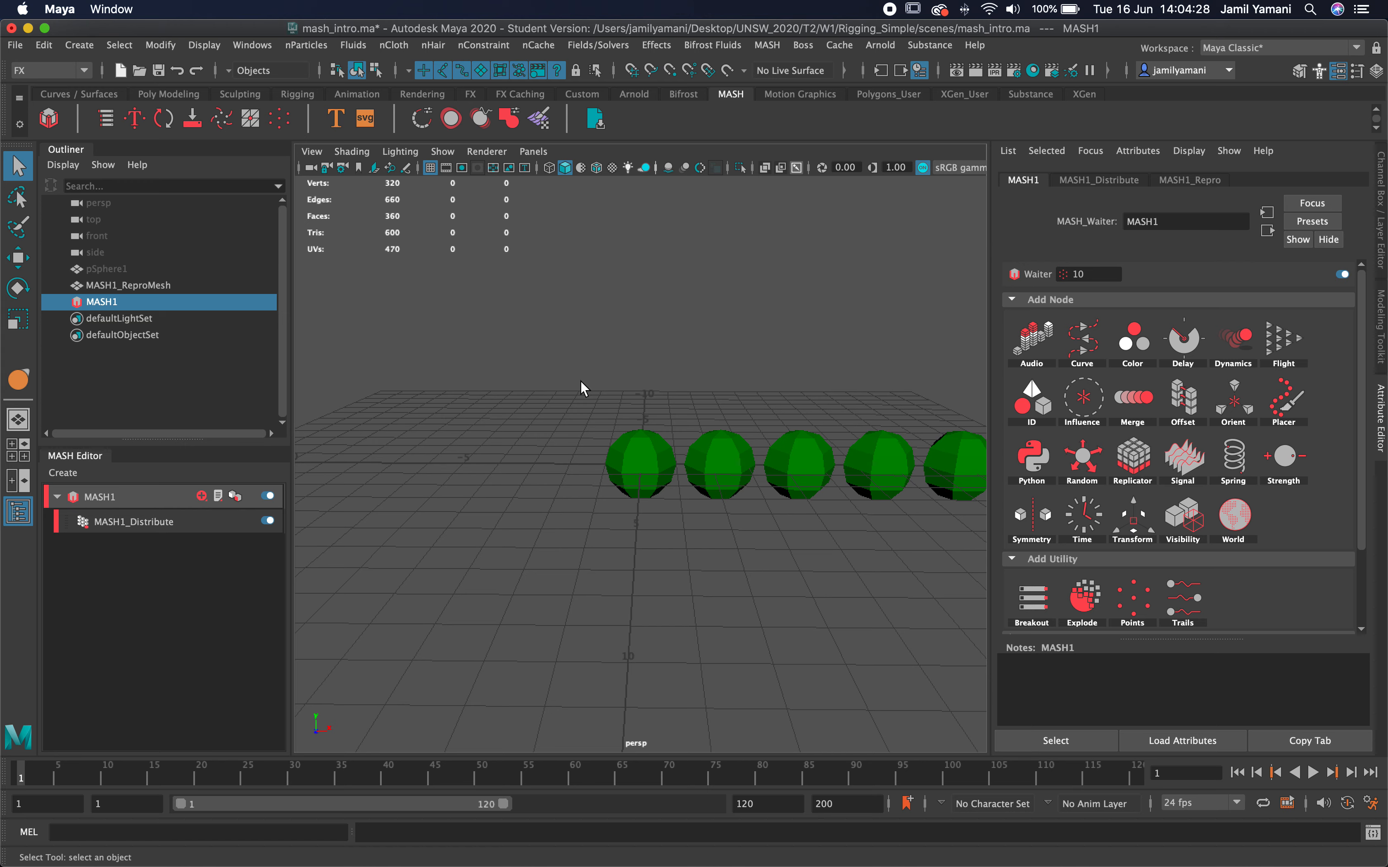
left_click(202, 497)
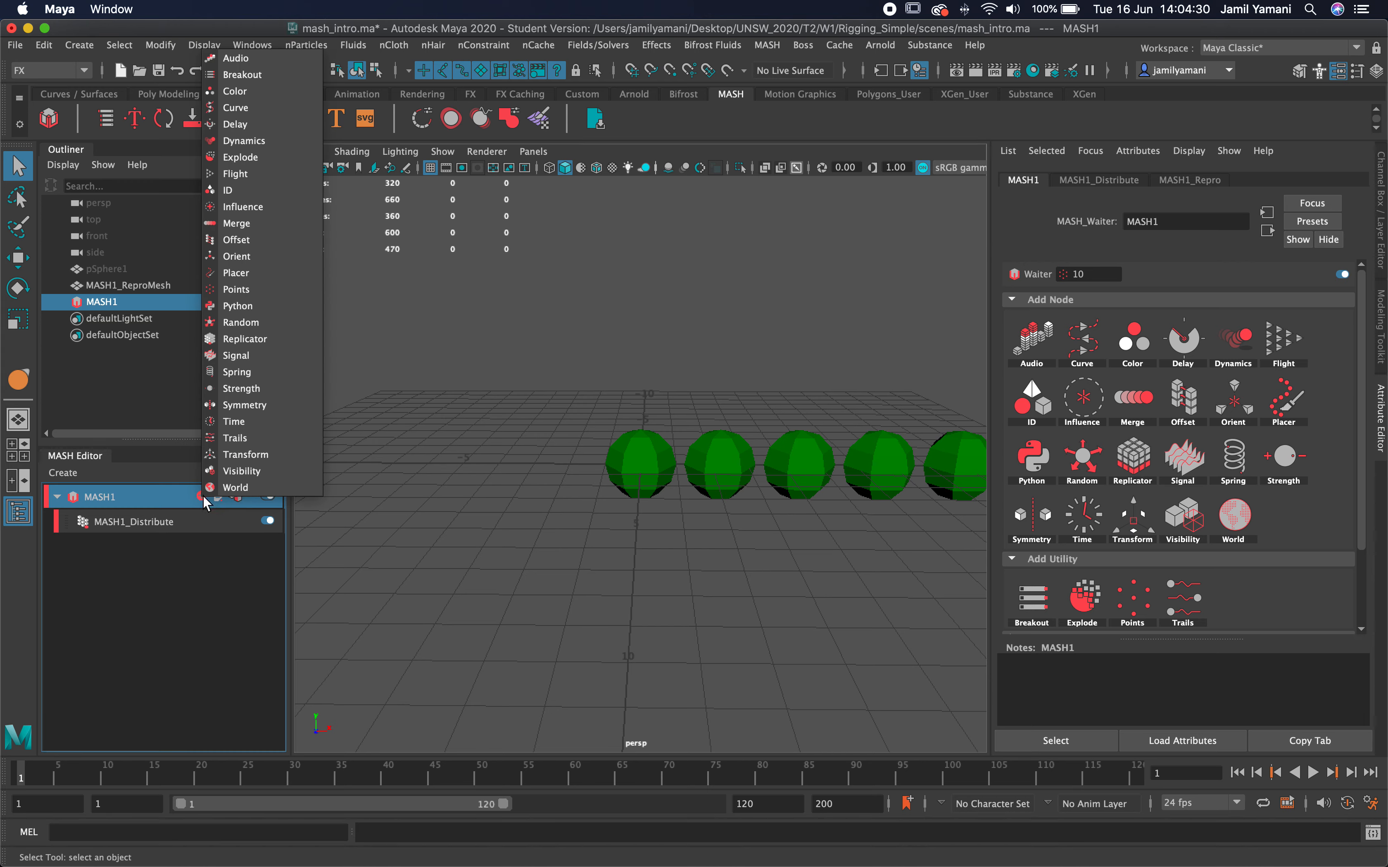
left_click(219, 599)
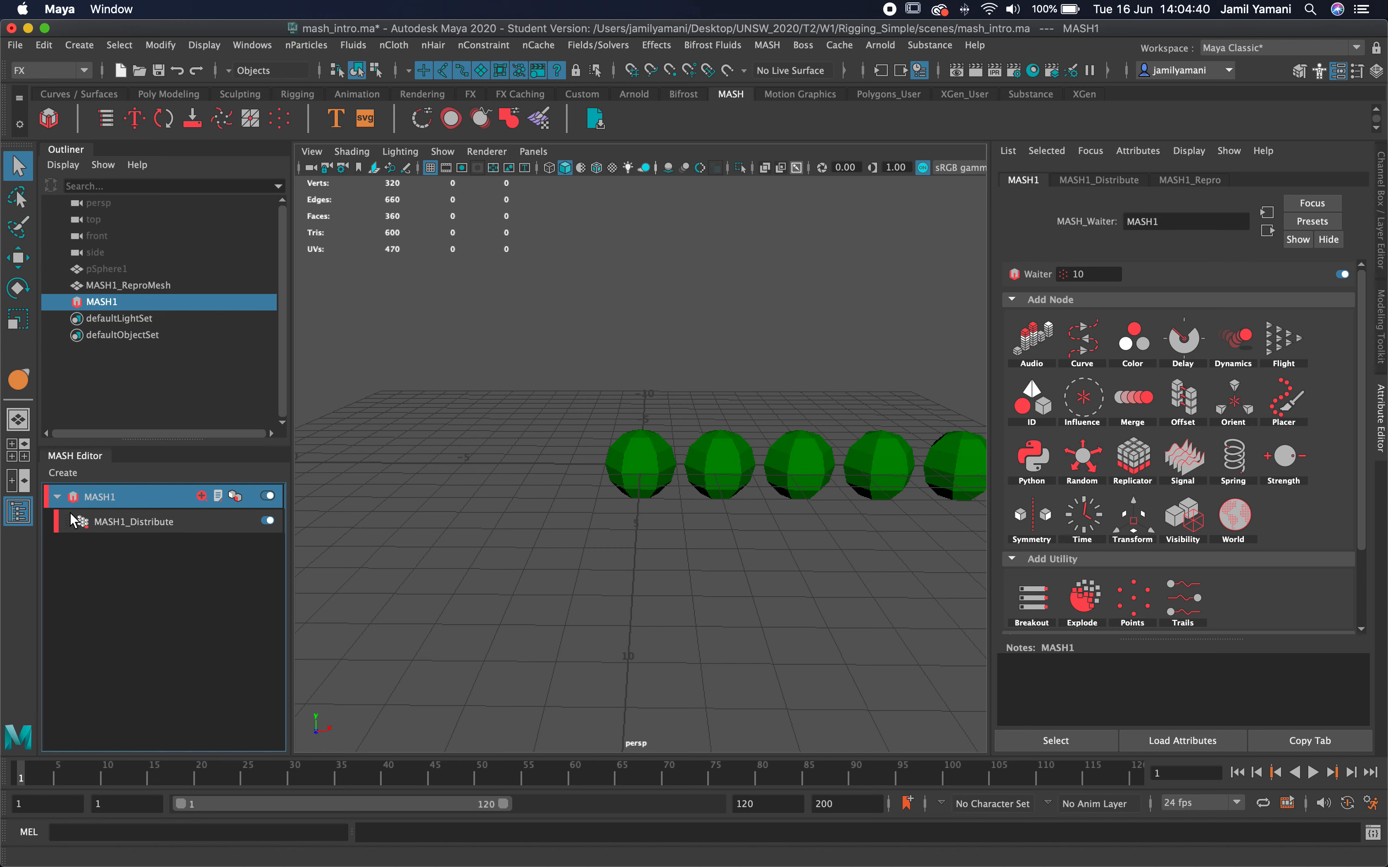
left_click(147, 519)
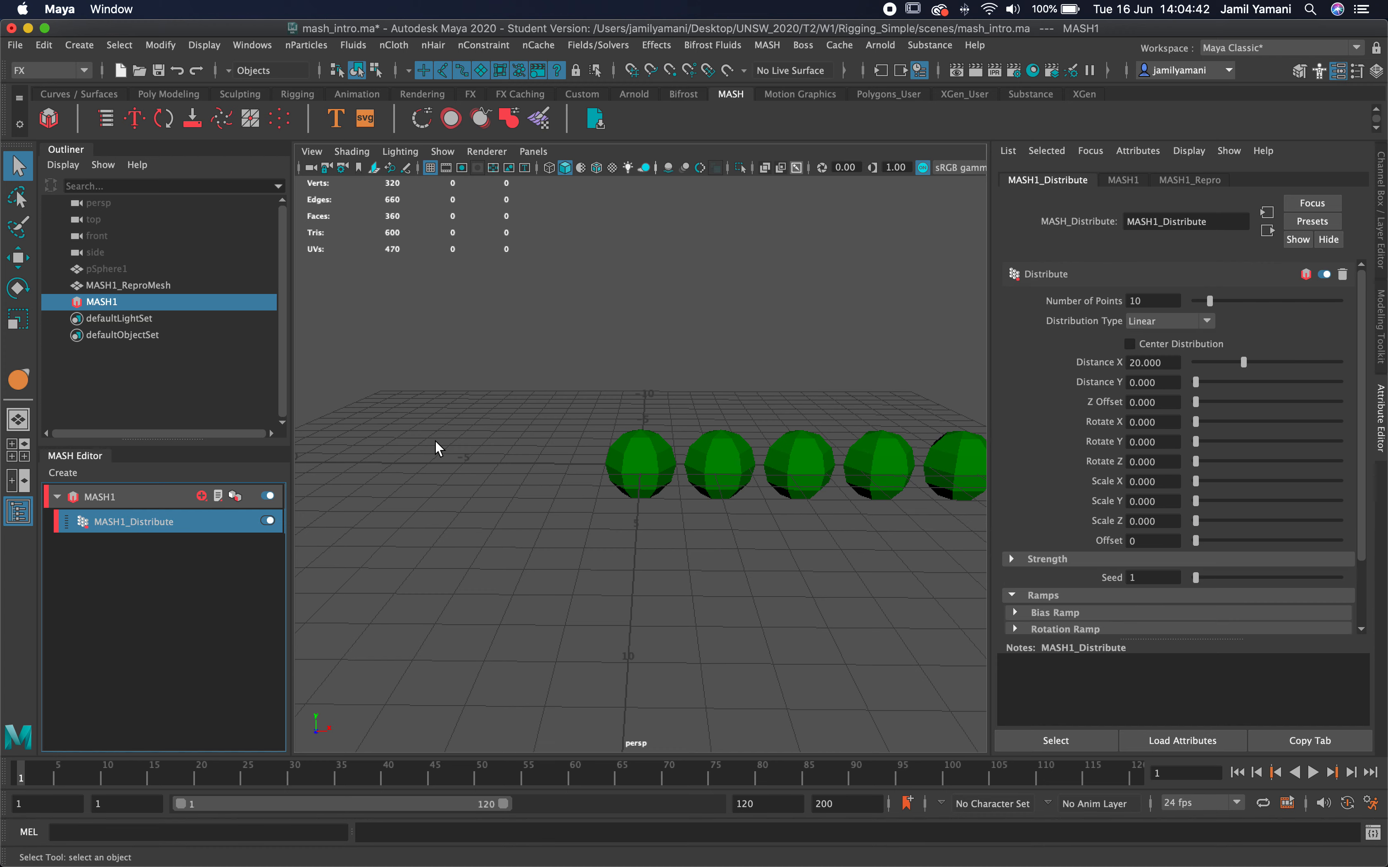
Switch the MASH1_Distribute distribution type to Radial and inspect the arrangement of spheres.
left_click_drag(855, 405, 740, 447, "alt")
scroll(796, 434, "down", 5)
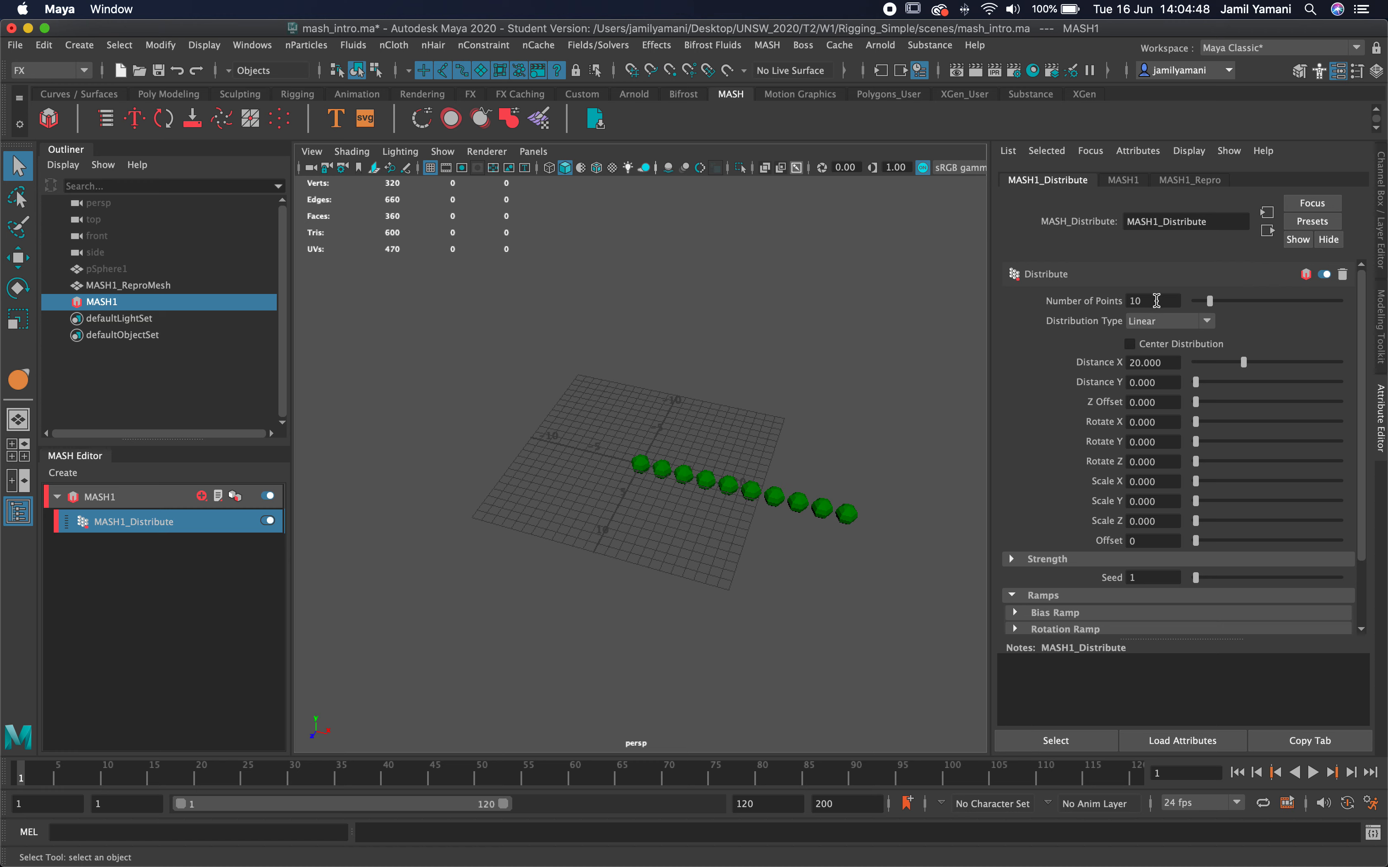
left_click(1169, 323)
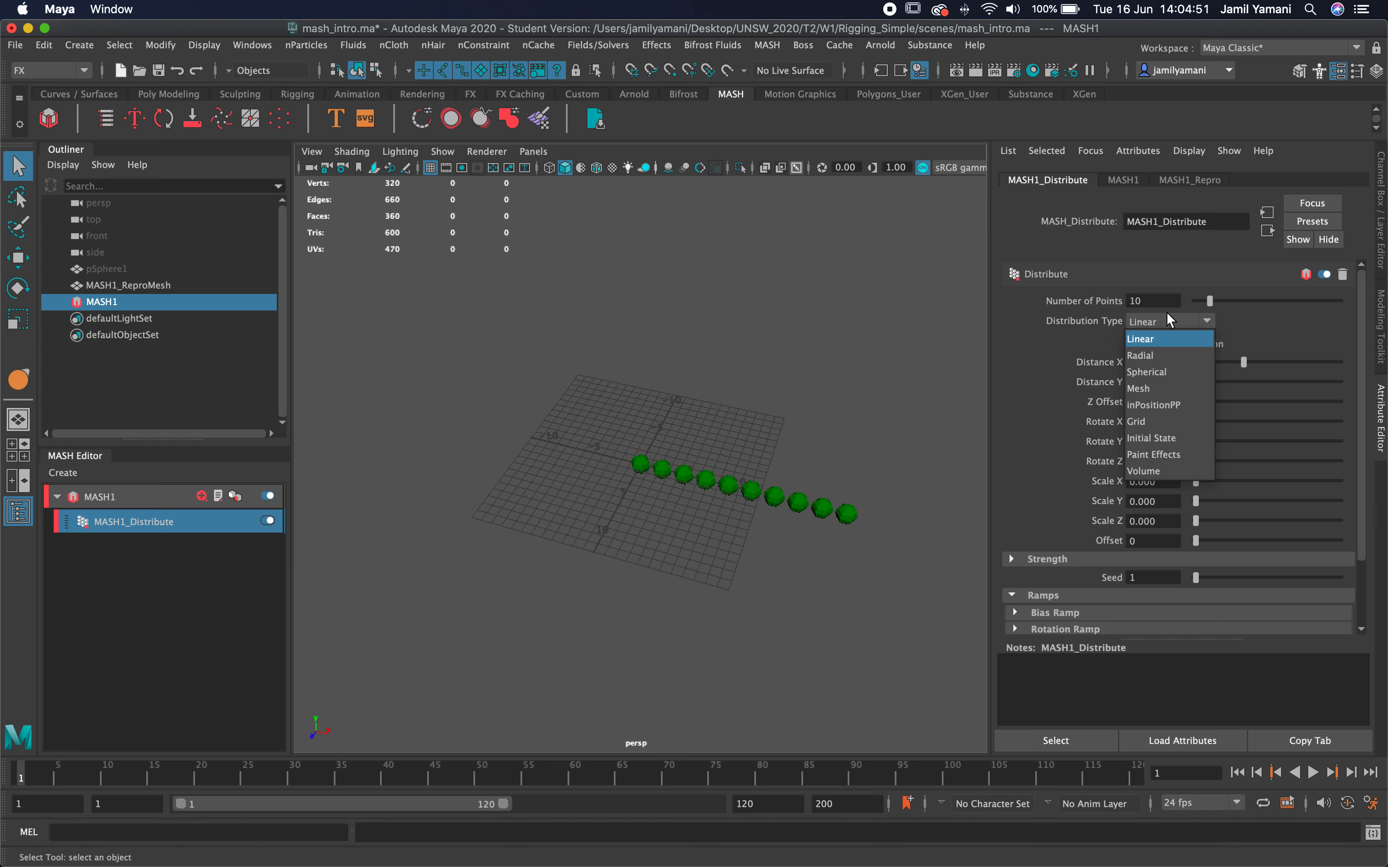
left_click(1159, 359)
mouse_move(753, 390)
left_mouse_down("alt")
mouse_move(734, 369)
mouse_move(740, 390)
left_mouse_up("alt")
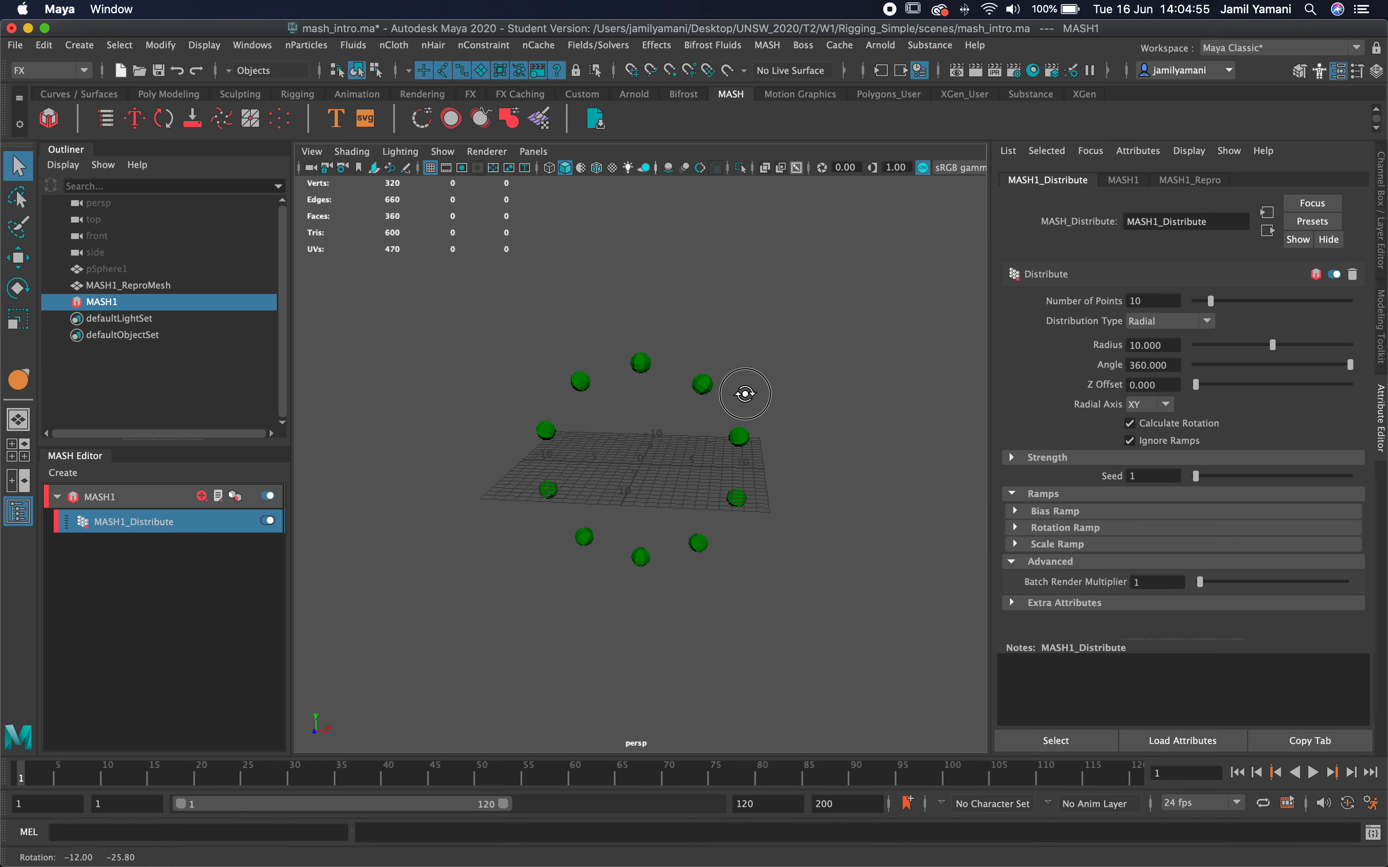
Change the MASH1_Distribute distribution type to Spherical and set the number of points to 500.
left_click(1186, 321)
left_click(1159, 378)
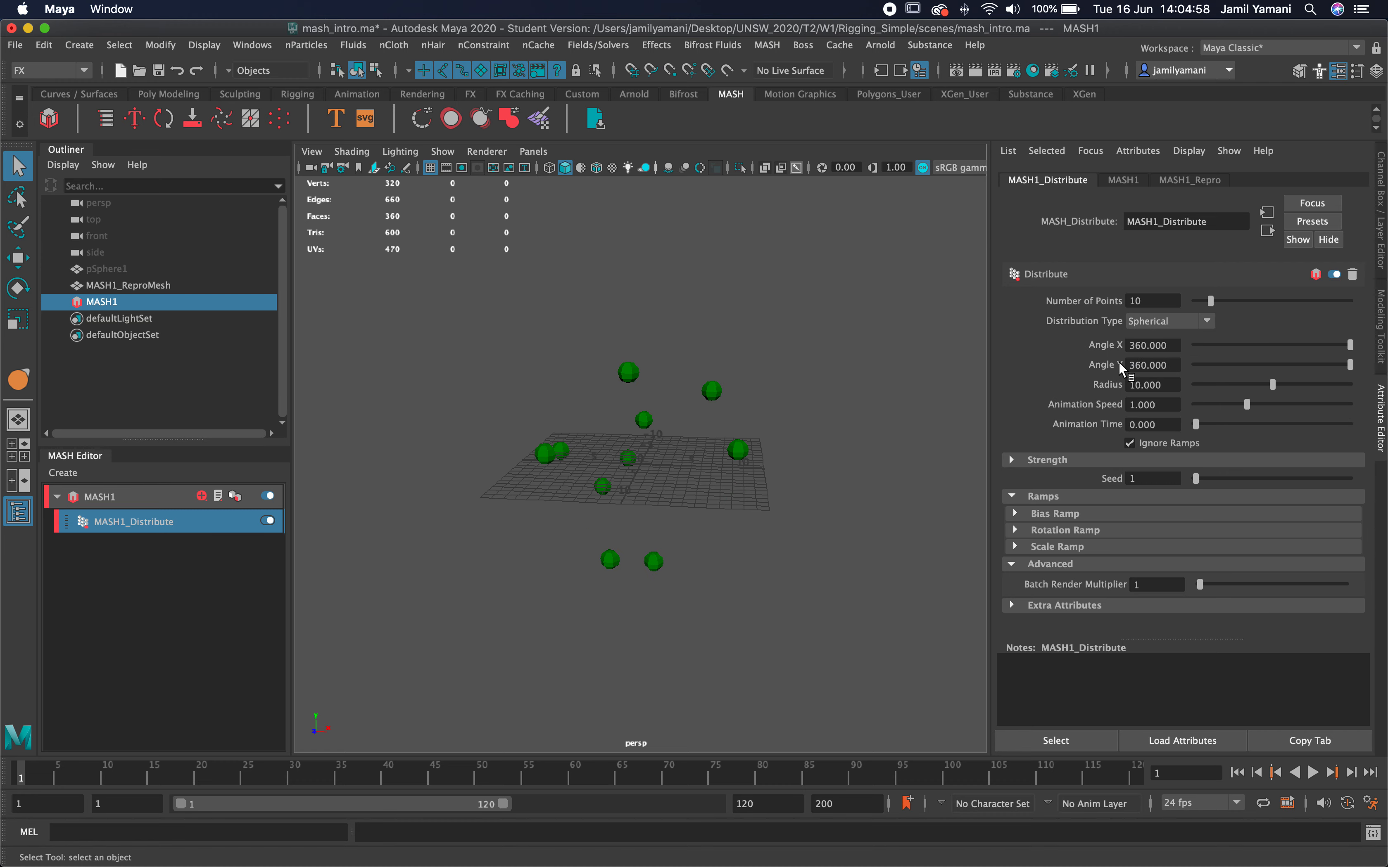
left_click_drag(694, 447, 660, 452, "alt")
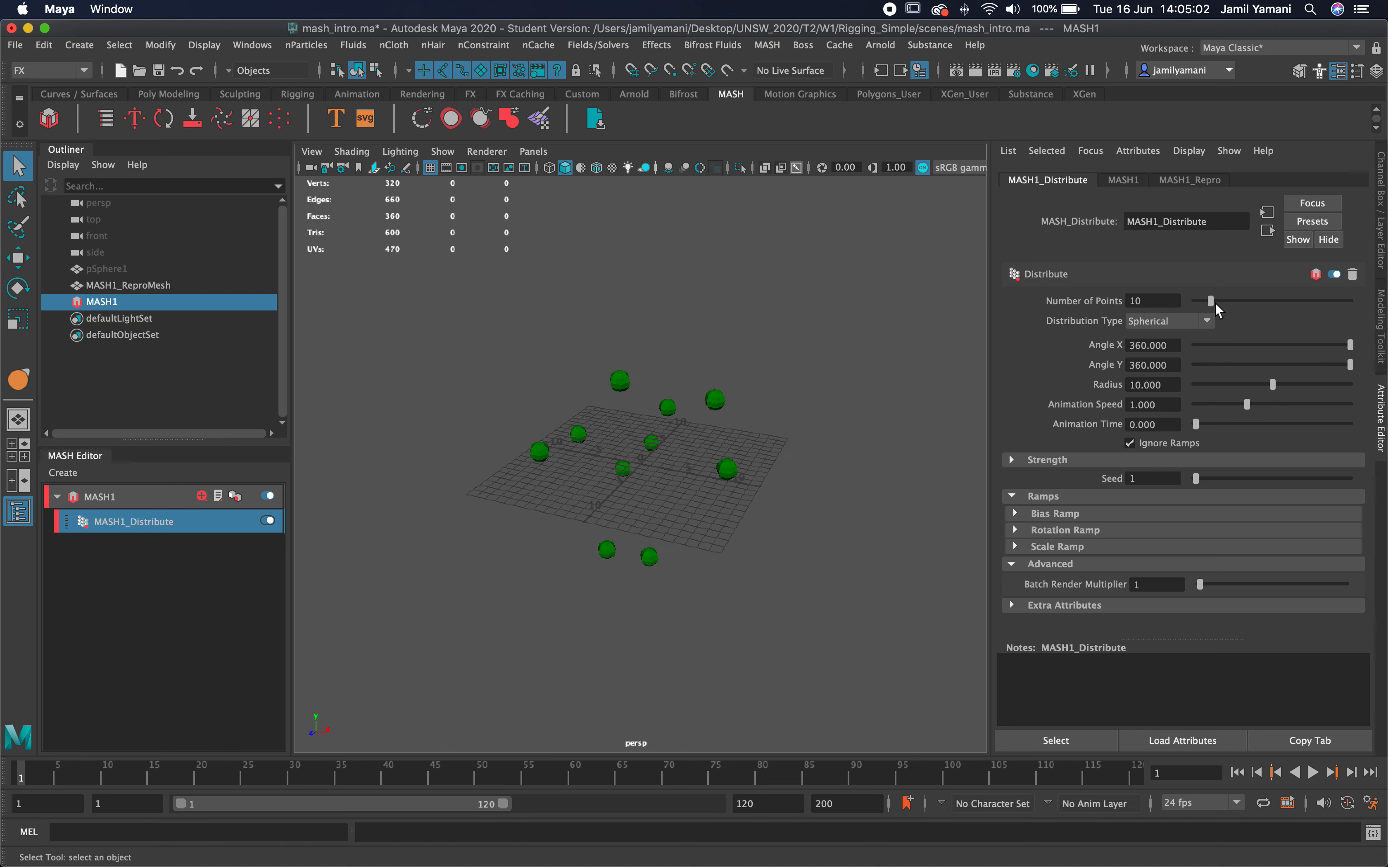
double_click(1159, 297)
type("500")
key("Return")
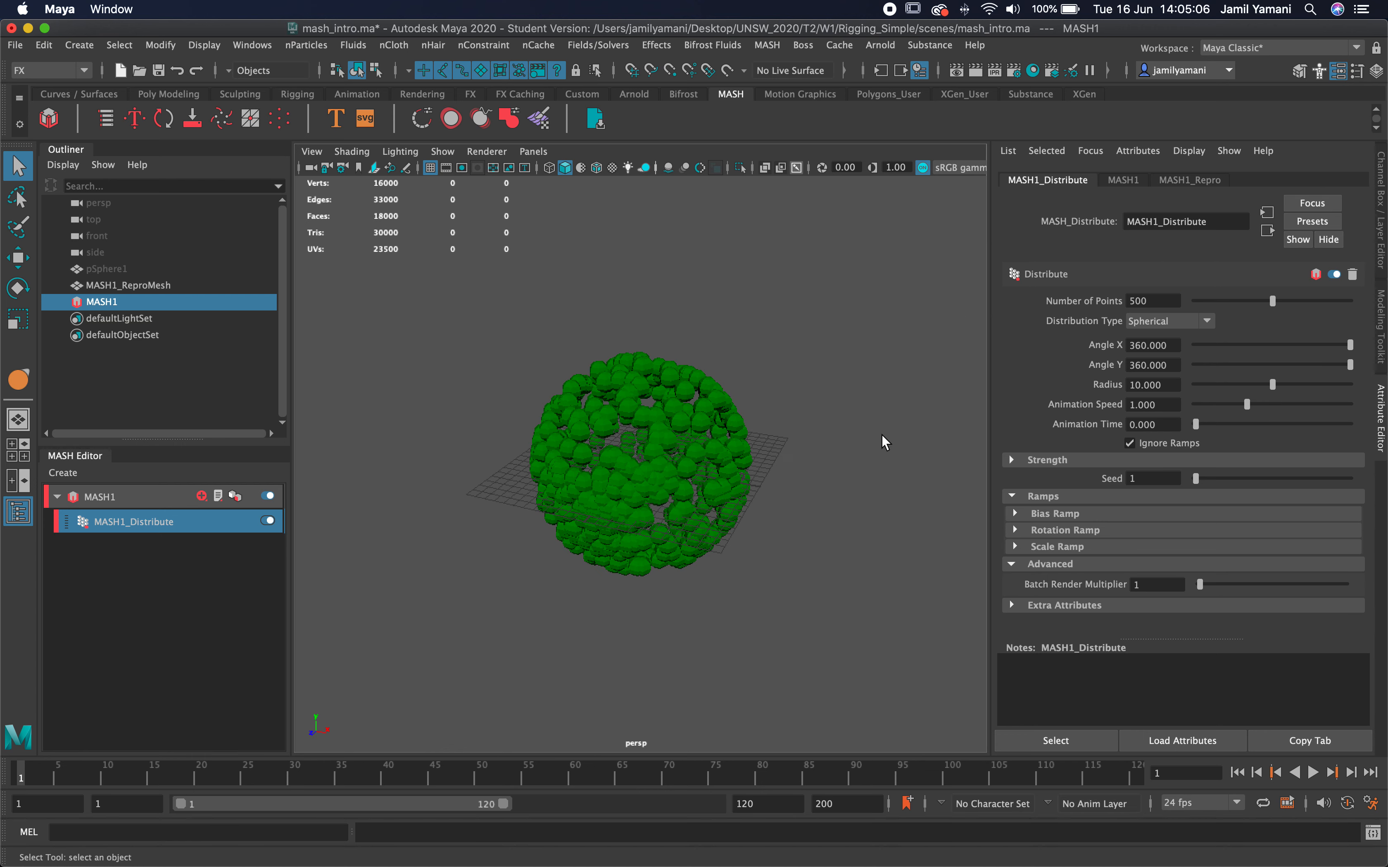
left_click_drag(676, 488, 744, 447, "alt")
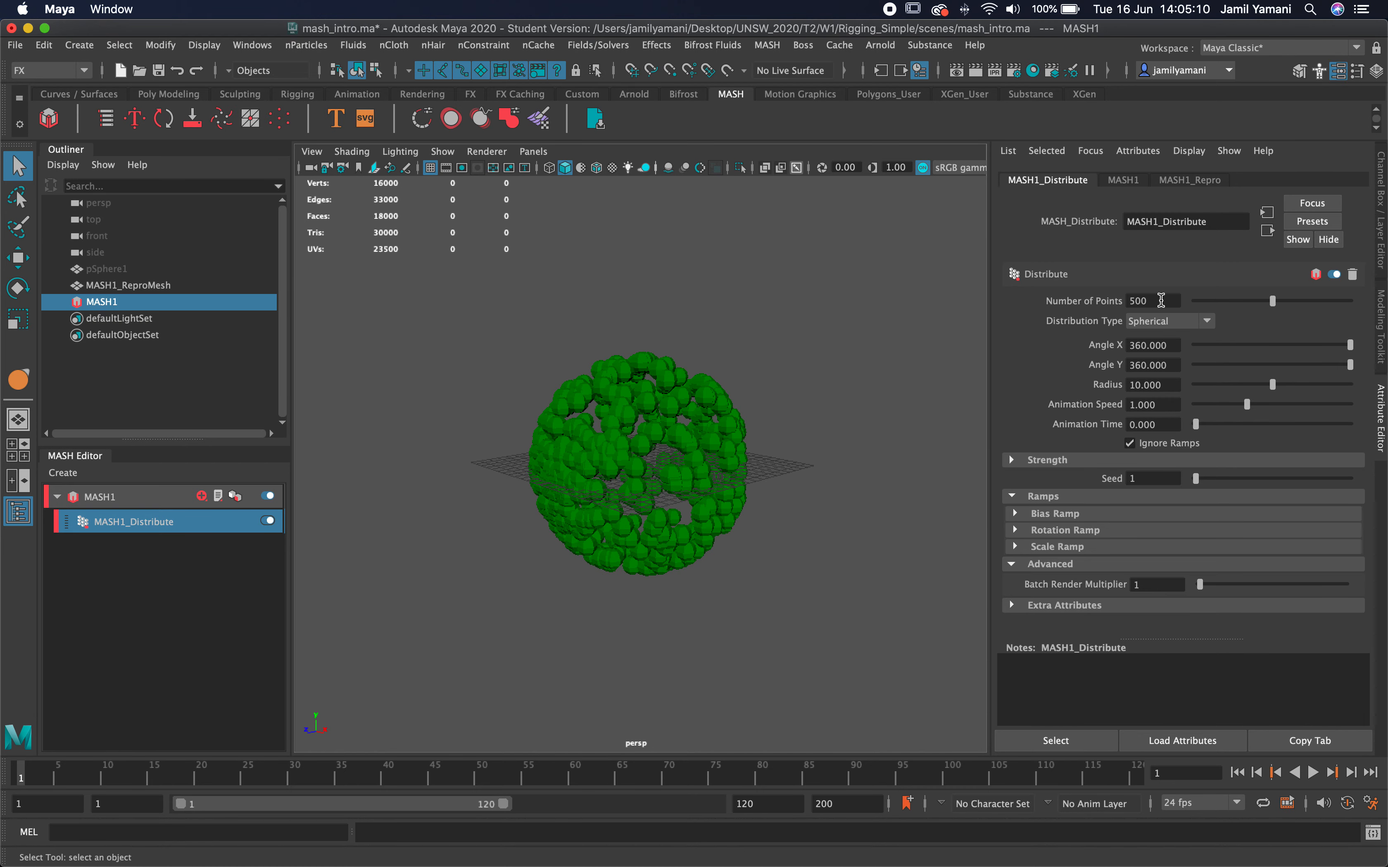
Set the number of points to 10 and change the MASH1_Distribute distribution type to Grid.
double_click(1159, 300)
type("10")
left_click(1173, 322)
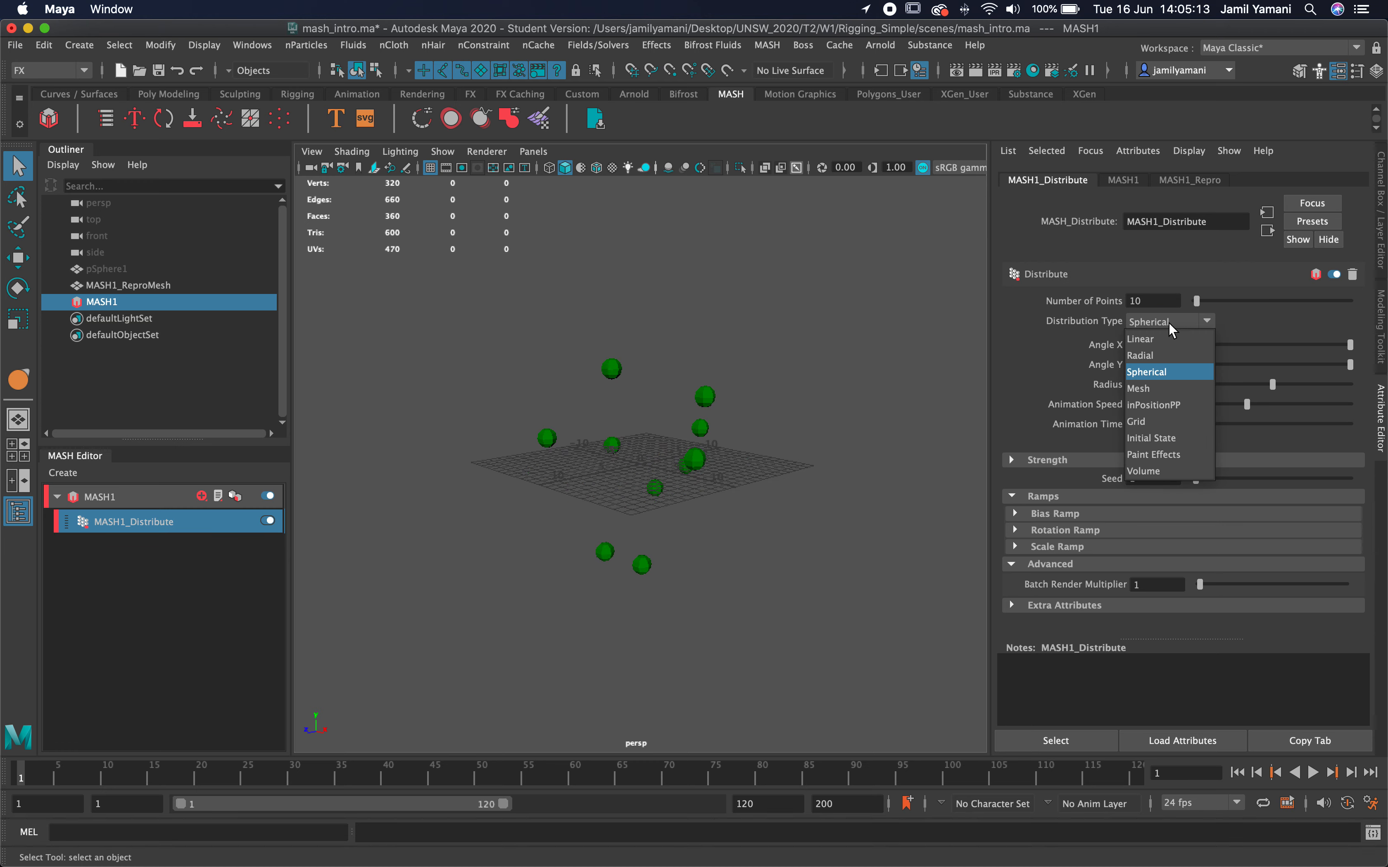
left_click(1149, 423)
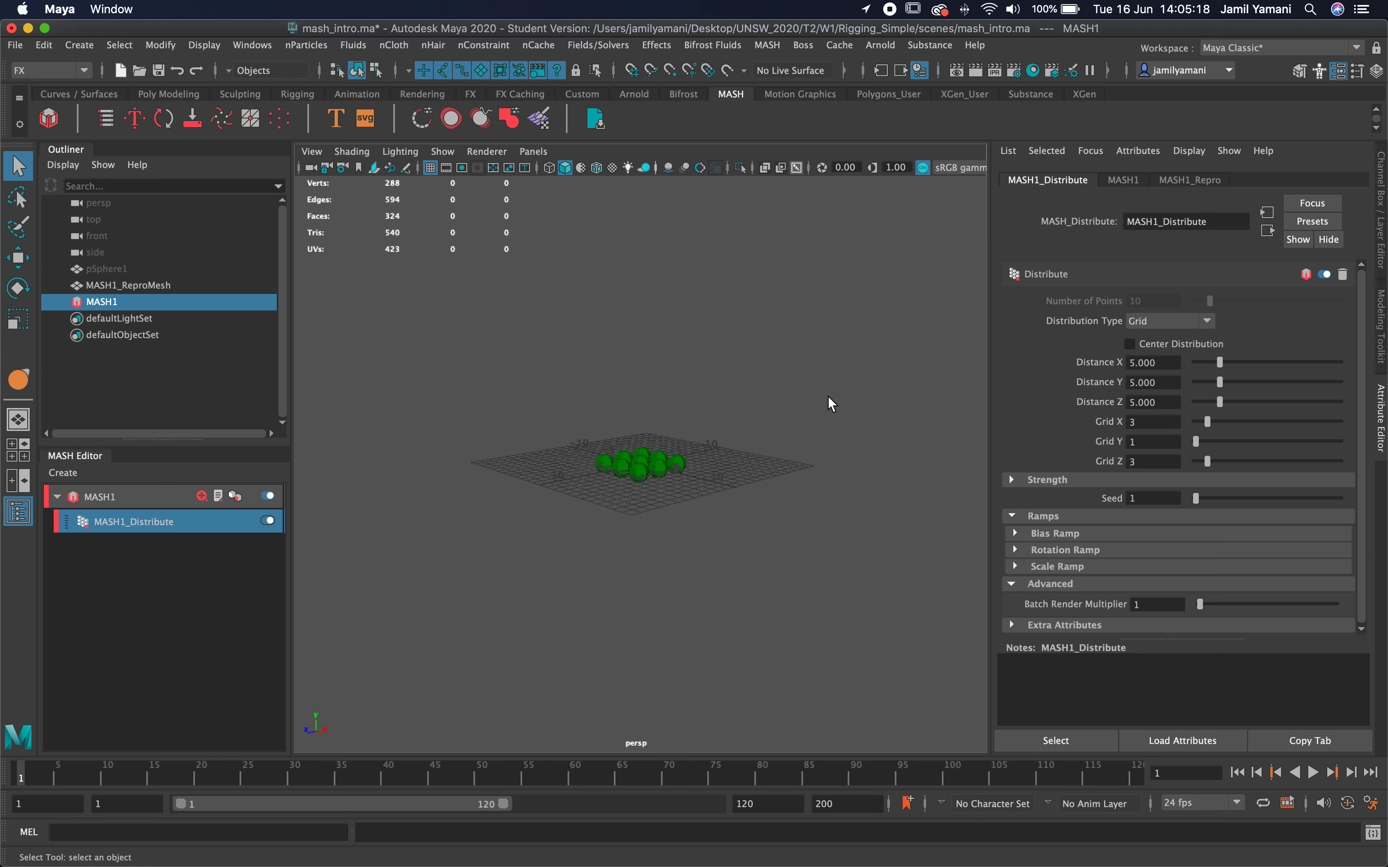
left_click_drag(828, 398, 784, 434, "alt")
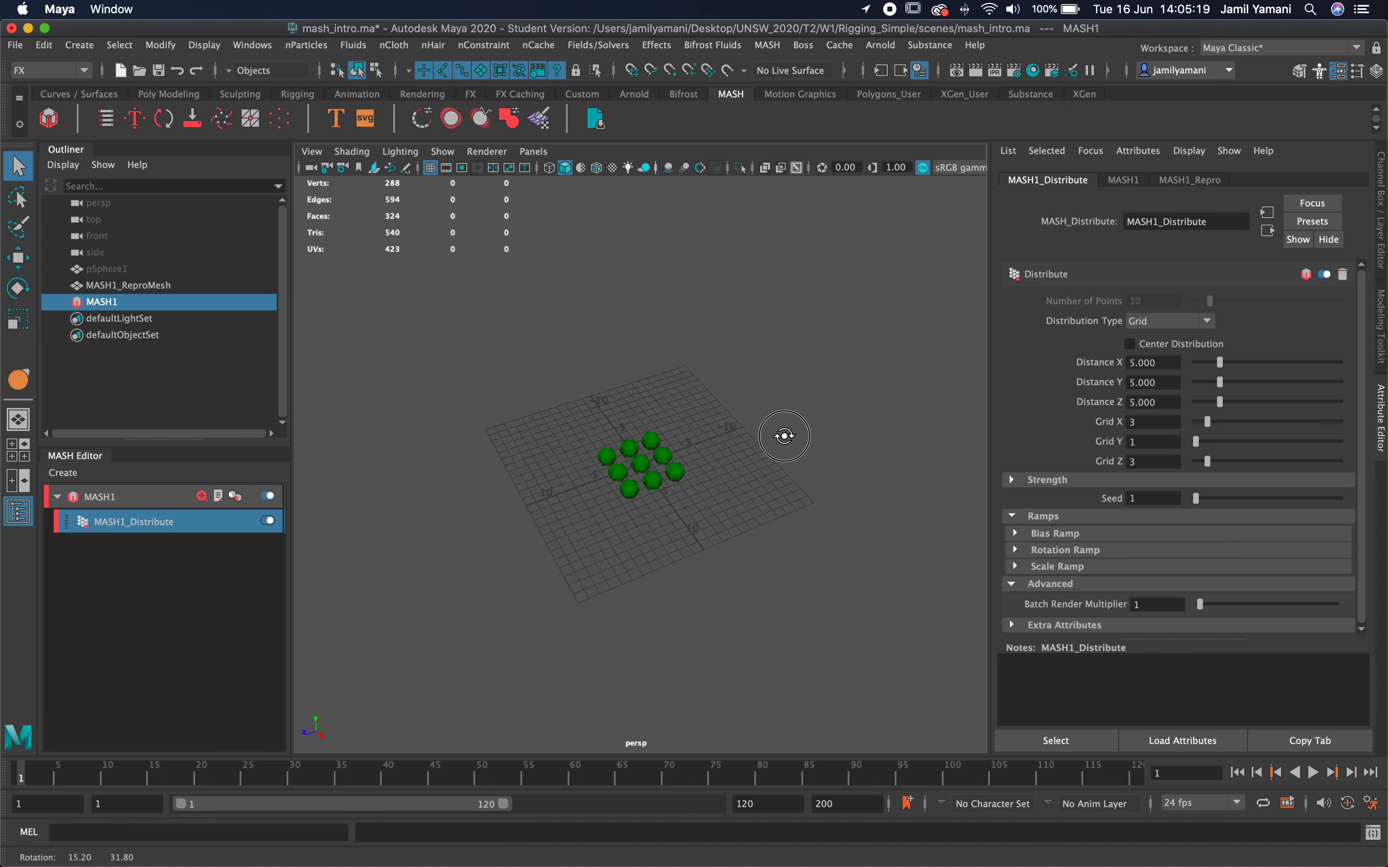
Set Grid X, Grid Y and Grid Z of the MASH1 distribution to 5 each.
left_click(1149, 423)
key("Tab")
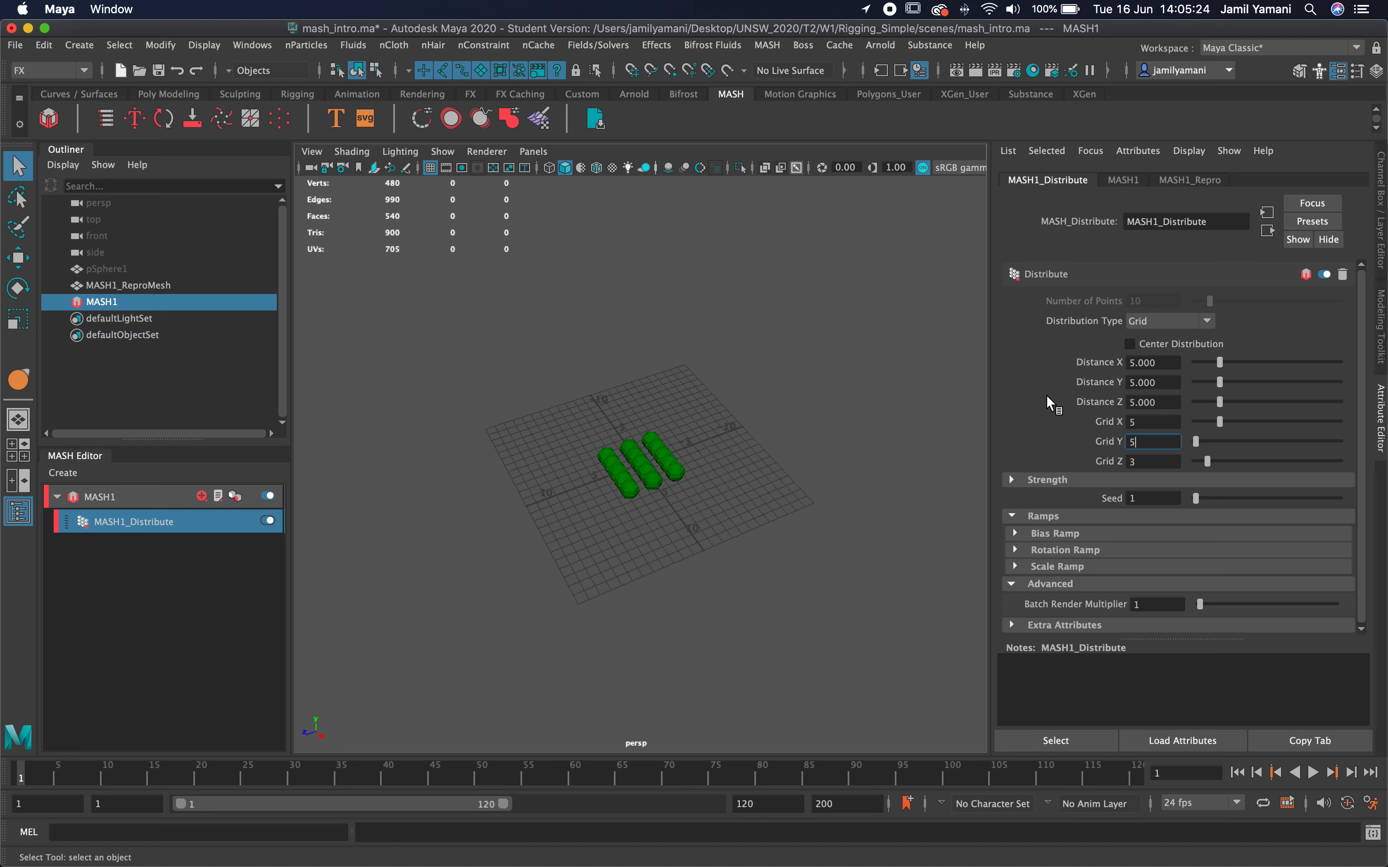
type("5")
key("Return")
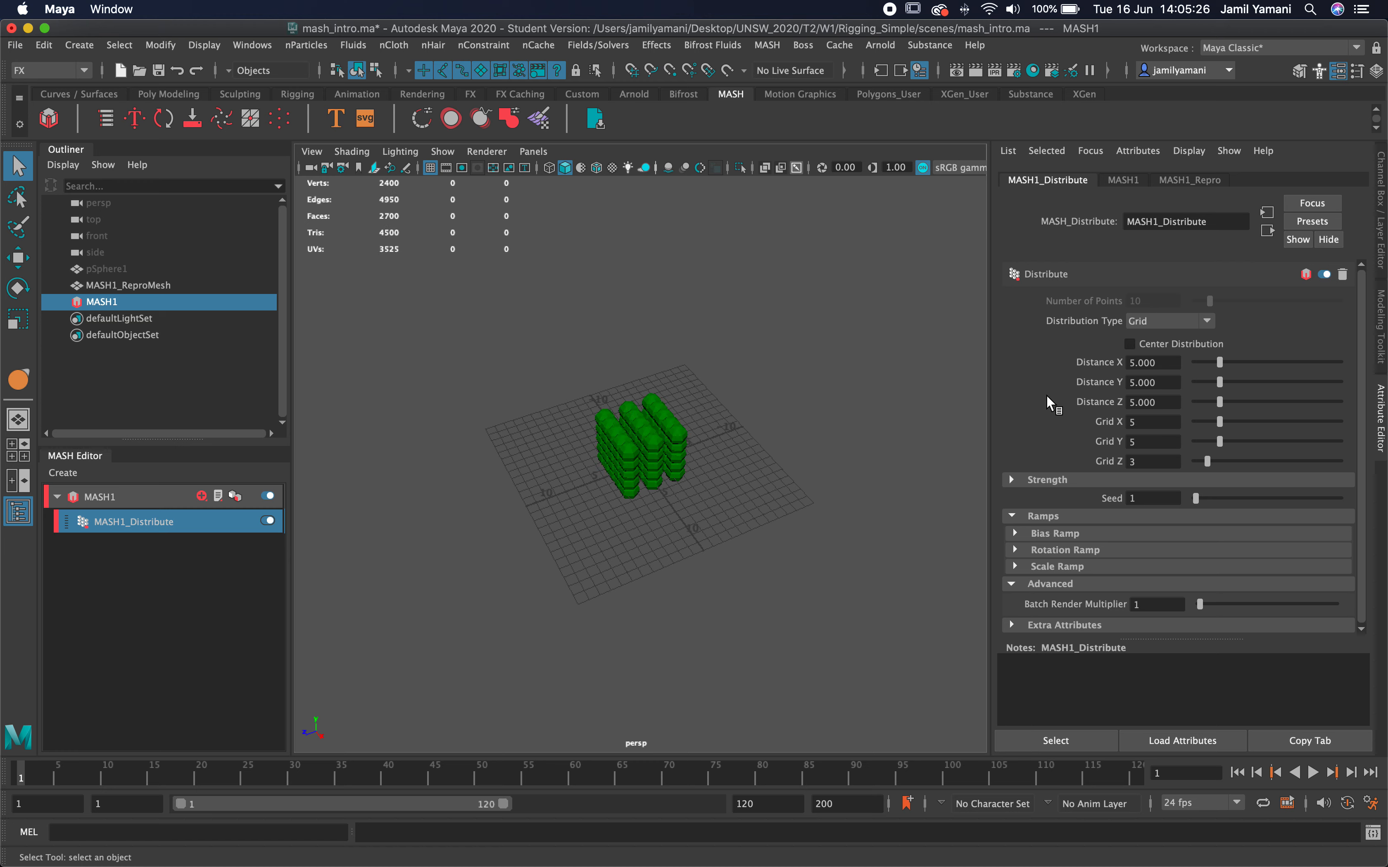
left_click(1144, 462)
type("5")
key("Return")
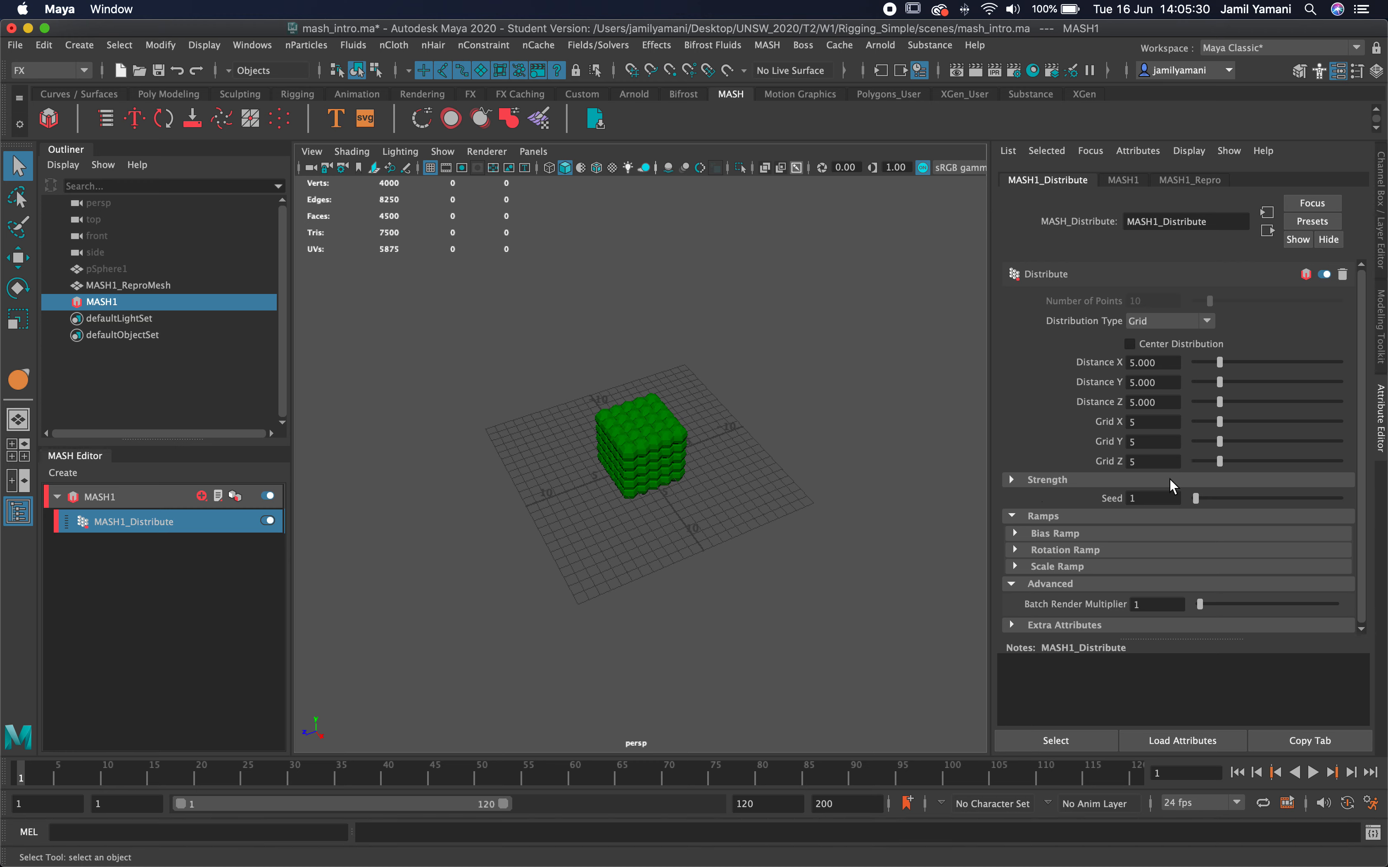
Spread the sphere grid along X by raising its Distance X to about 8.7.
left_click_drag(489, 354, 588, 405, "alt")
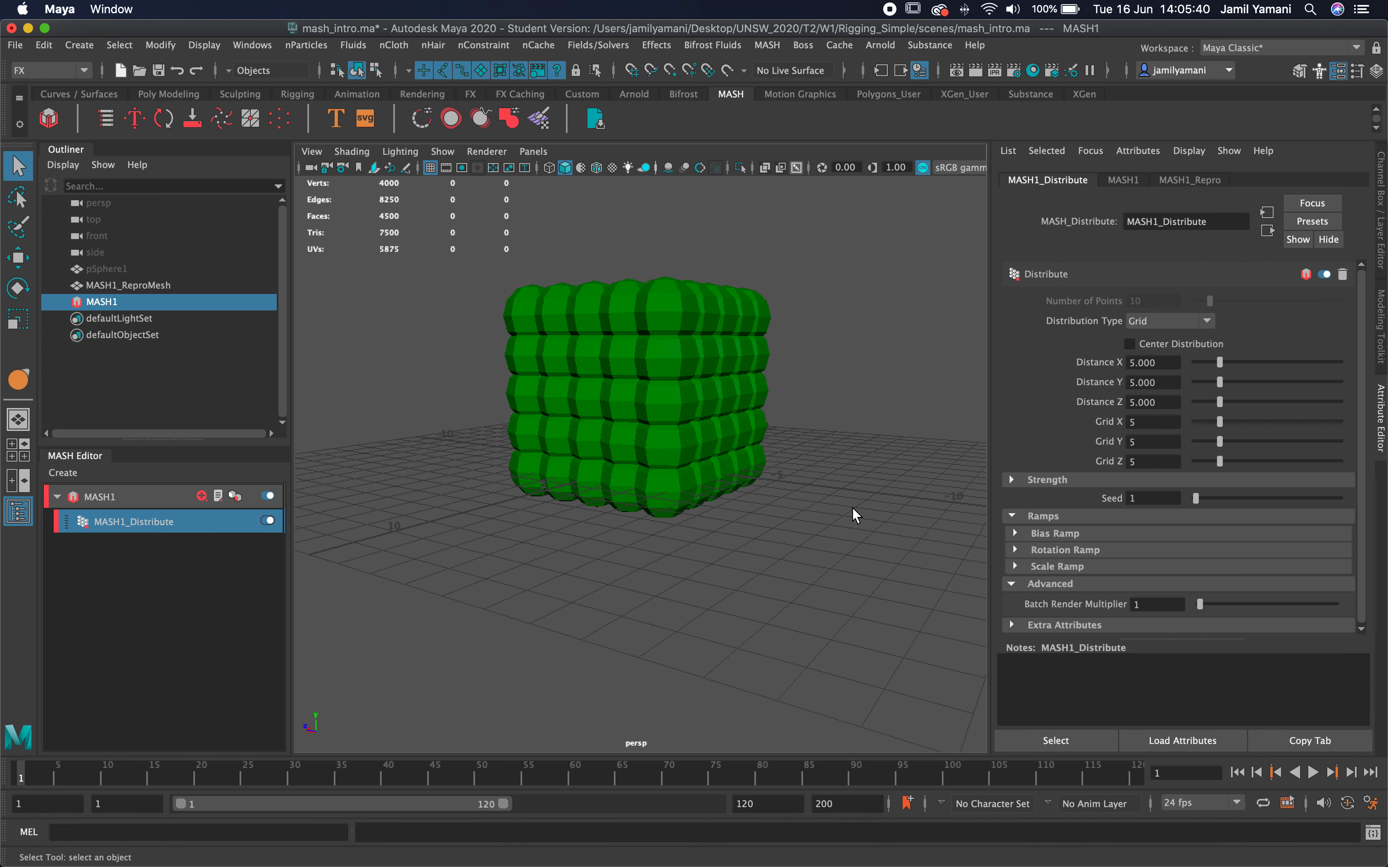
left_click_drag(1219, 361, 1237, 361)
left_click_drag(539, 396, 601, 443, "alt")
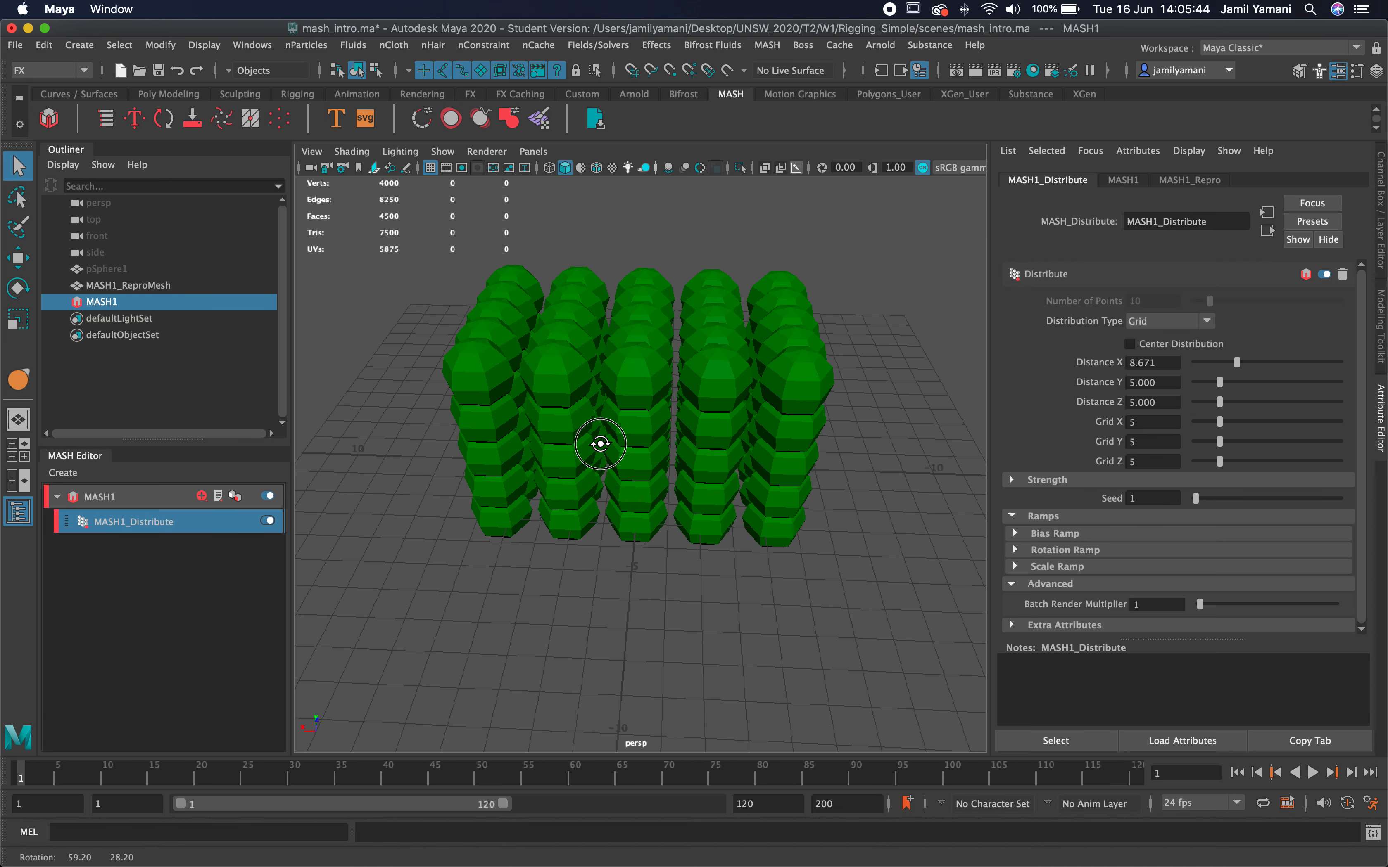
Set Distance X, Distance Y and Distance Z of the MASH1_Distribute grid to 10 each.
double_click(1151, 362)
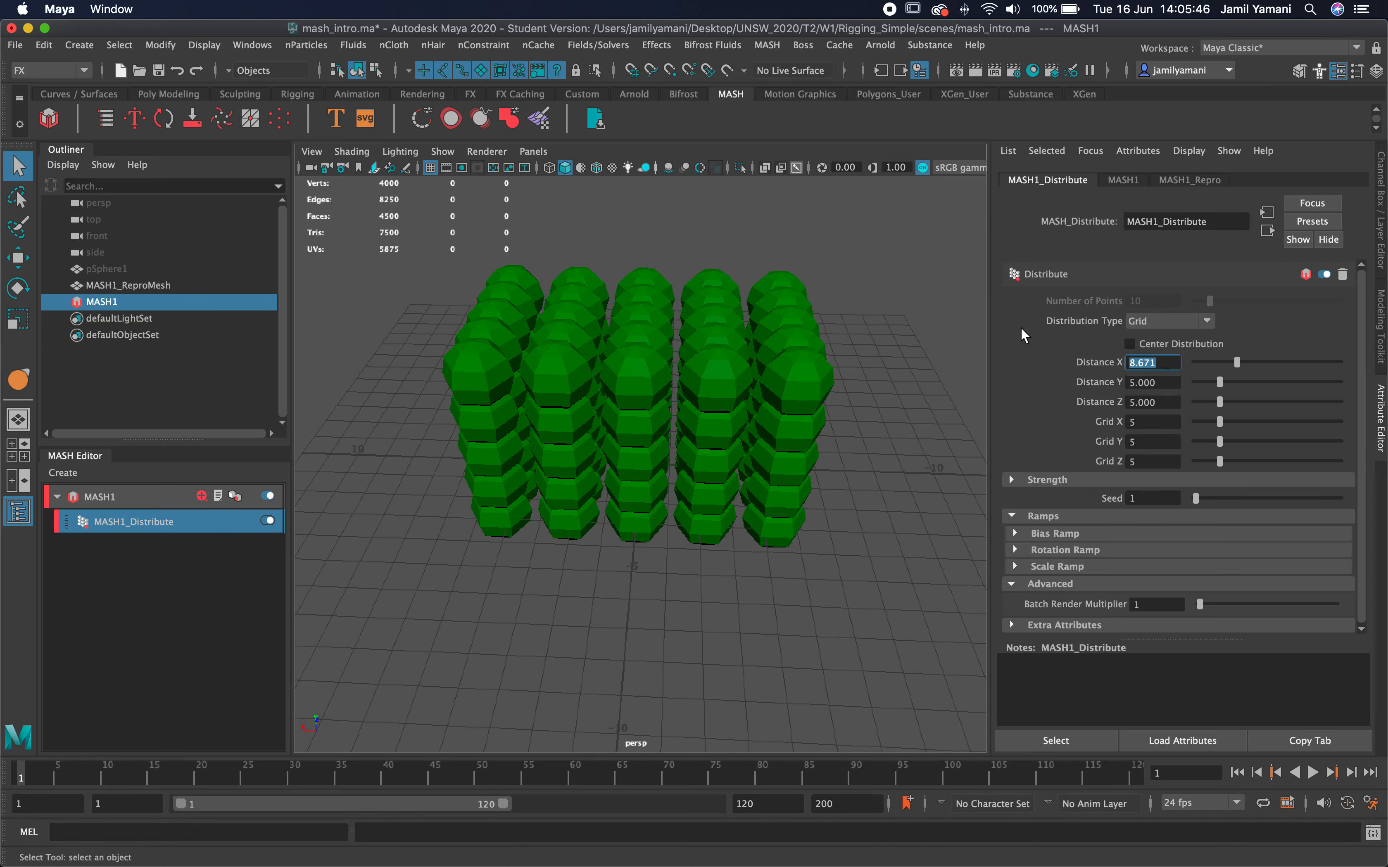
key("XF86AudioMute")
type("10")
key("Tab")
type("10")
key("Tab")
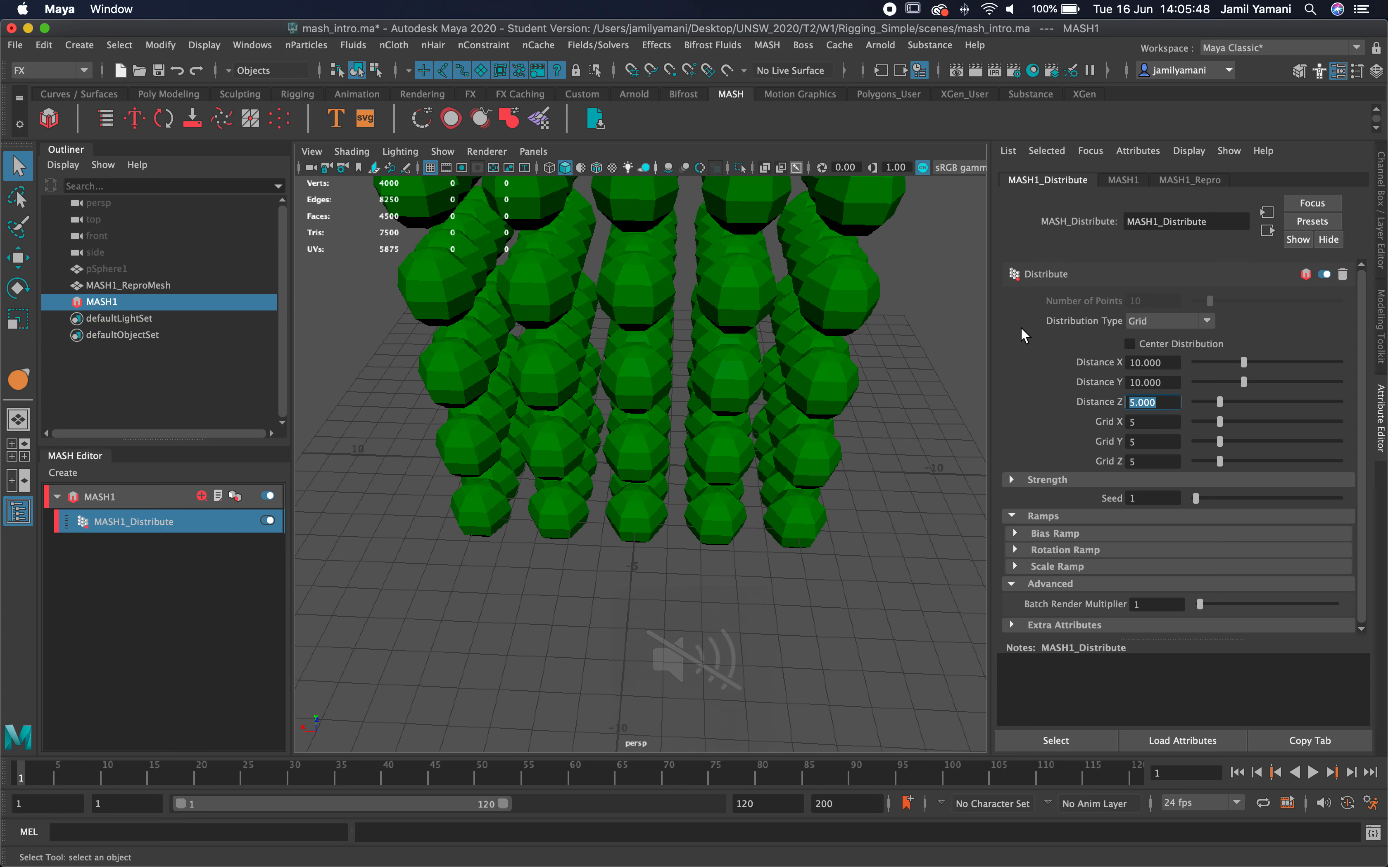
type("1")
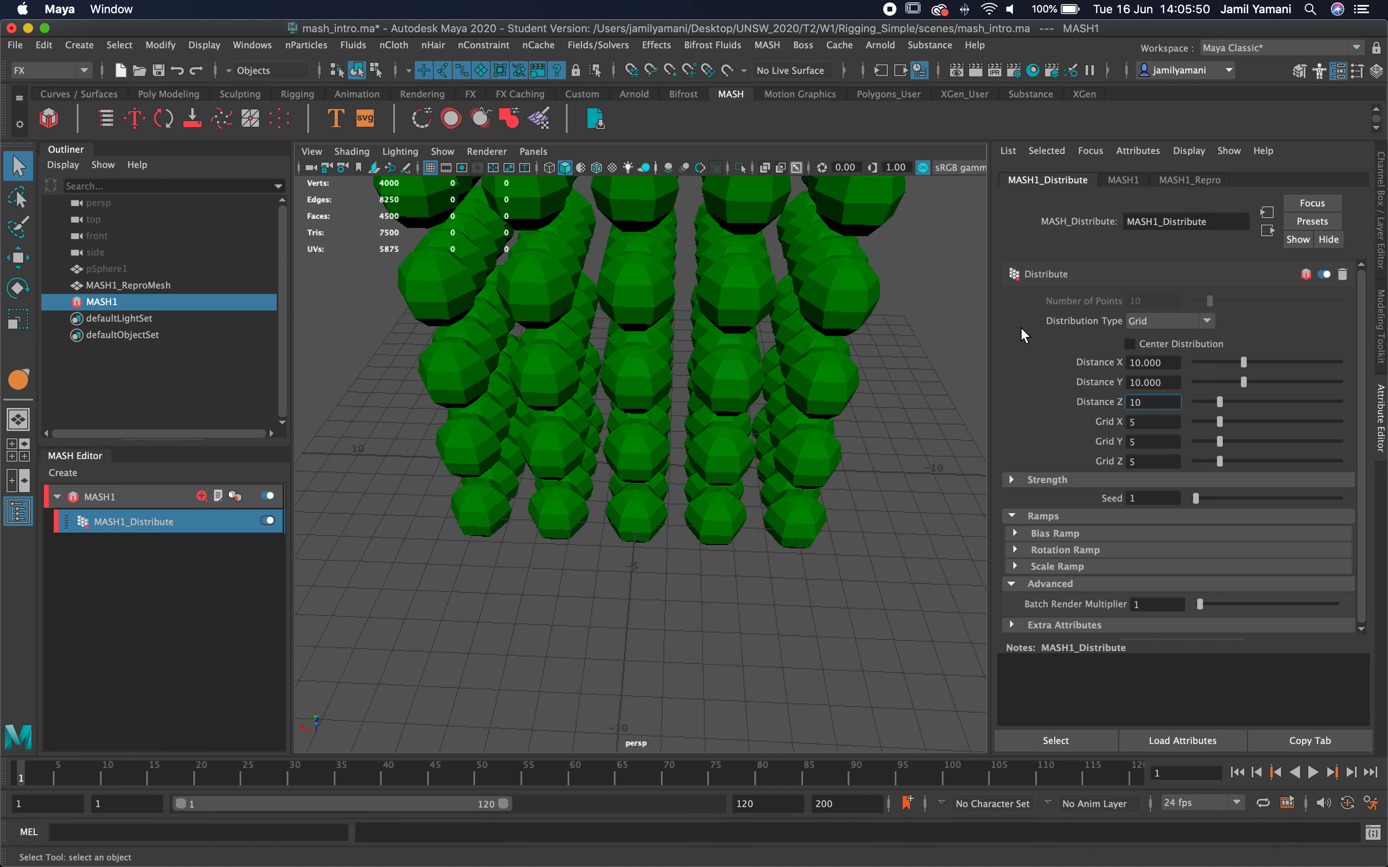
type("0")
key("Return")
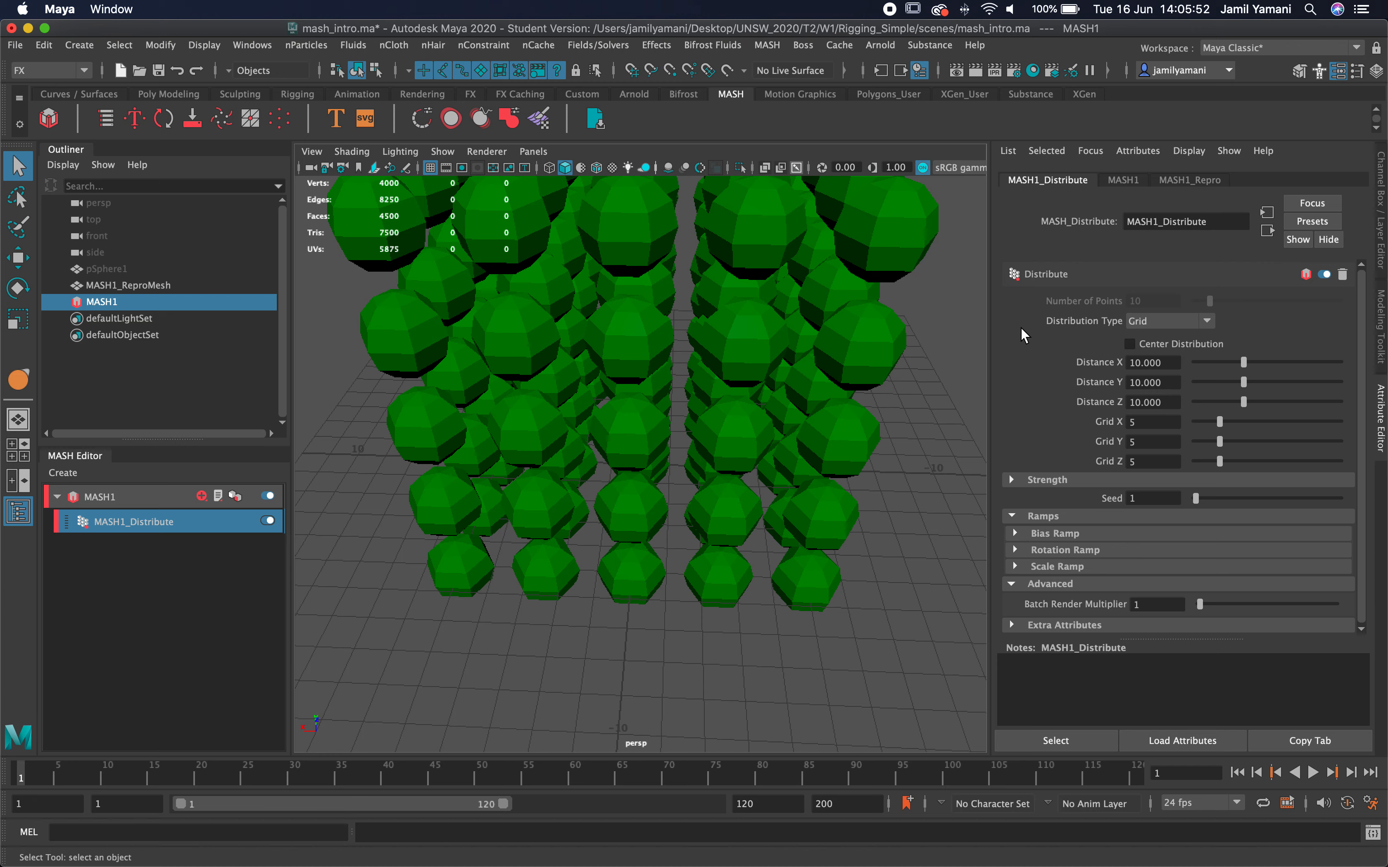
scroll(534, 476, "down", 10)
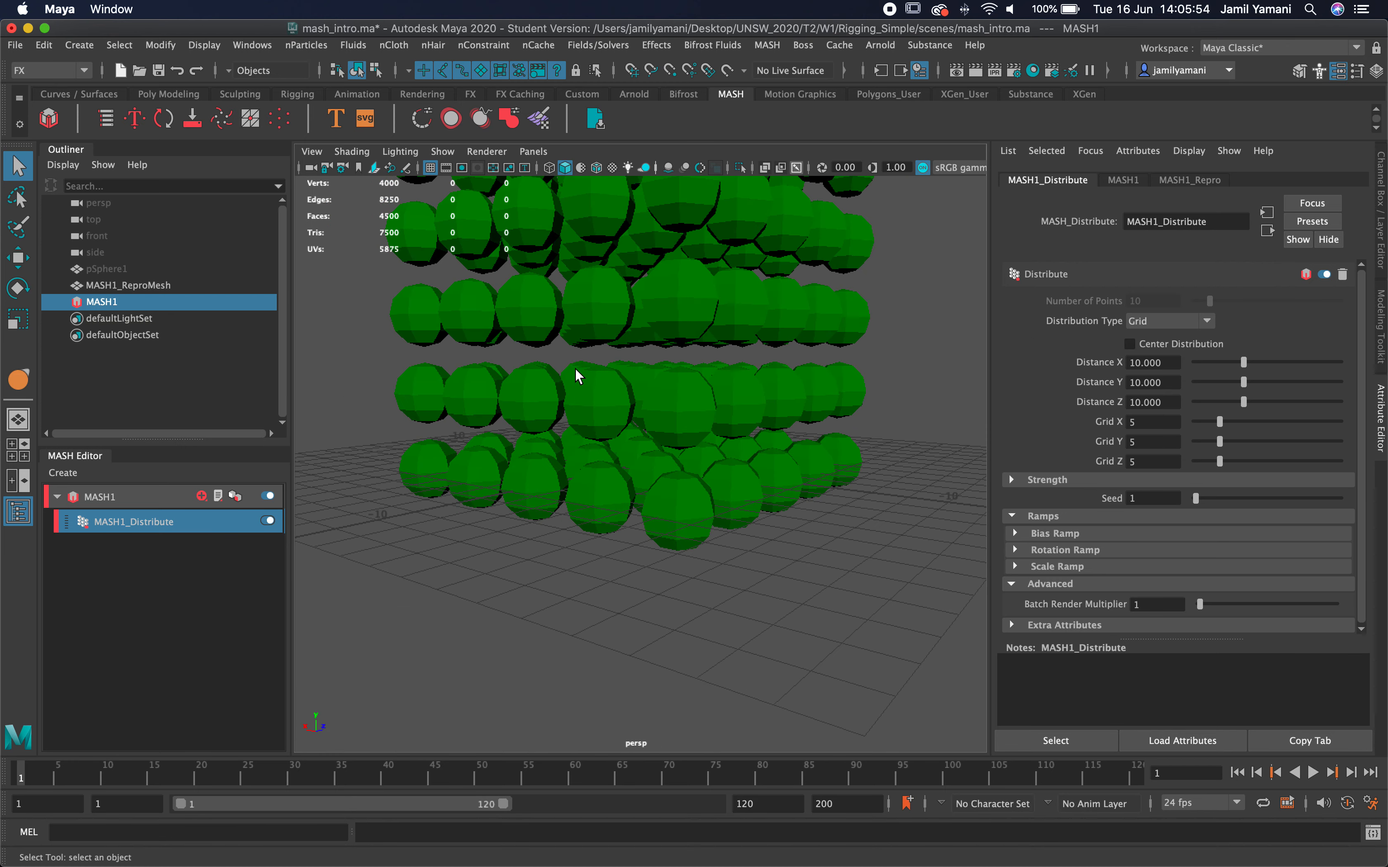
left_click_drag(576, 353, 676, 369, "alt")
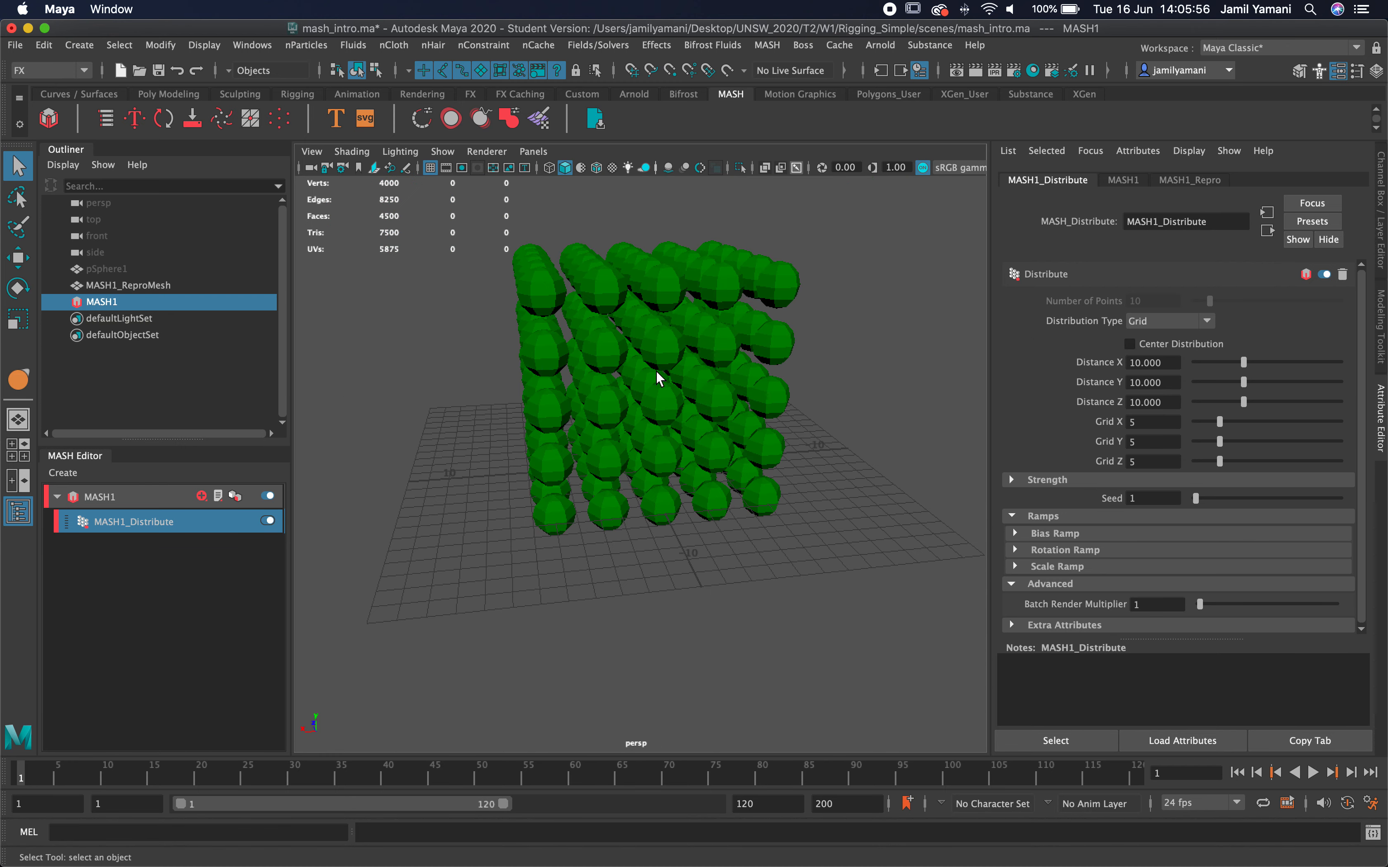
Set Distance X, Distance Y and Distance Z of the MASH1_Distribute grid to 5 each.
left_click_drag(1172, 363, 936, 333)
type("5")
key("Tab")
type("5")
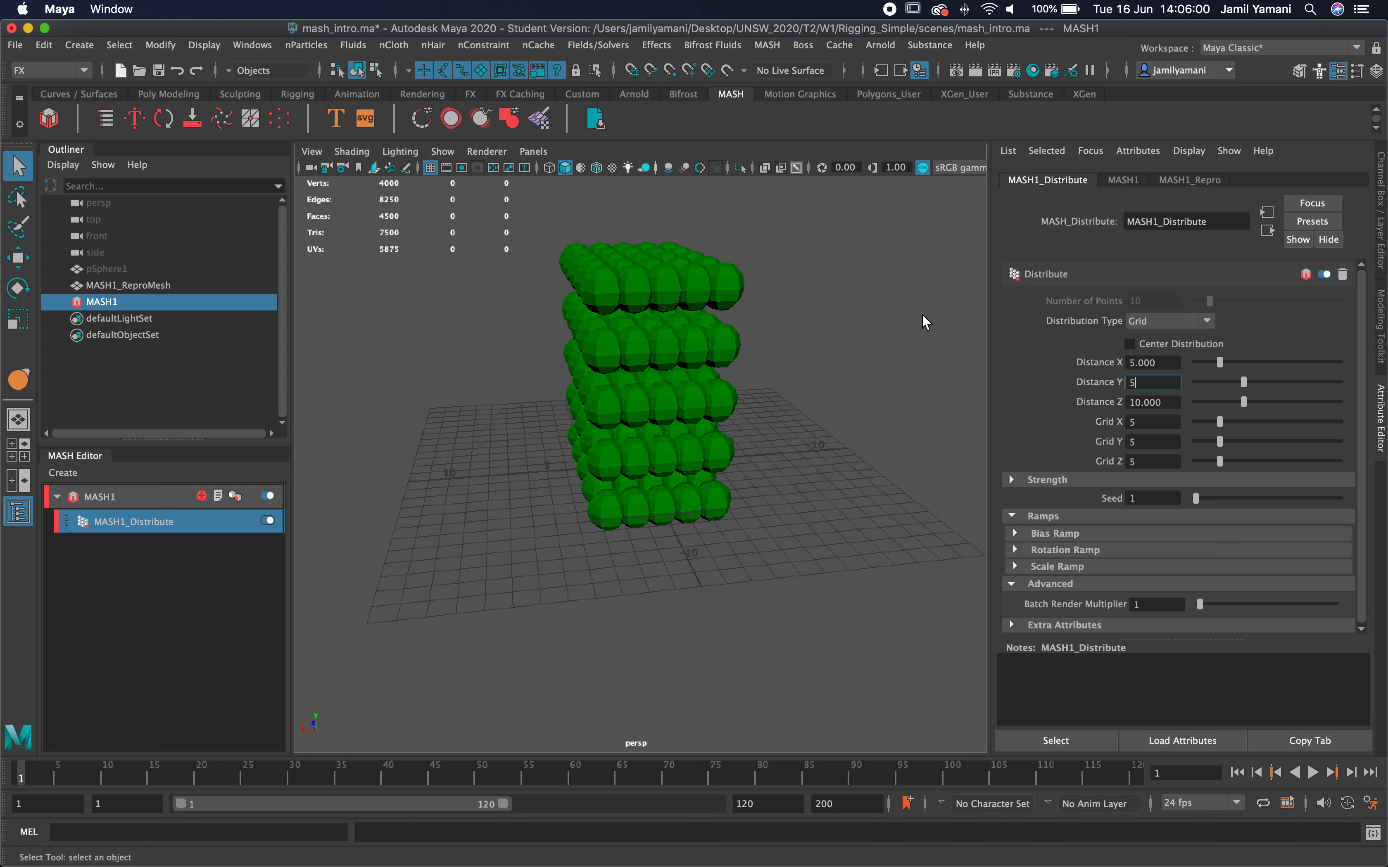
key("Tab")
type("5")
key("Return")
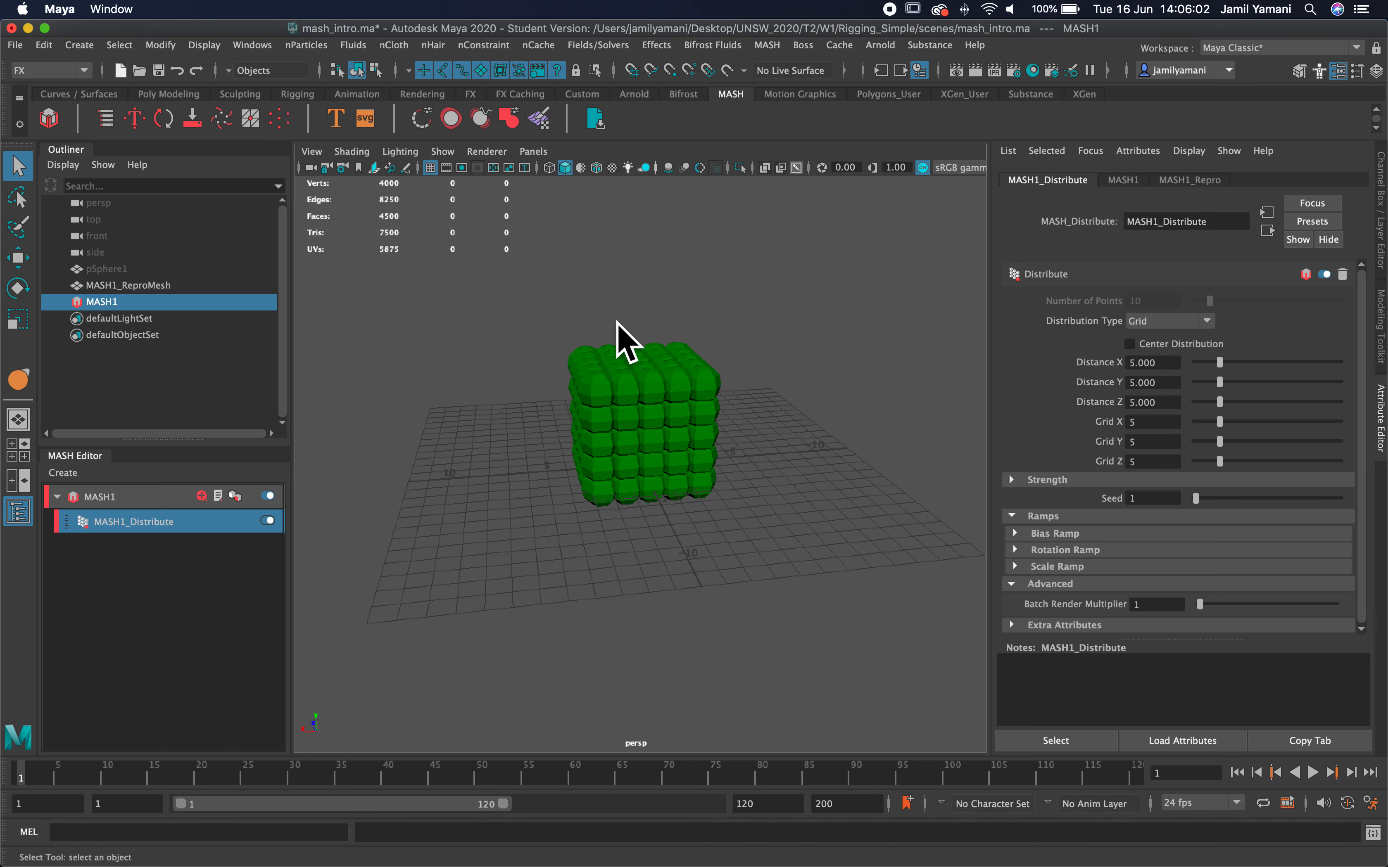
left_click_drag(692, 443, 610, 394, "alt")
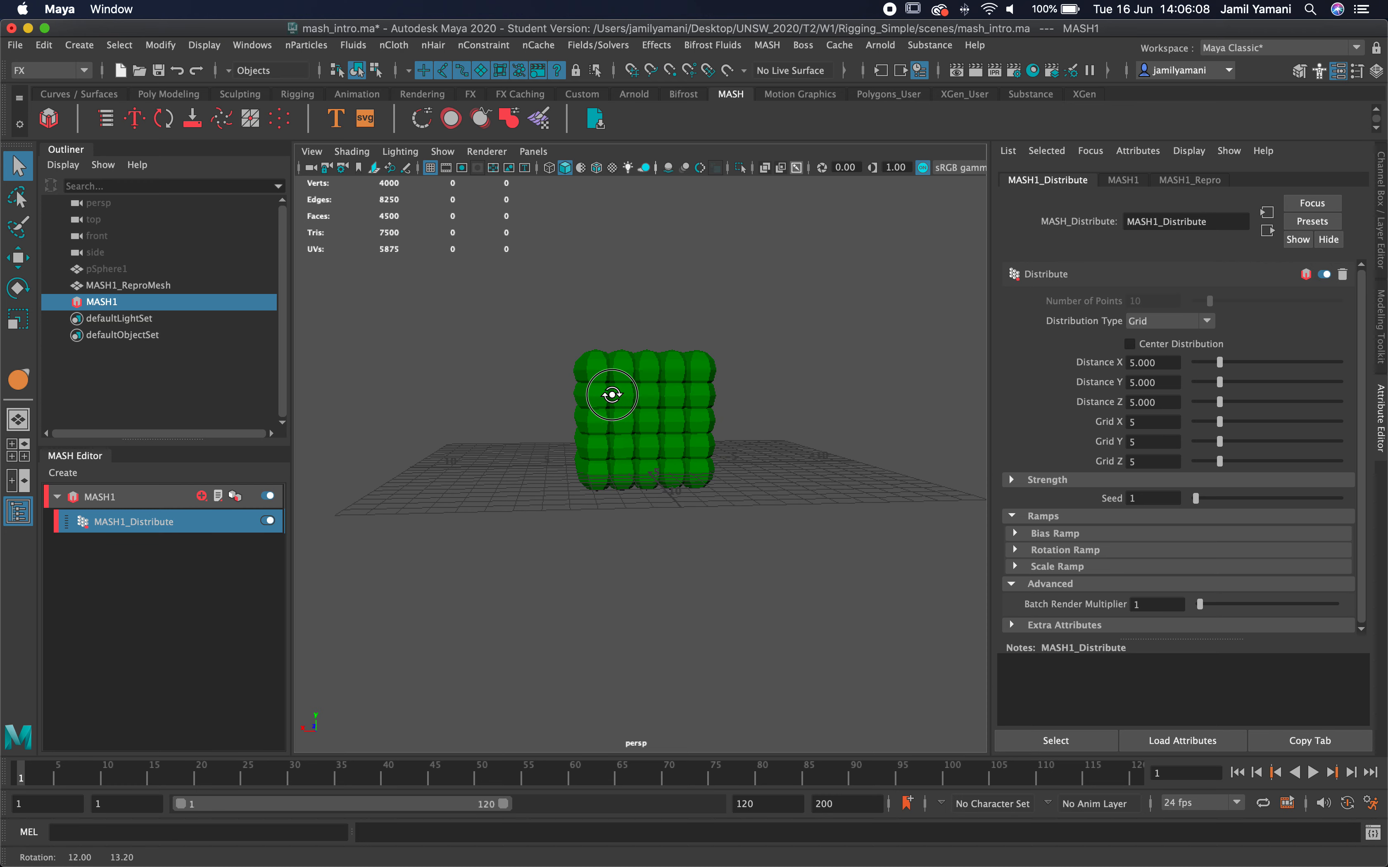
Add a Random node to the MASH1 network.
left_click(200, 495)
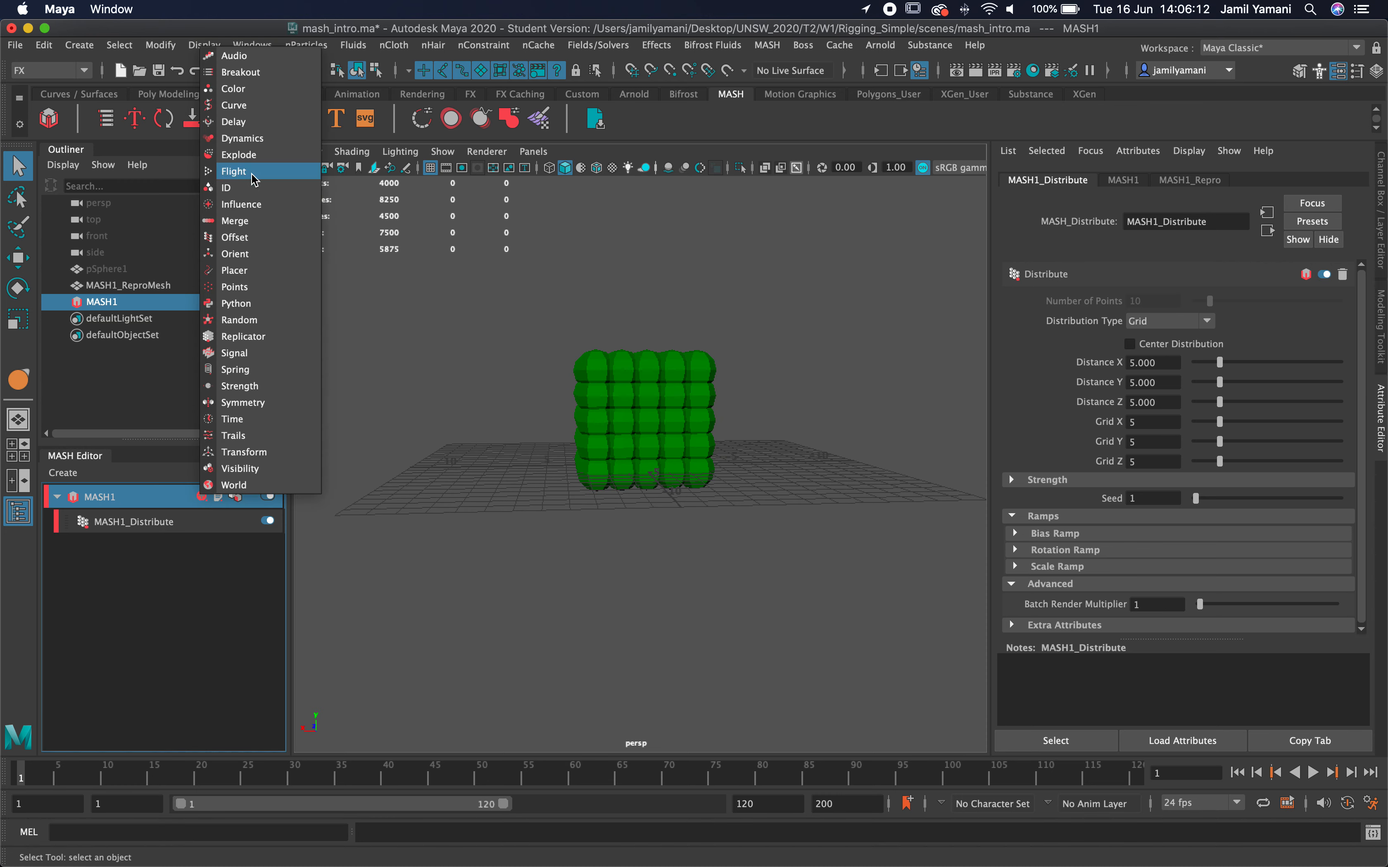
left_click(240, 320)
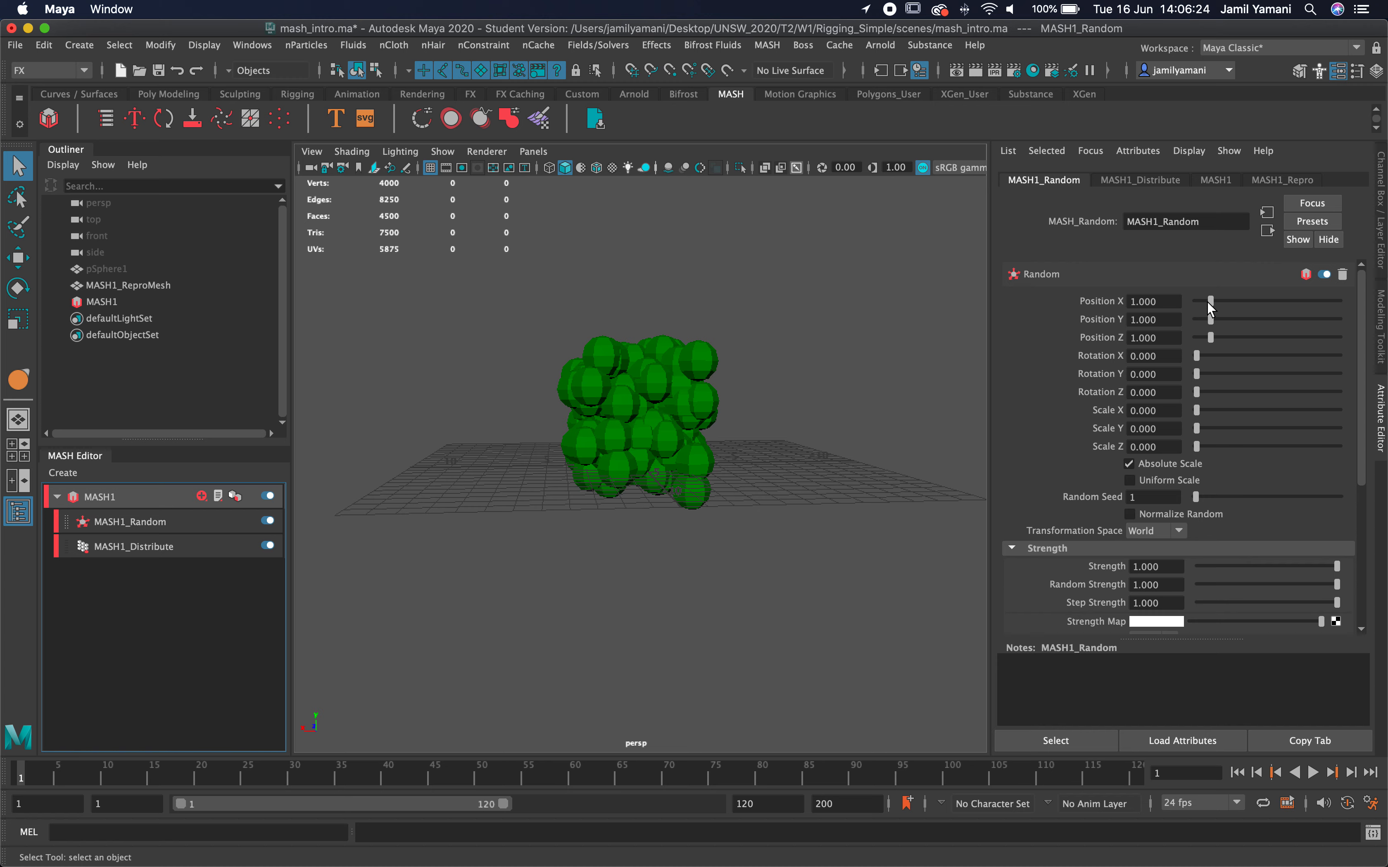
left_click_drag(741, 423, 610, 423, "alt")
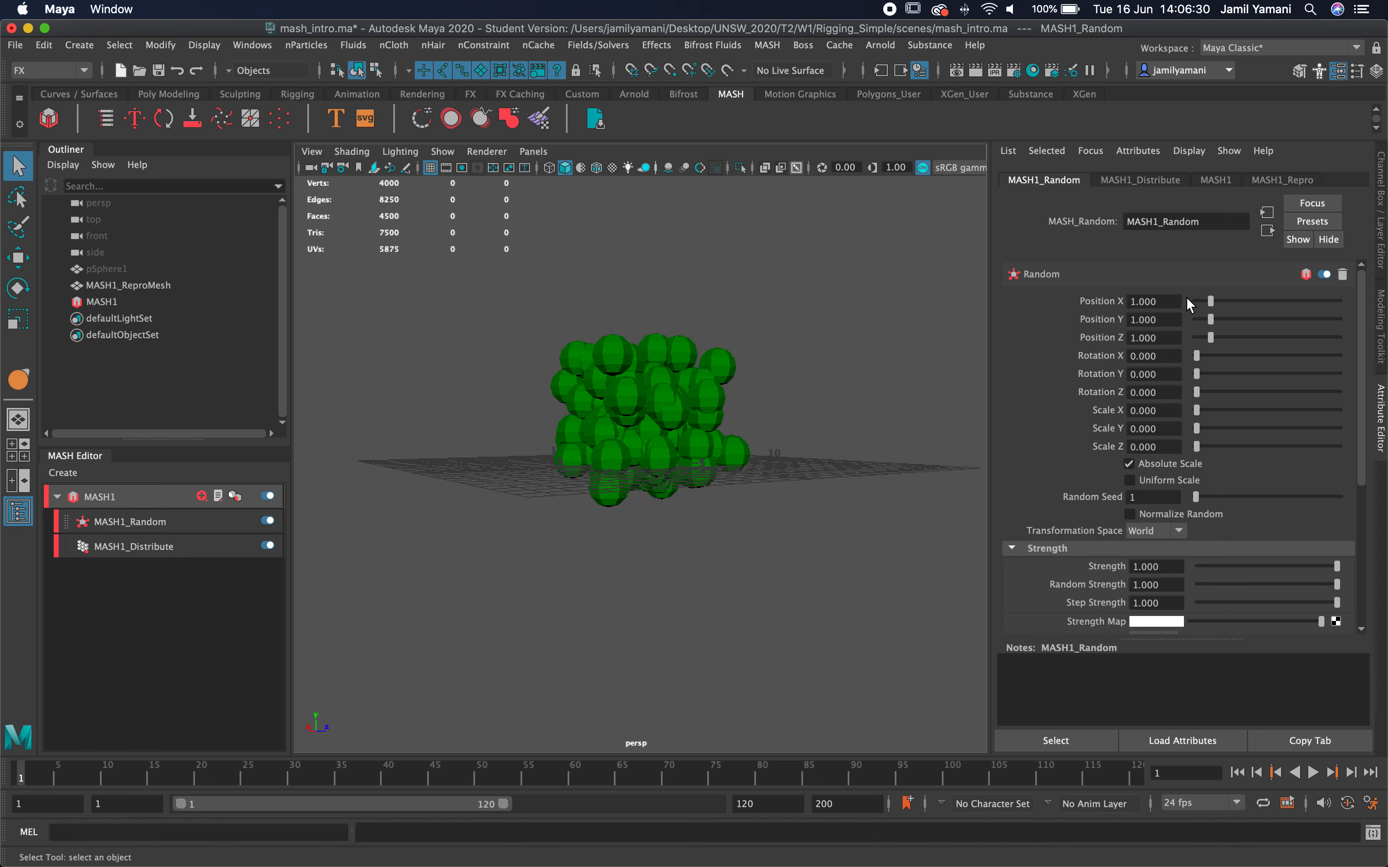
Set the Random node's Position X, Y and Z to about 2.0, 3.0 and 1.7, Rotation X to 40 and Rotation Z to about 44.2.
left_click_drag(1211, 301, 1221, 338)
left_click_drag(631, 379, 736, 387, "alt")
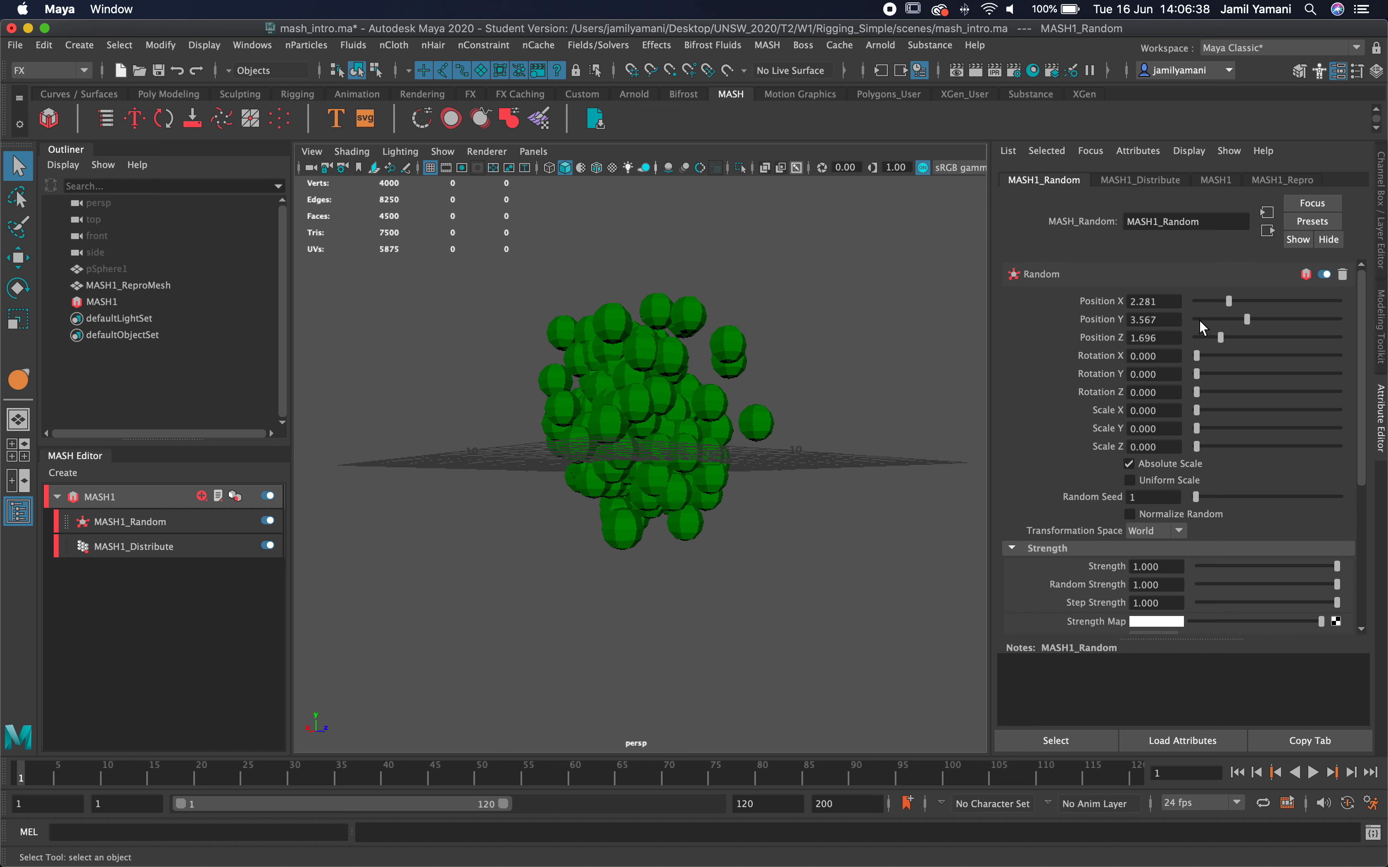
left_click_drag(1248, 319, 1225, 302)
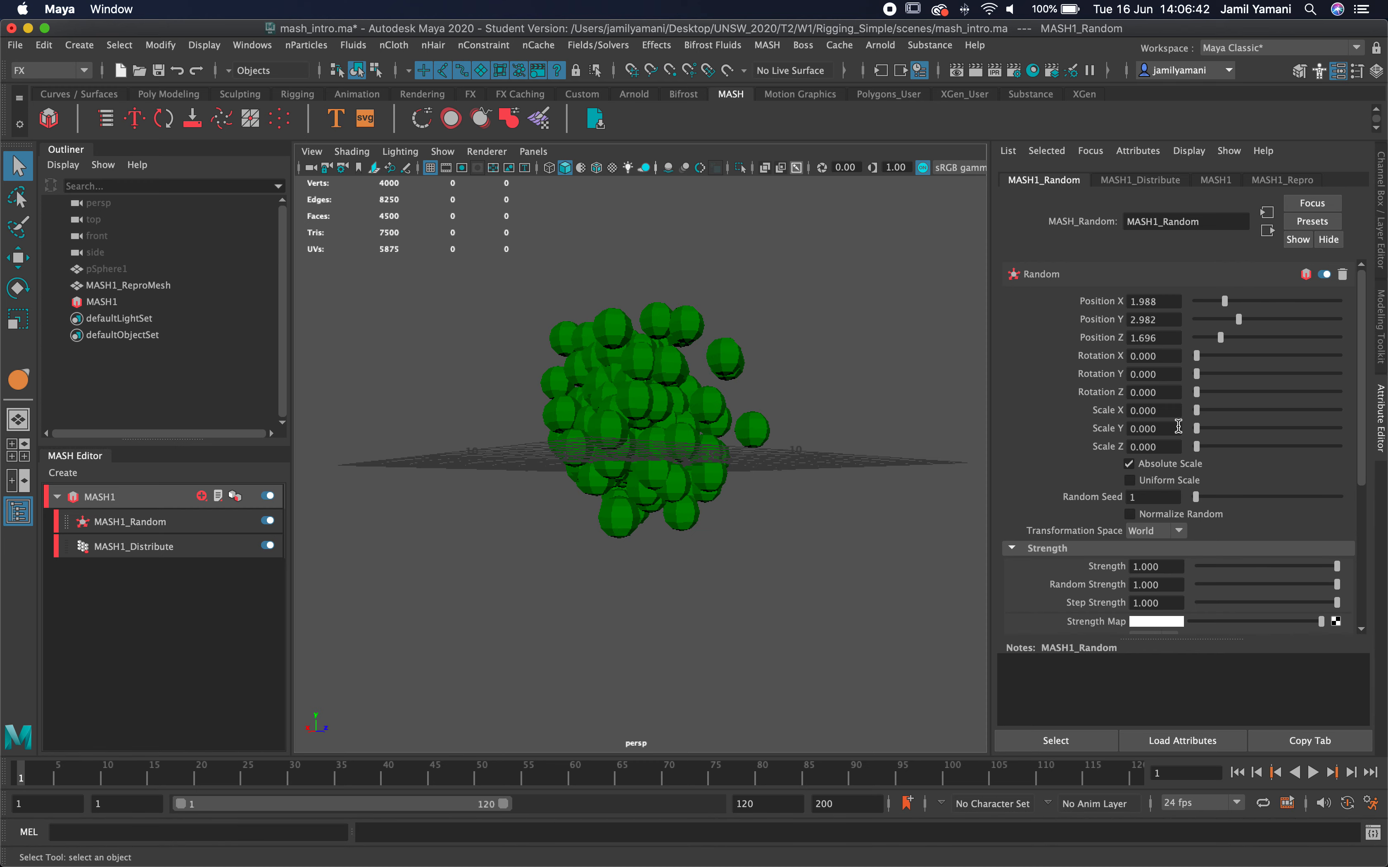
left_click_drag(1196, 356, 1231, 392)
left_click_drag(917, 343, 595, 429, "alt")
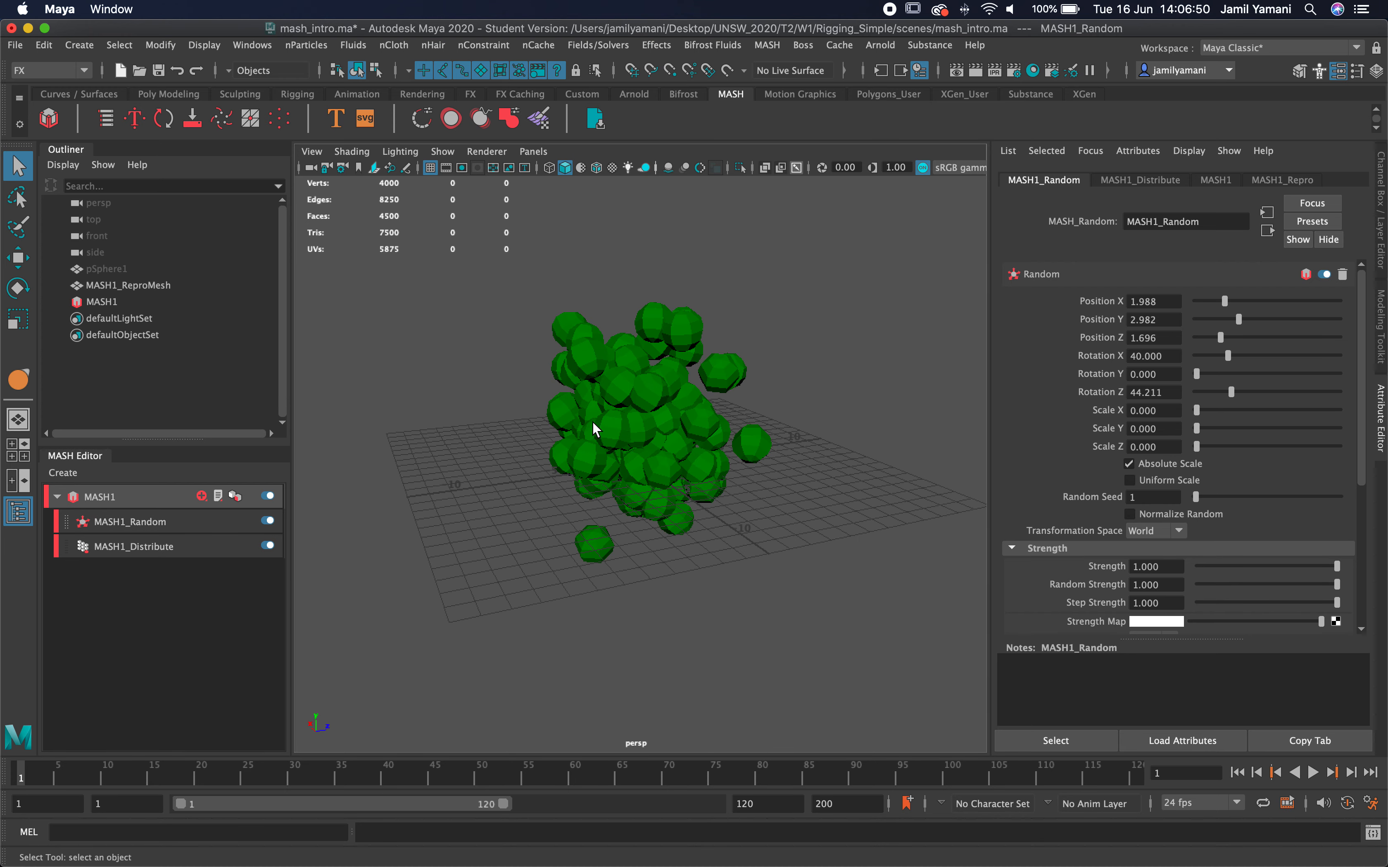
Try to move MASH1_ReproMesh about 8.2 along Y and about 19.1 along Z, undoing each move.
left_click(627, 388)
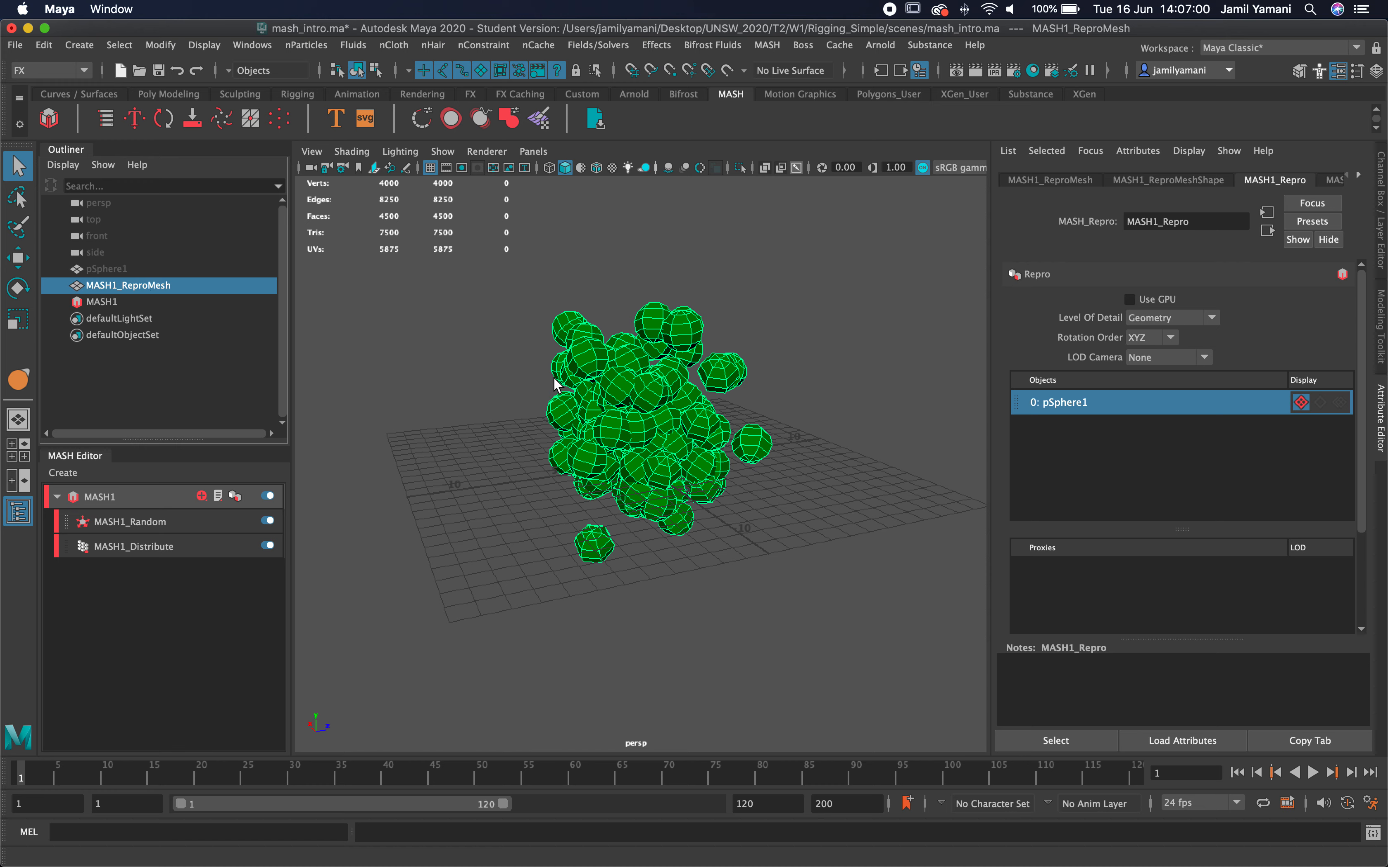
key("w")
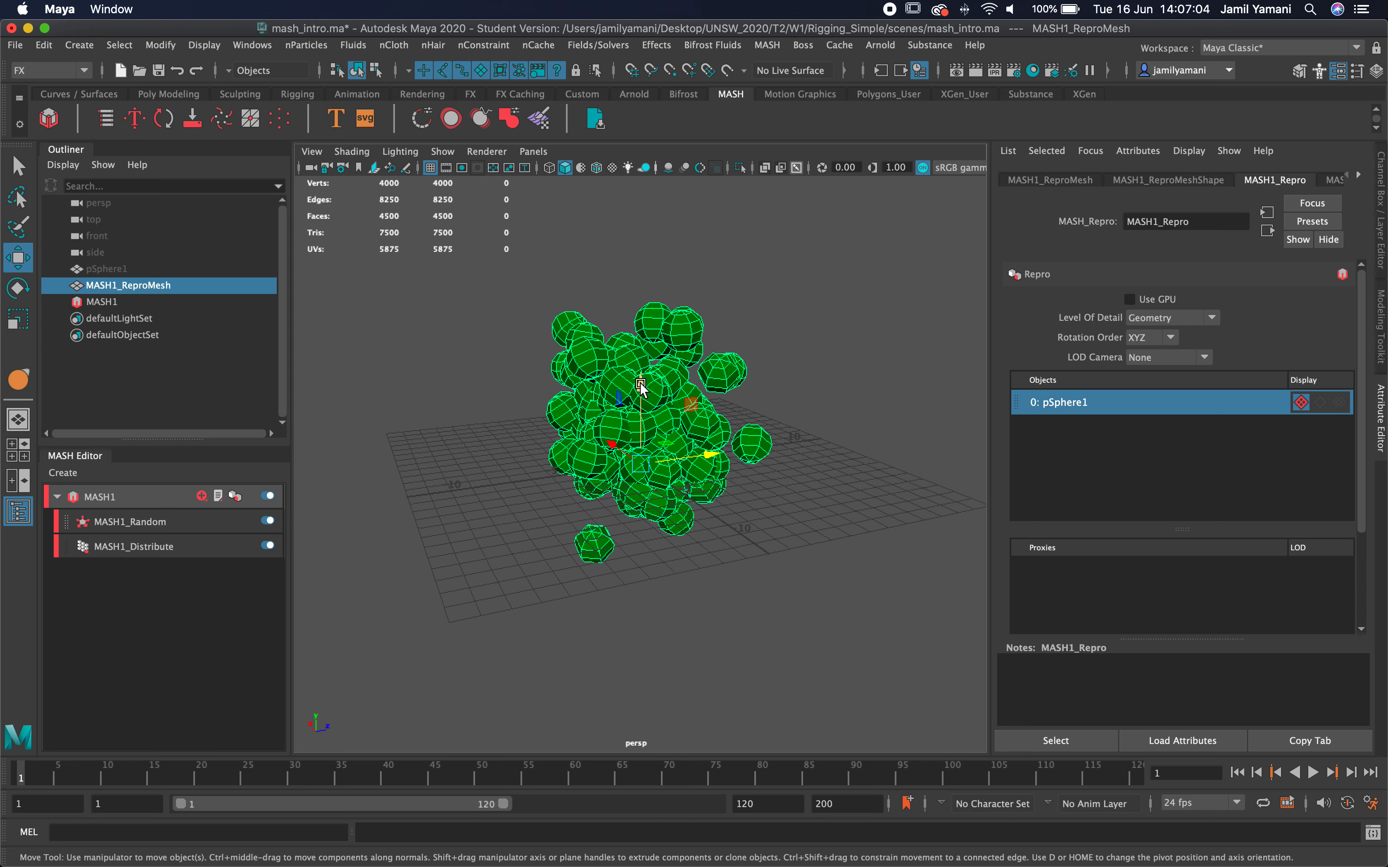
left_click_drag(641, 384, 613, 261)
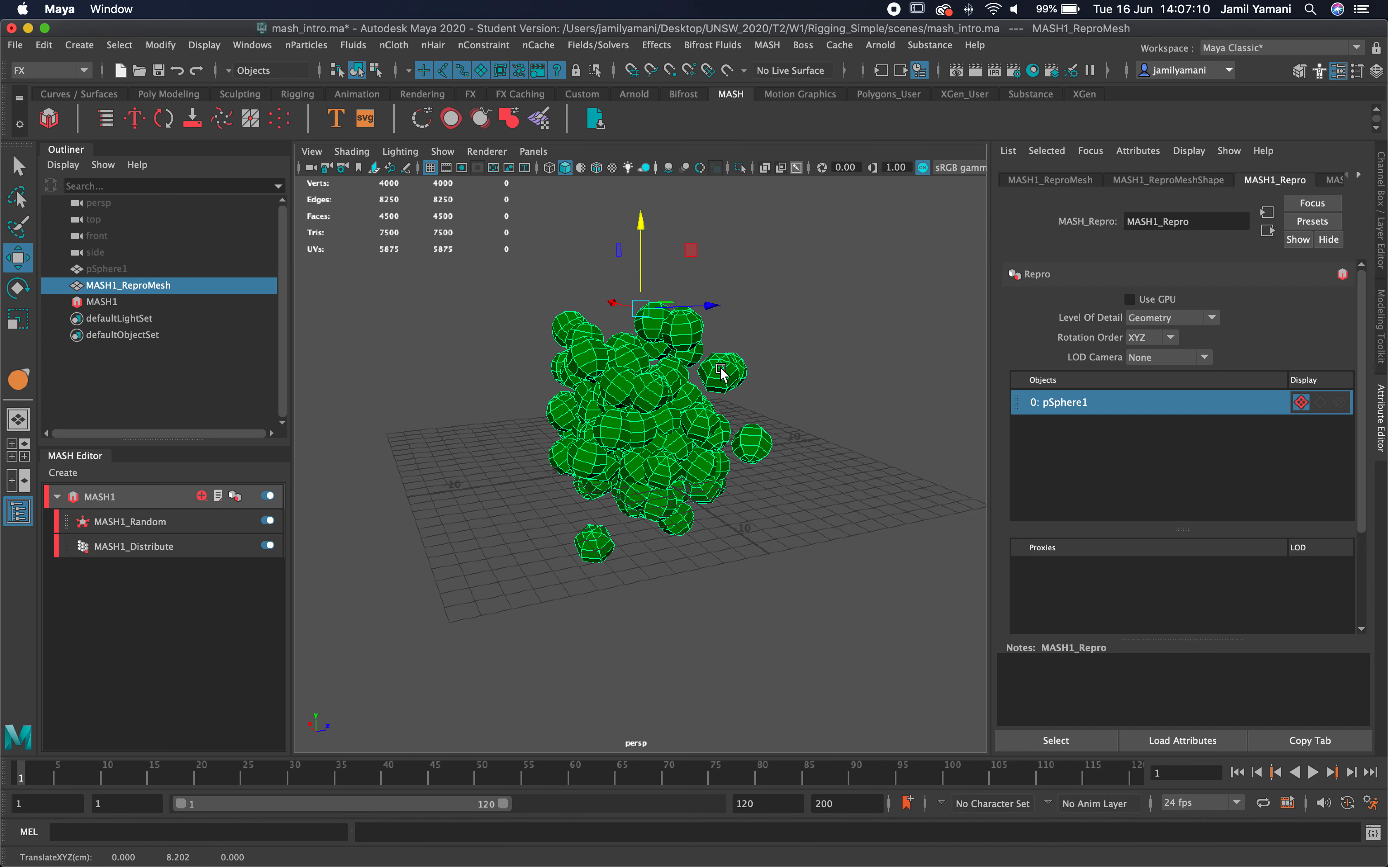
key("ctrl+z")
left_click_drag(710, 455, 939, 434)
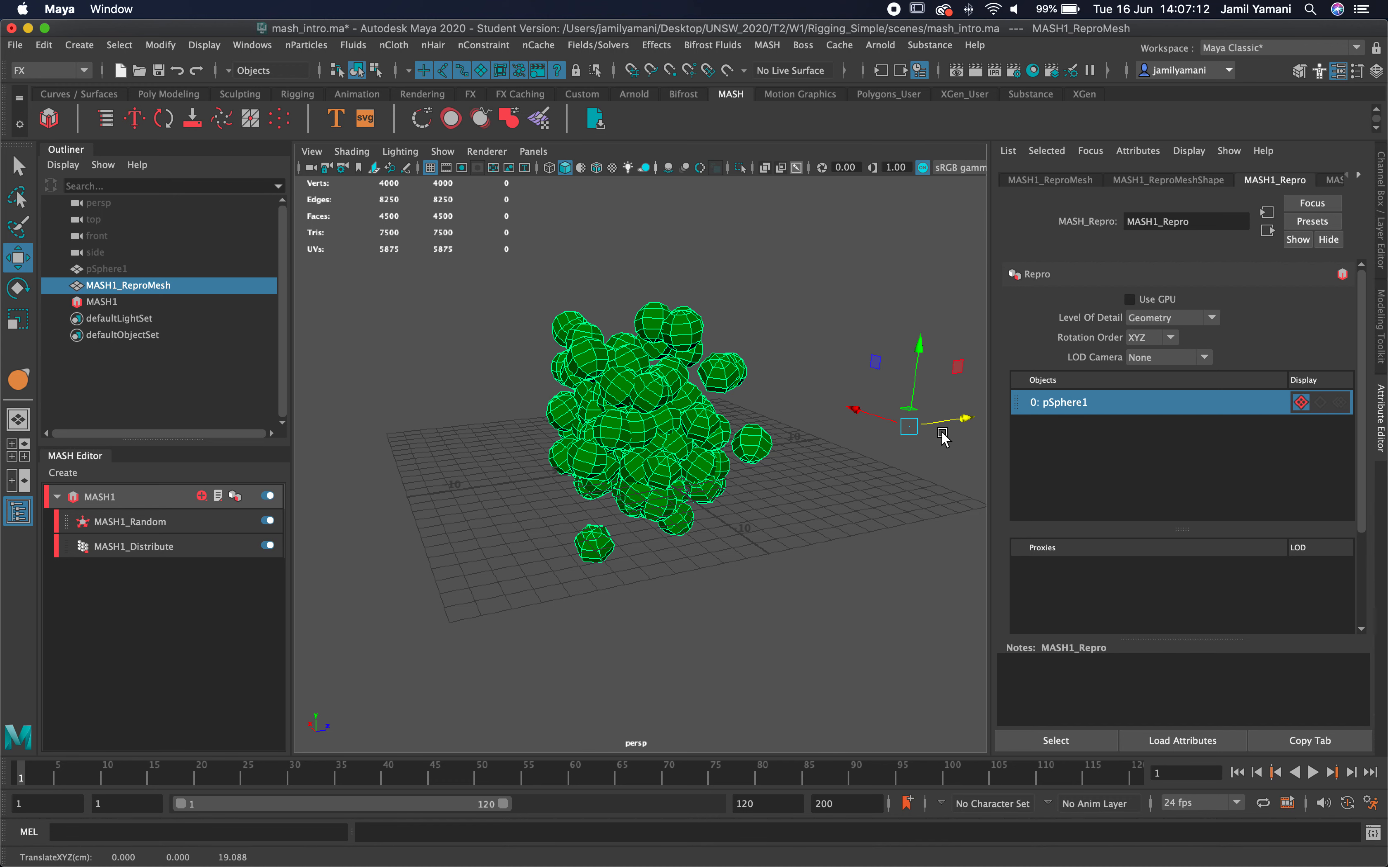
key("ctrl+z")
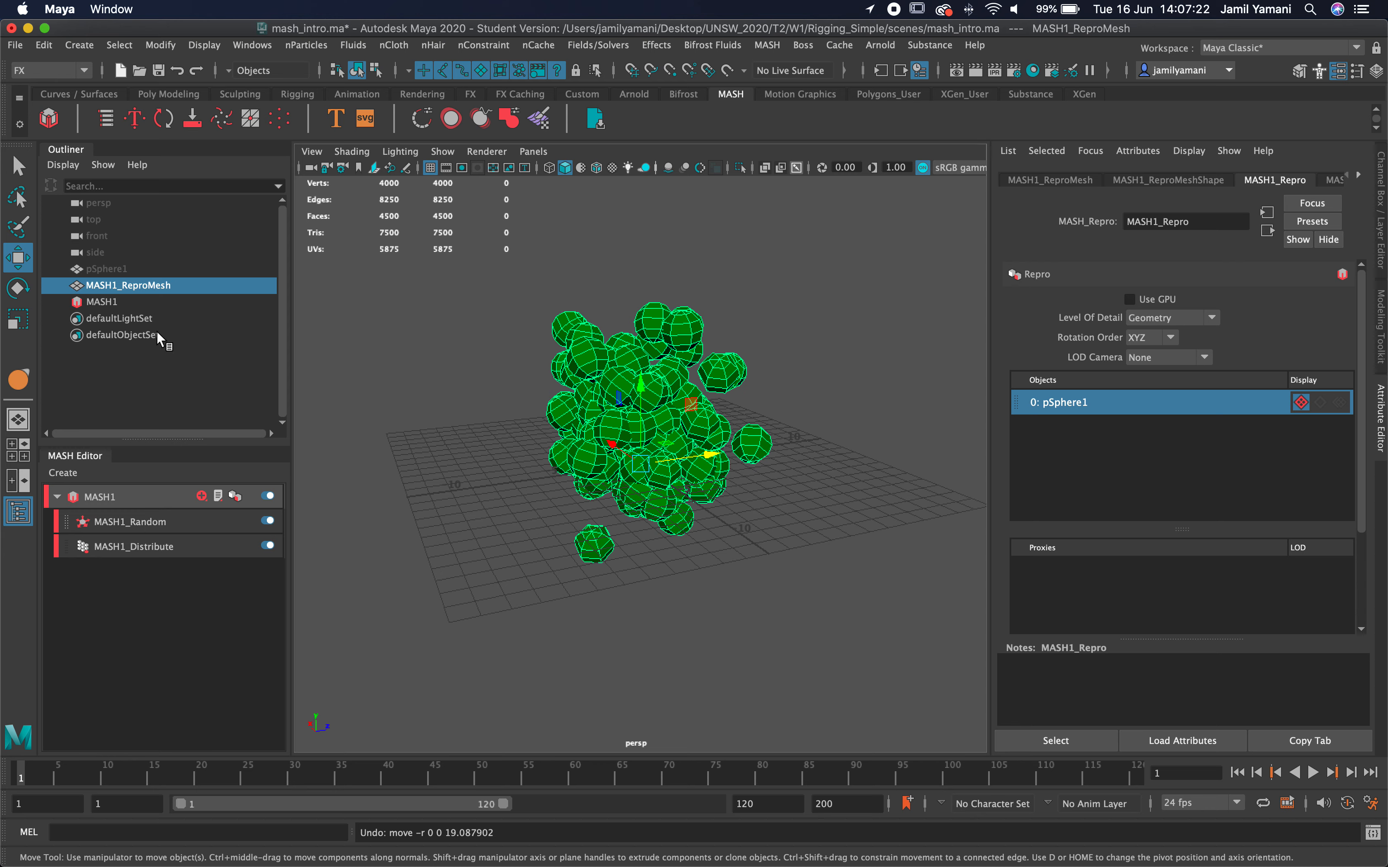
Add a Transform node to the MASH1 network.
left_click(204, 497)
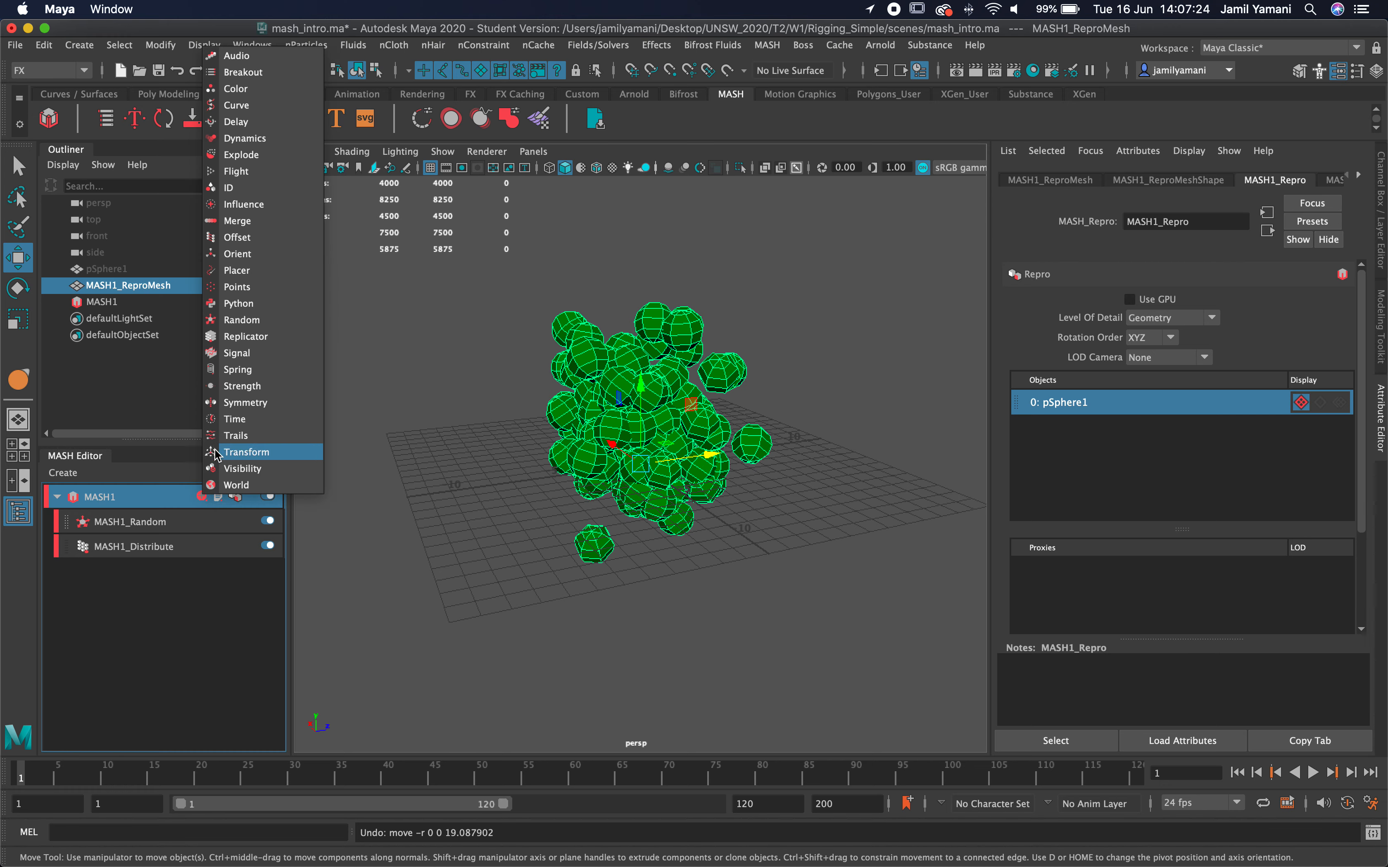
left_click(249, 457)
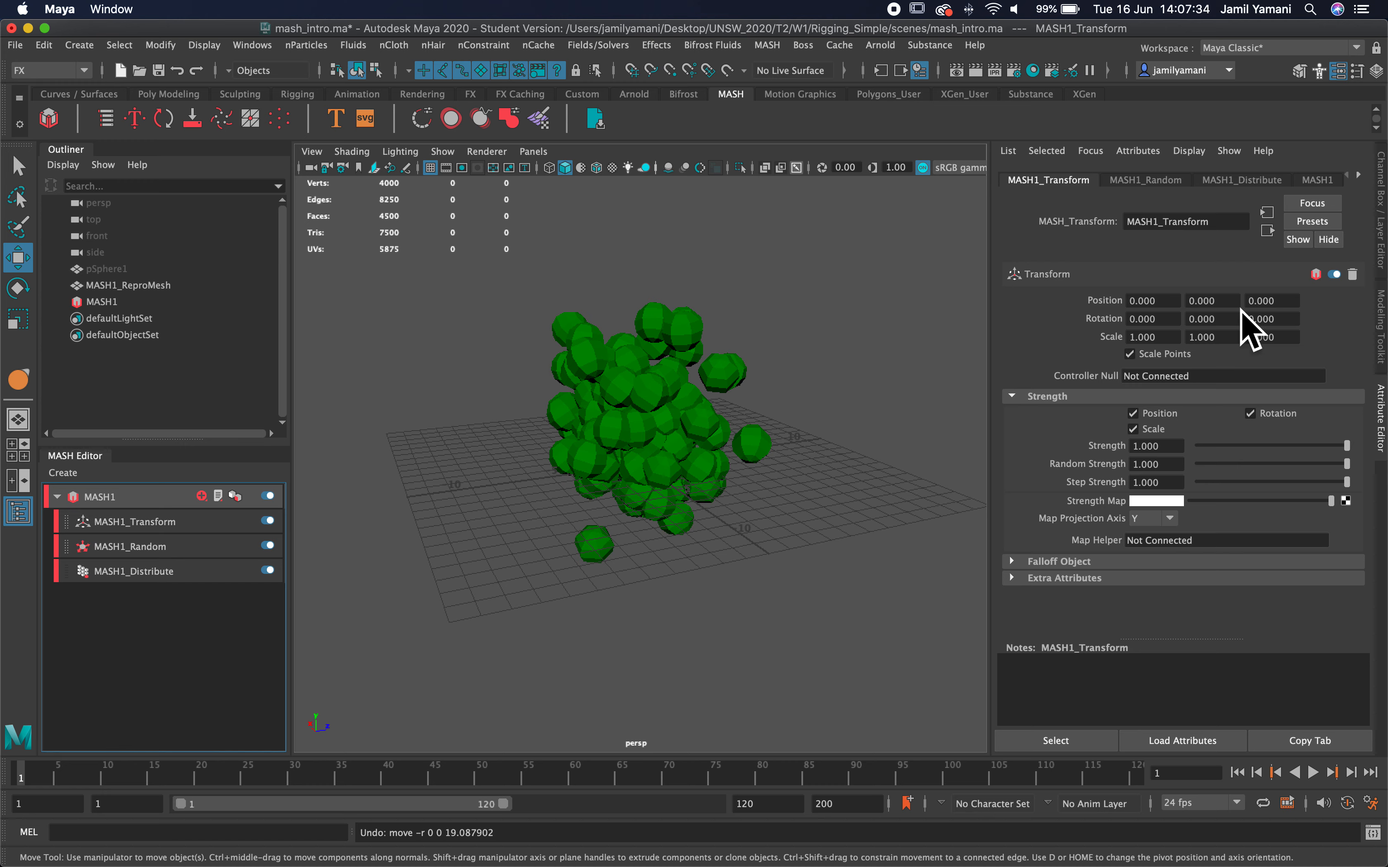
Try a Position Y of 10 on the MASH1_Transform node and undo the change.
left_click(1223, 301)
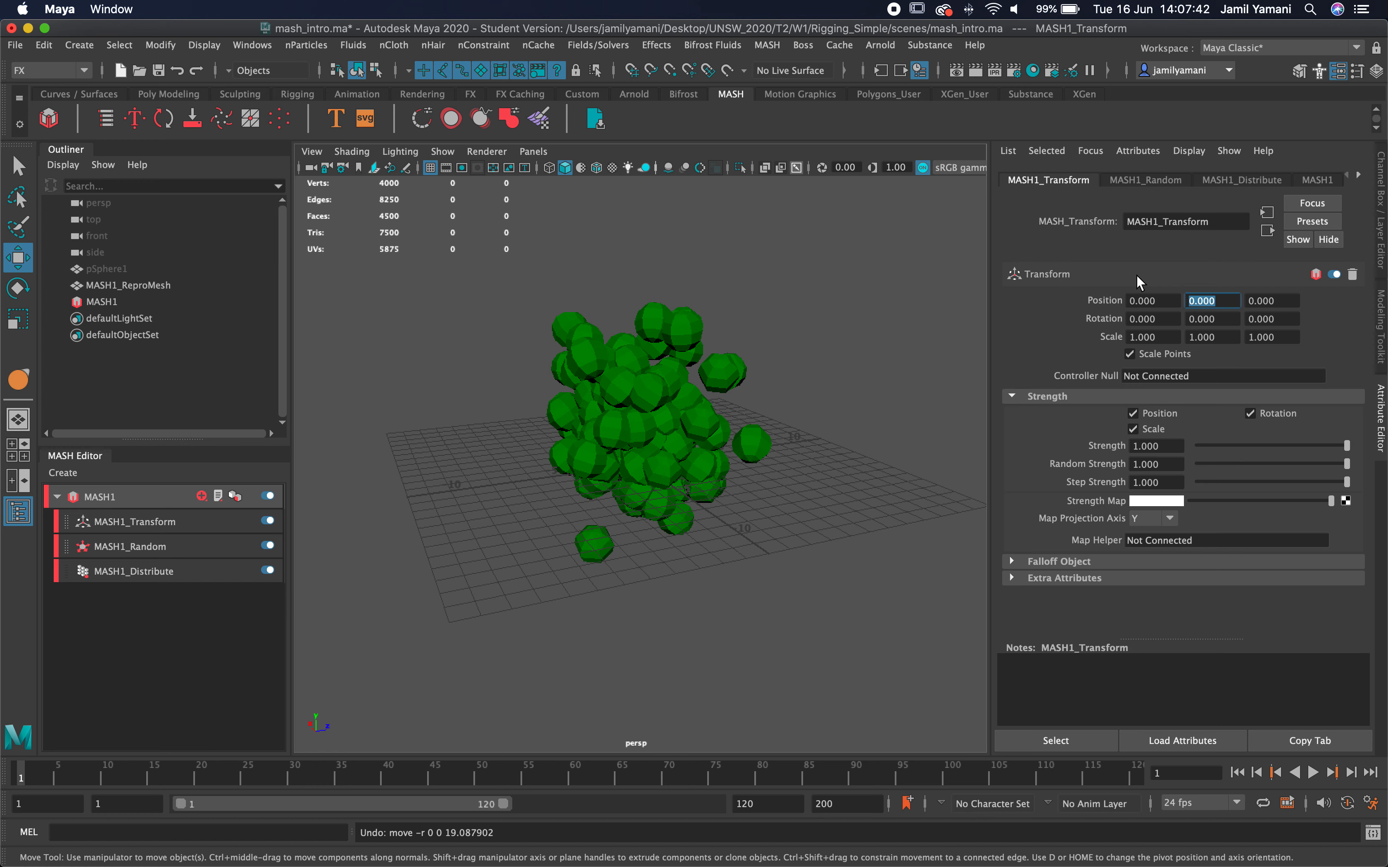
type("10")
key("Return")
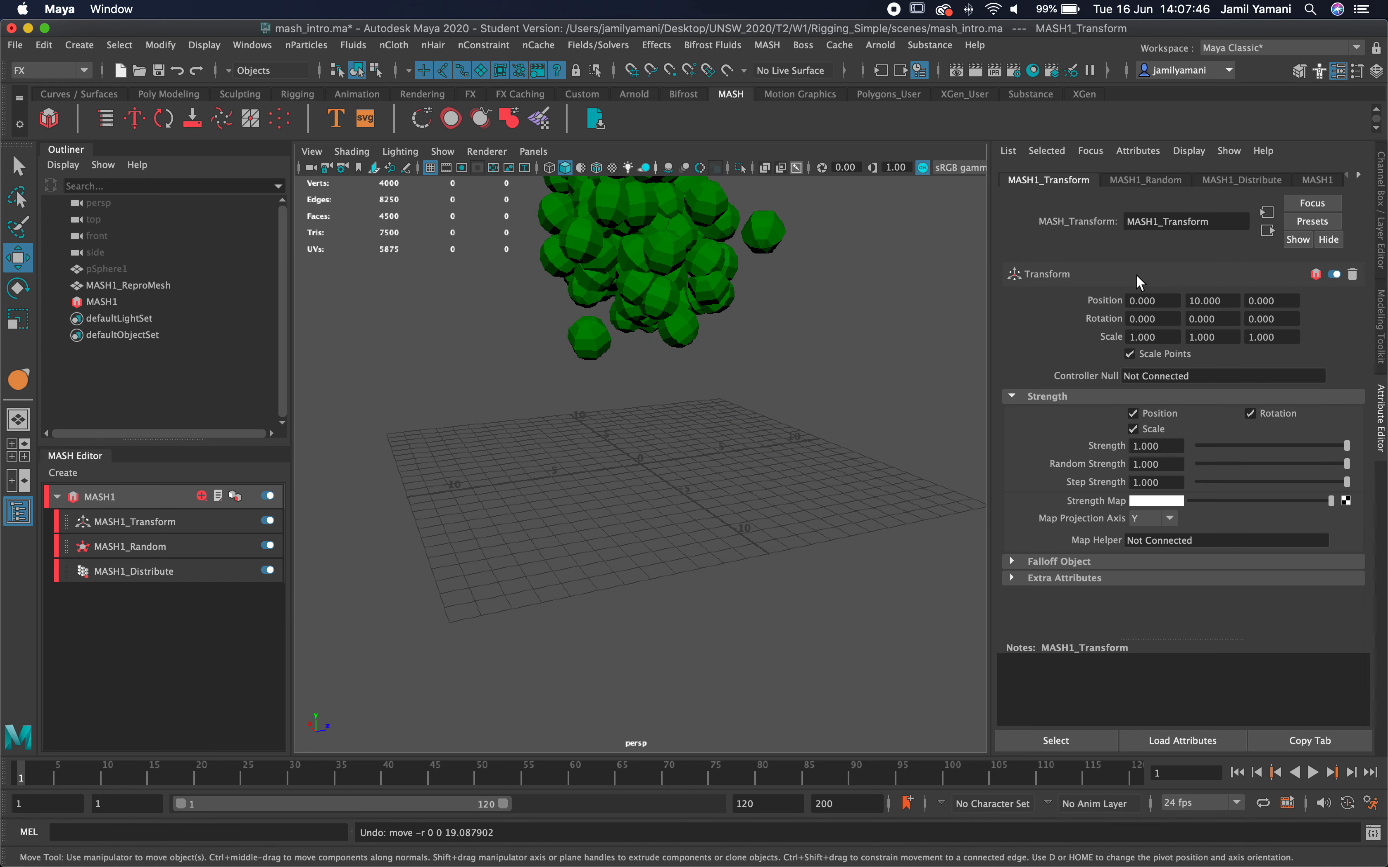
key("super+z")
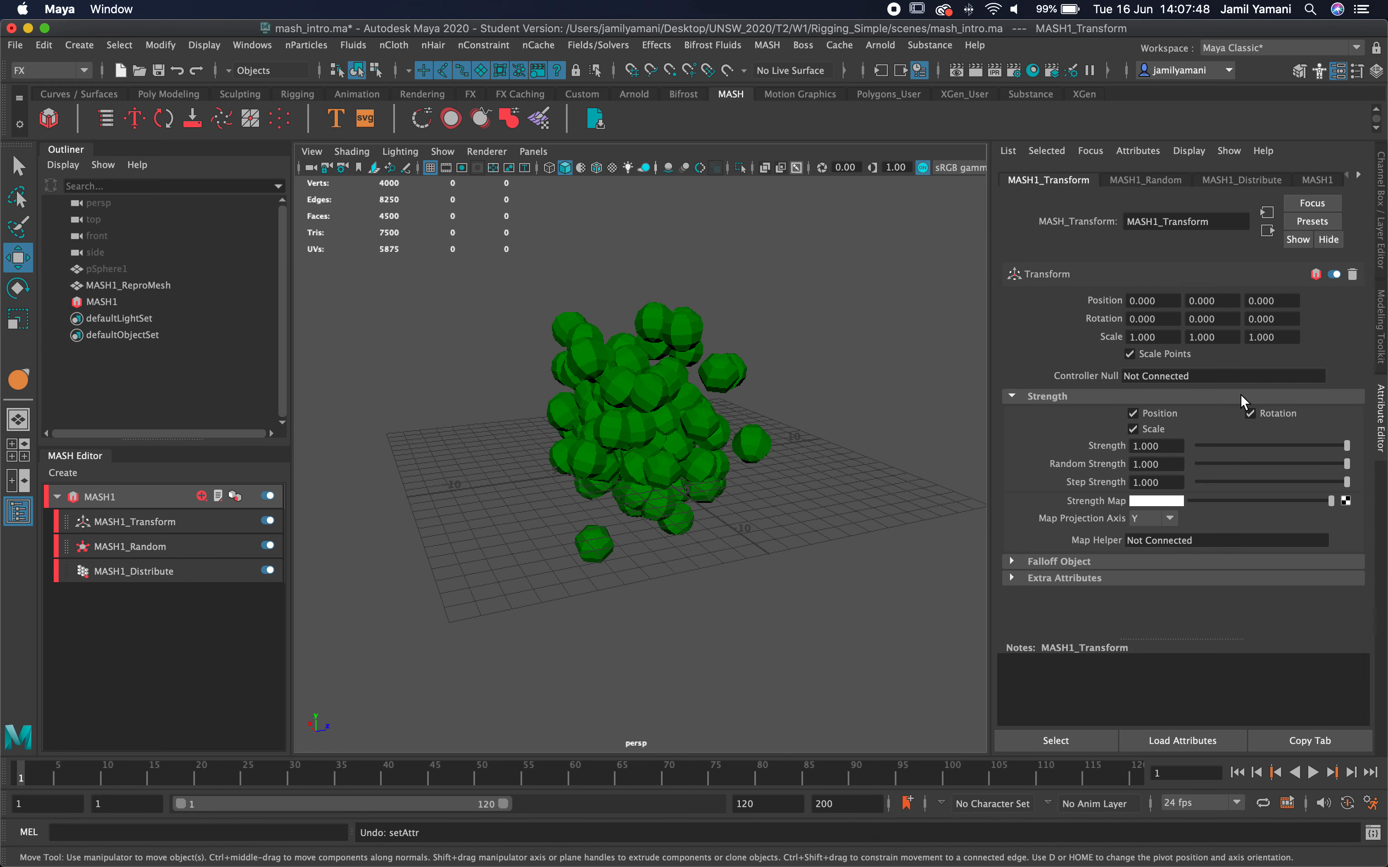
Create a controller null for the MASH1_Transform node and raise it about 6.2 along Y.
right_click(1197, 374)
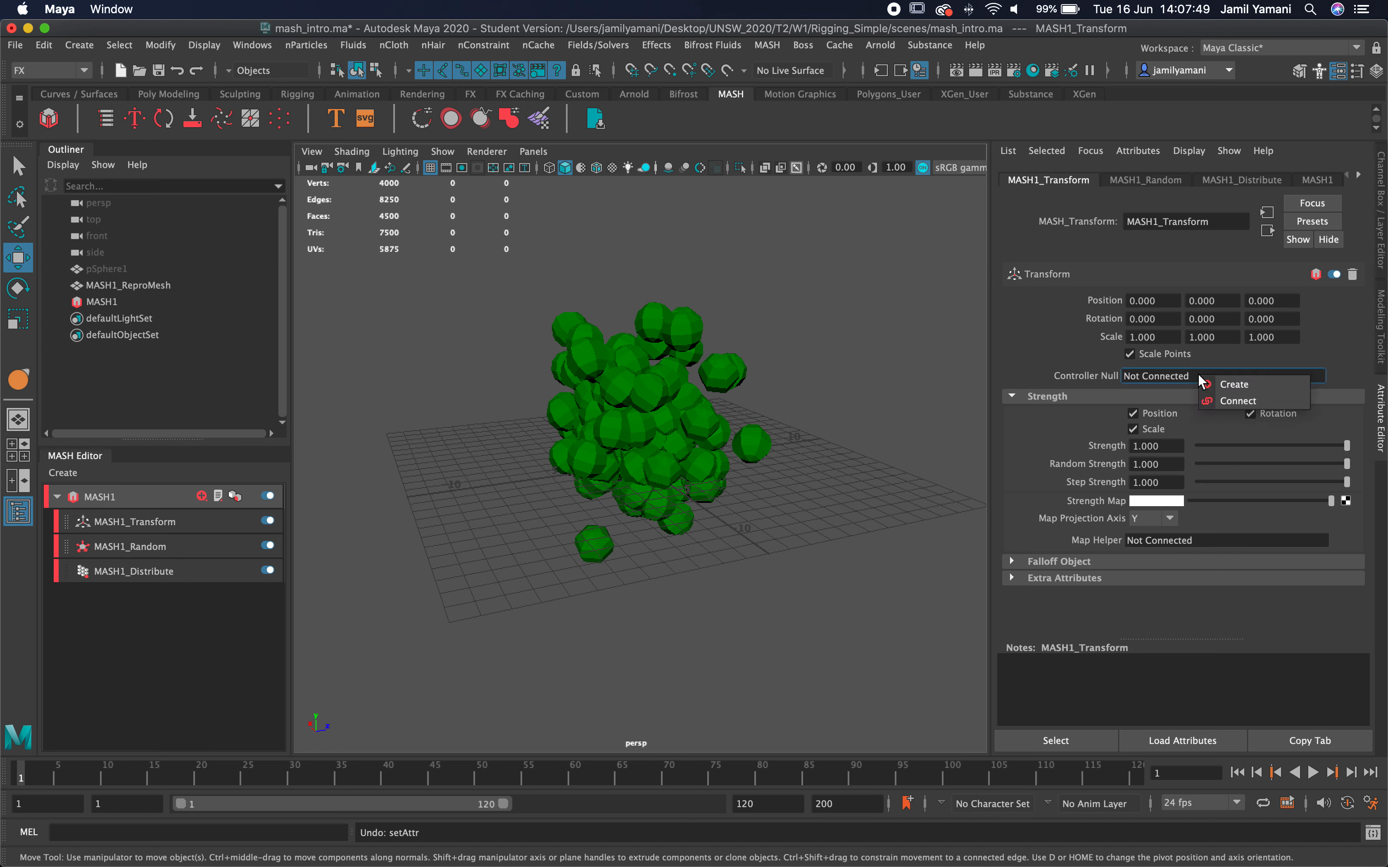
left_click(1236, 385)
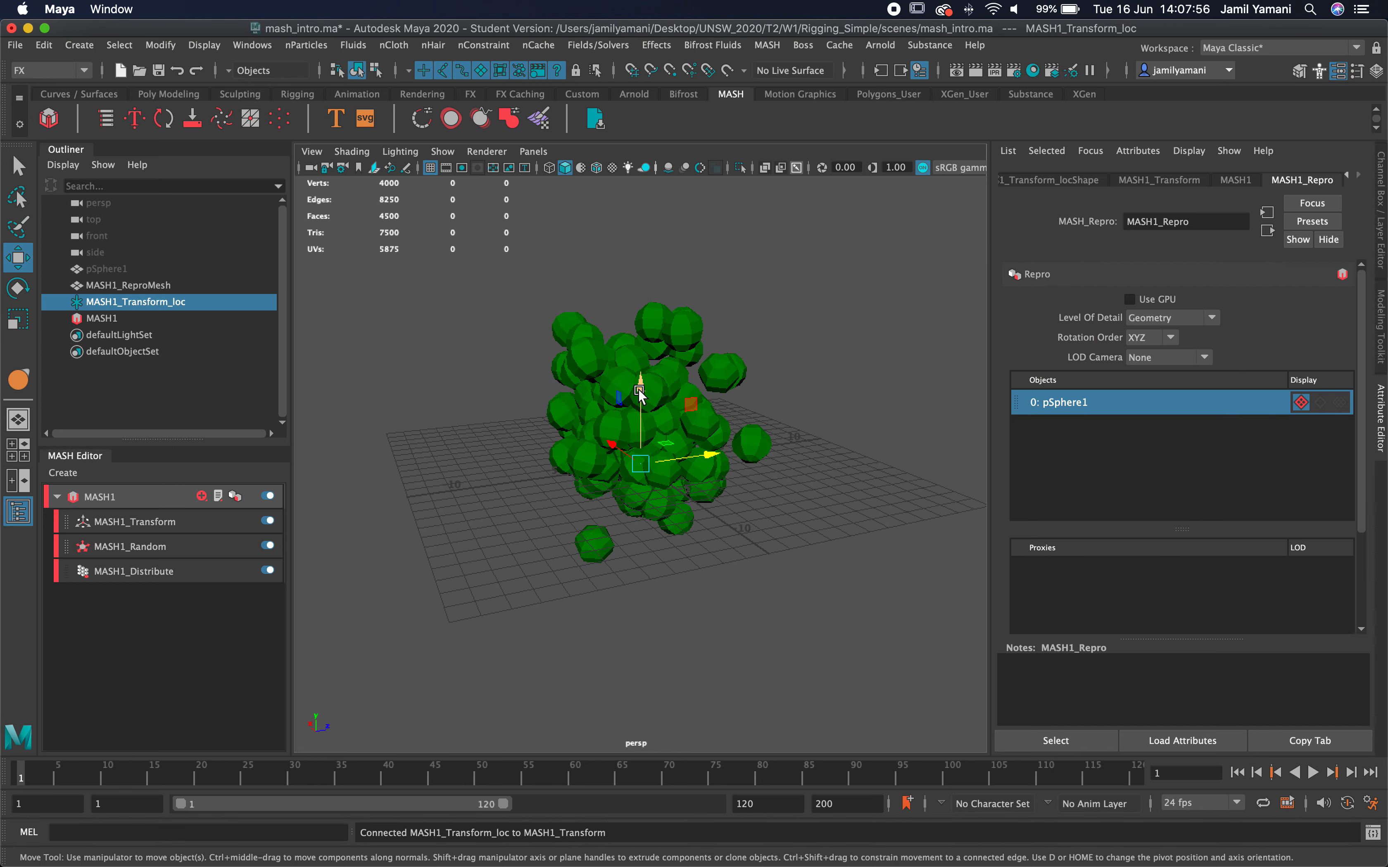
left_click_drag(640, 404, 554, 269)
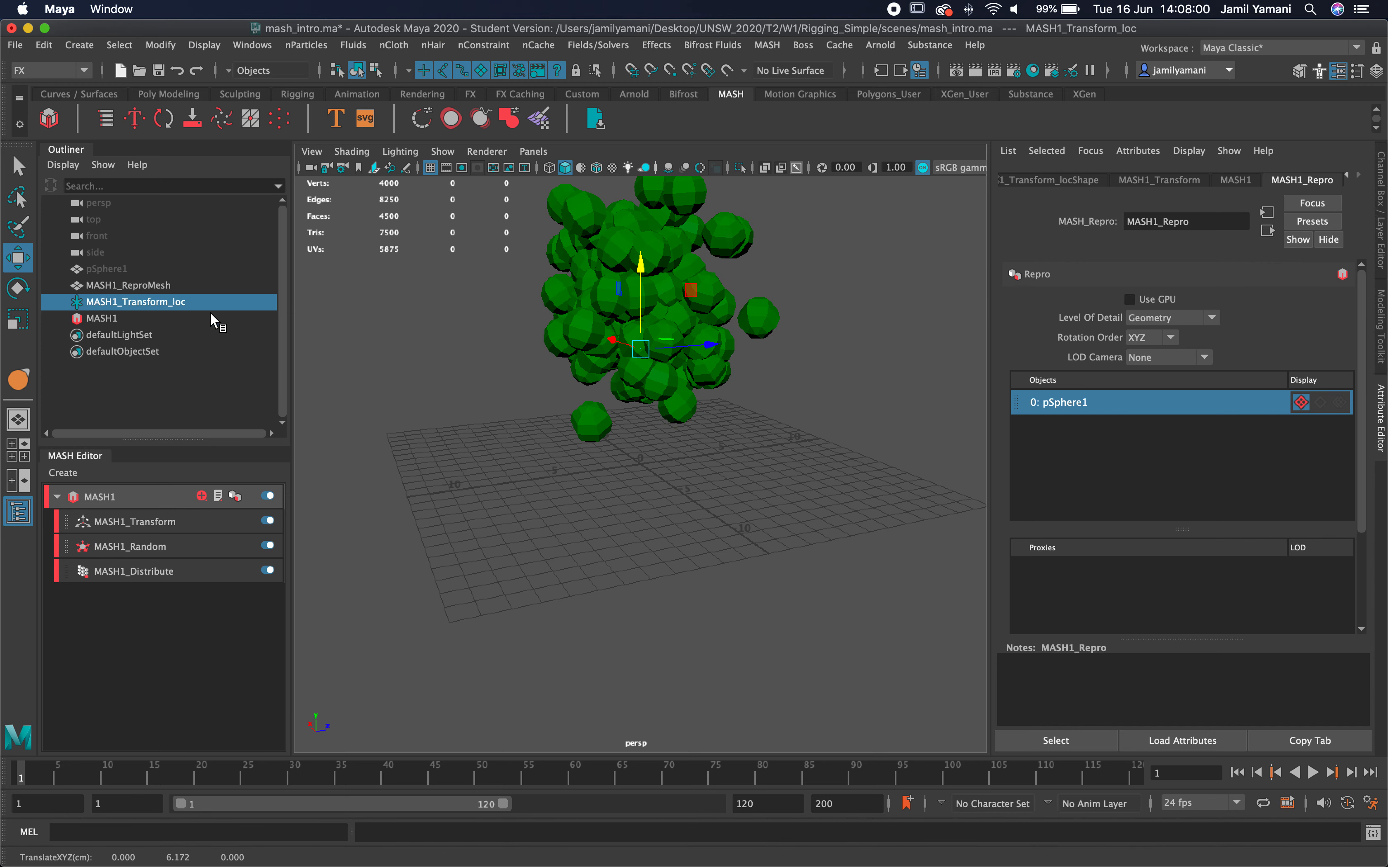
Reposition the whole sphere cluster by moving the MASH1_Transform_loc controller along Z.
scroll(632, 416, "down", 10)
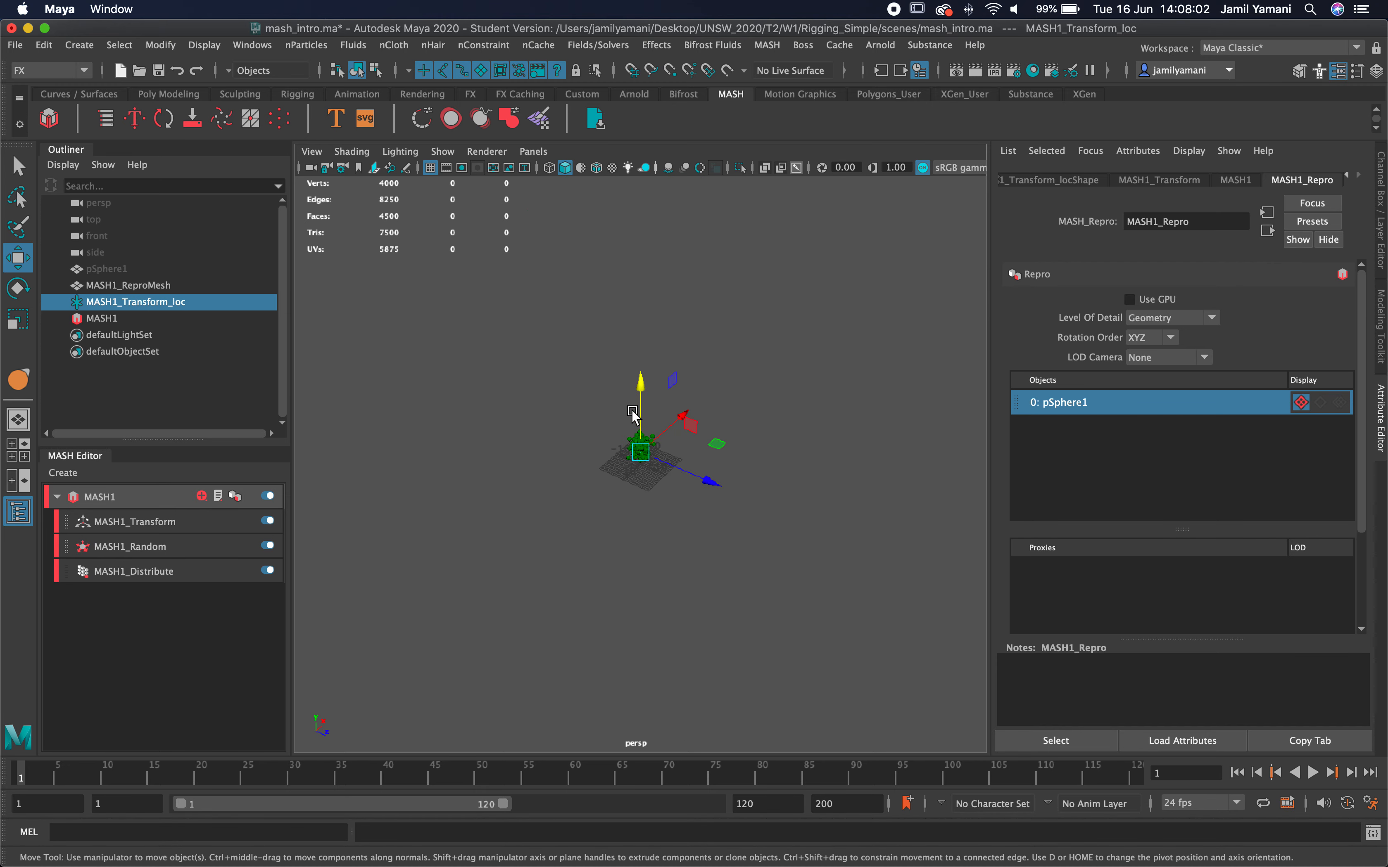
scroll(632, 416, "up", 10)
key("f")
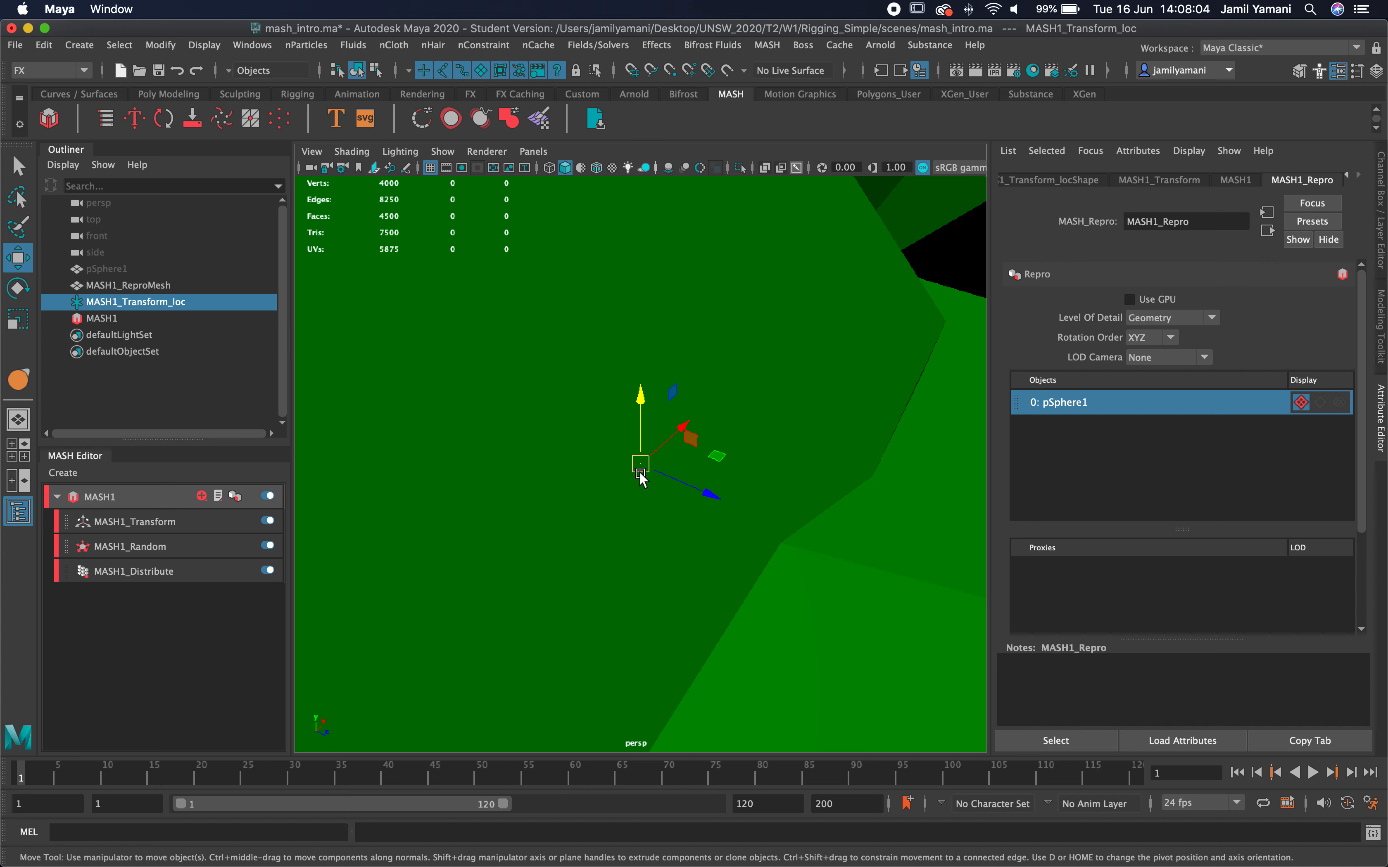
scroll(641, 468, "down", 10)
scroll(648, 467, "up", 3)
scroll(651, 464, "down", 3)
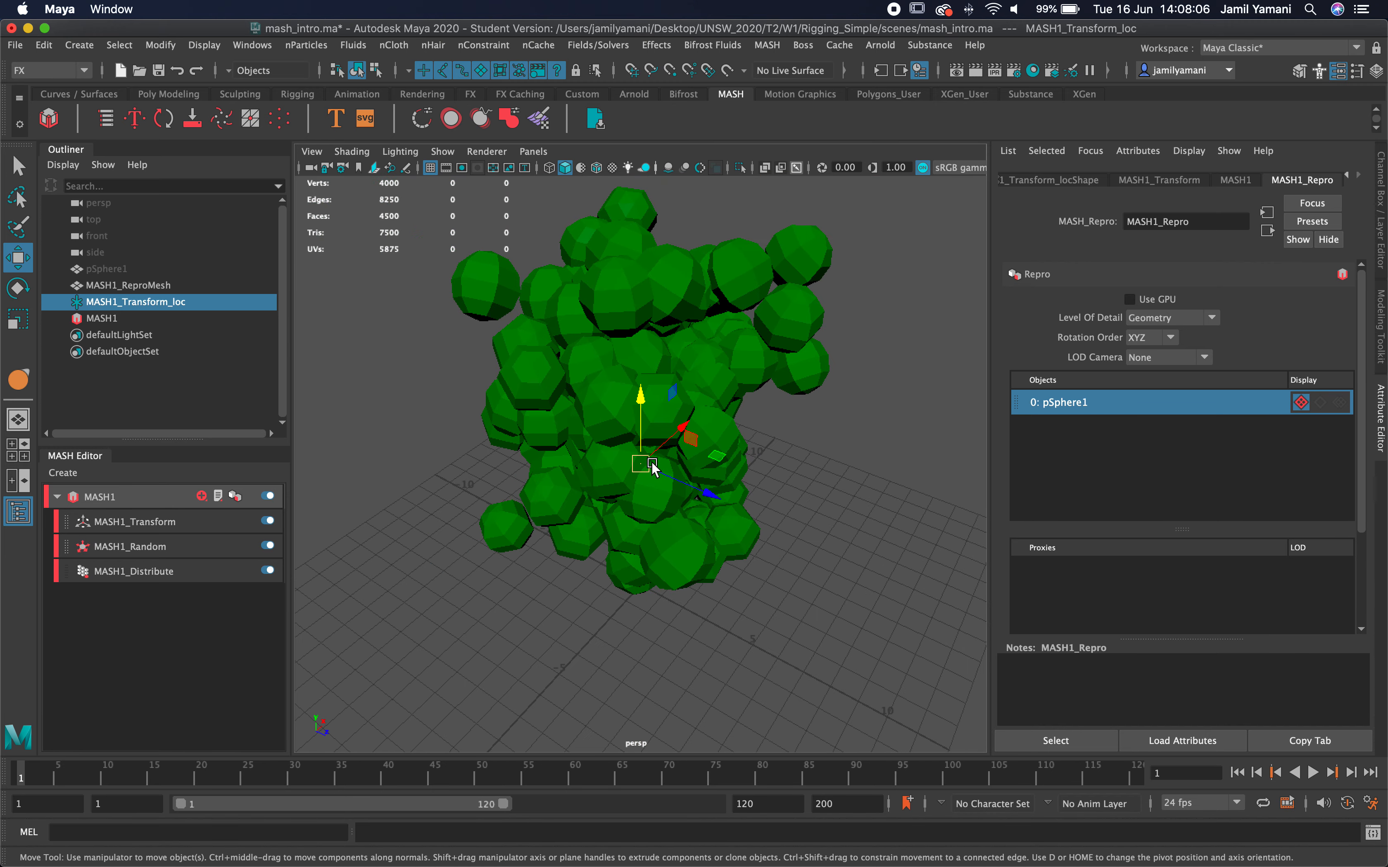
left_click_drag(650, 465, 641, 329, "alt")
left_click_drag(675, 408, 798, 483)
scroll(746, 458, "down", 8)
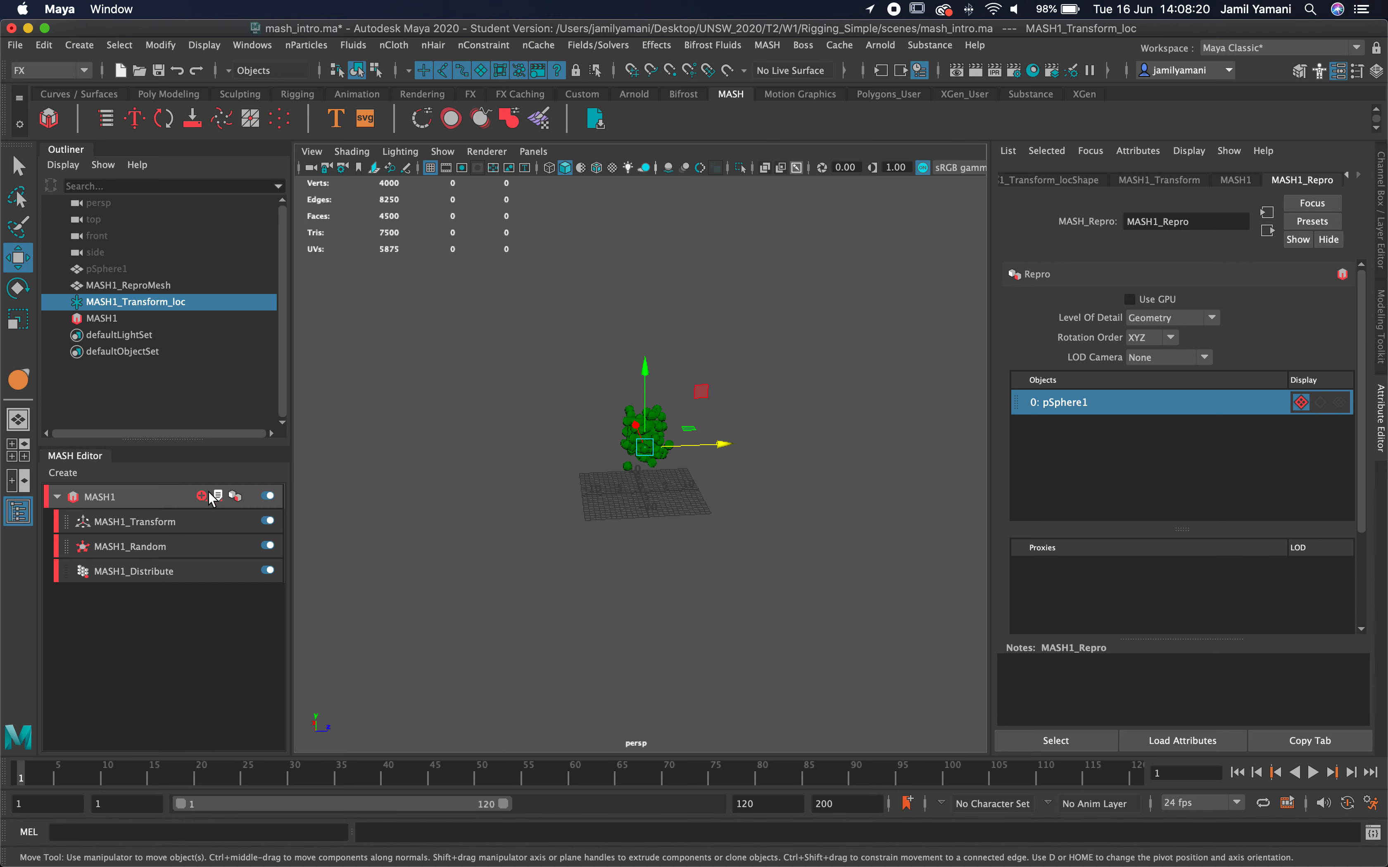
Add a Signal node to the MASH1 network.
left_click(699, 514)
scroll(699, 514, "up", 5)
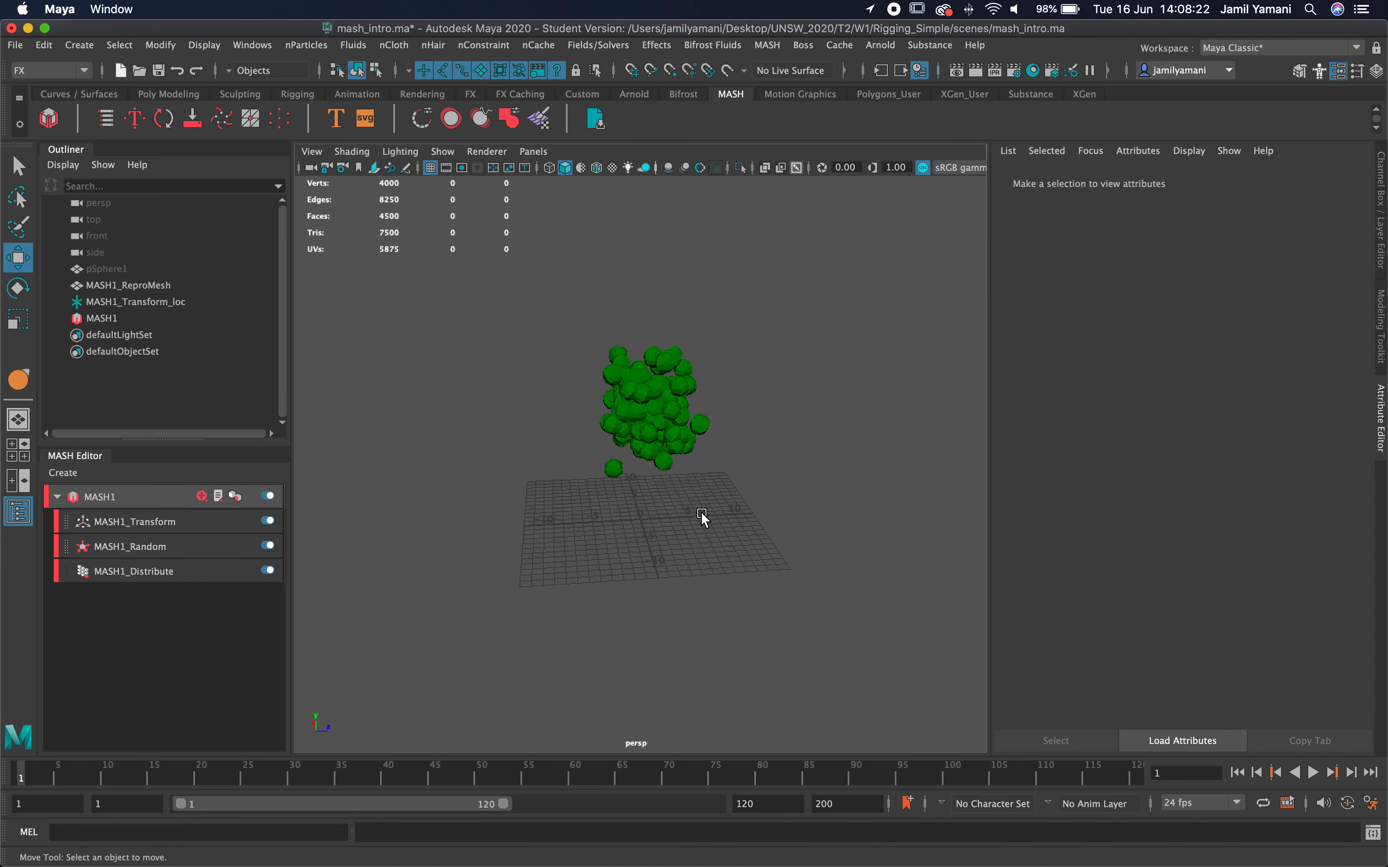
left_click_drag(702, 510, 514, 481, "alt")
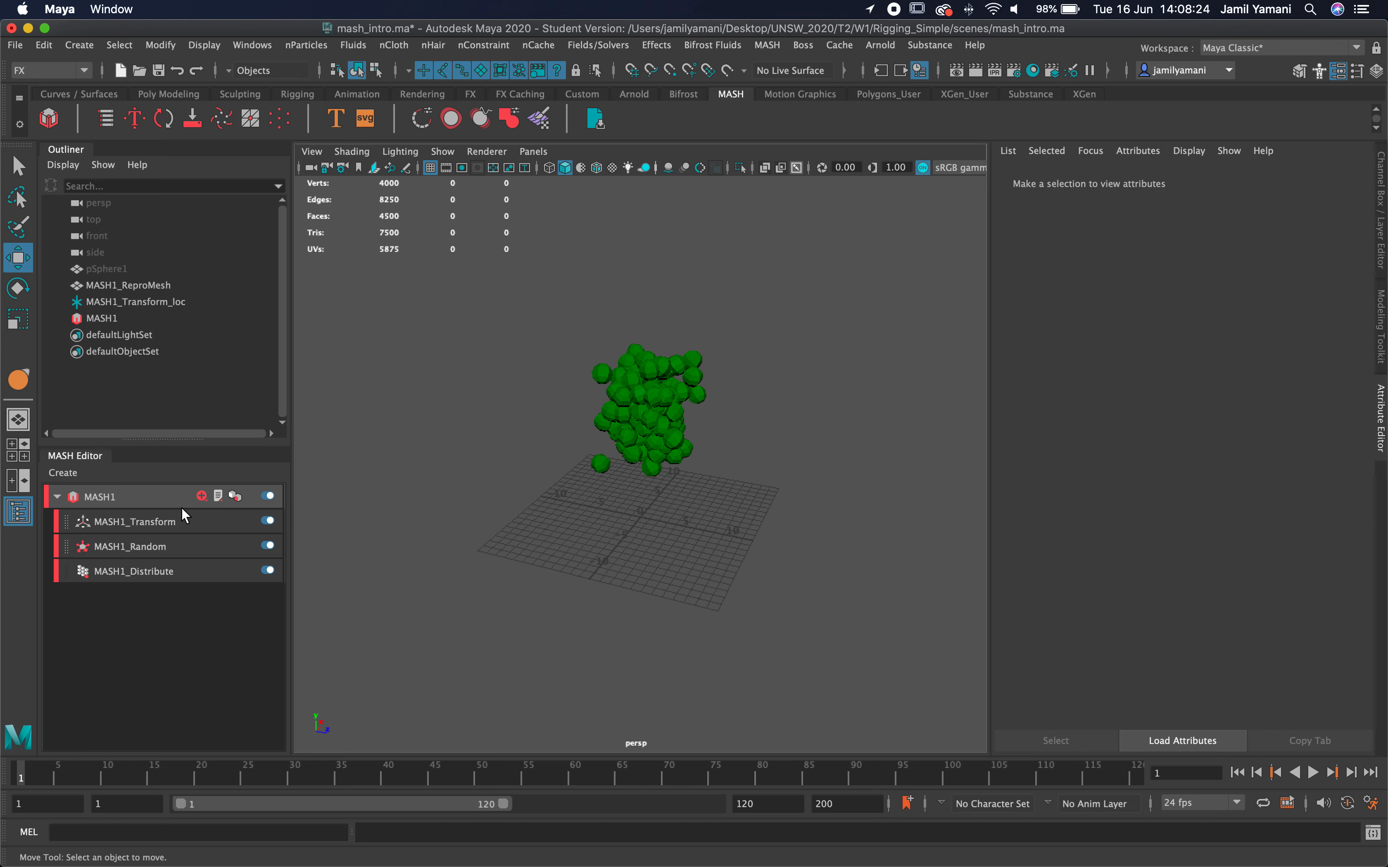
left_click(202, 500)
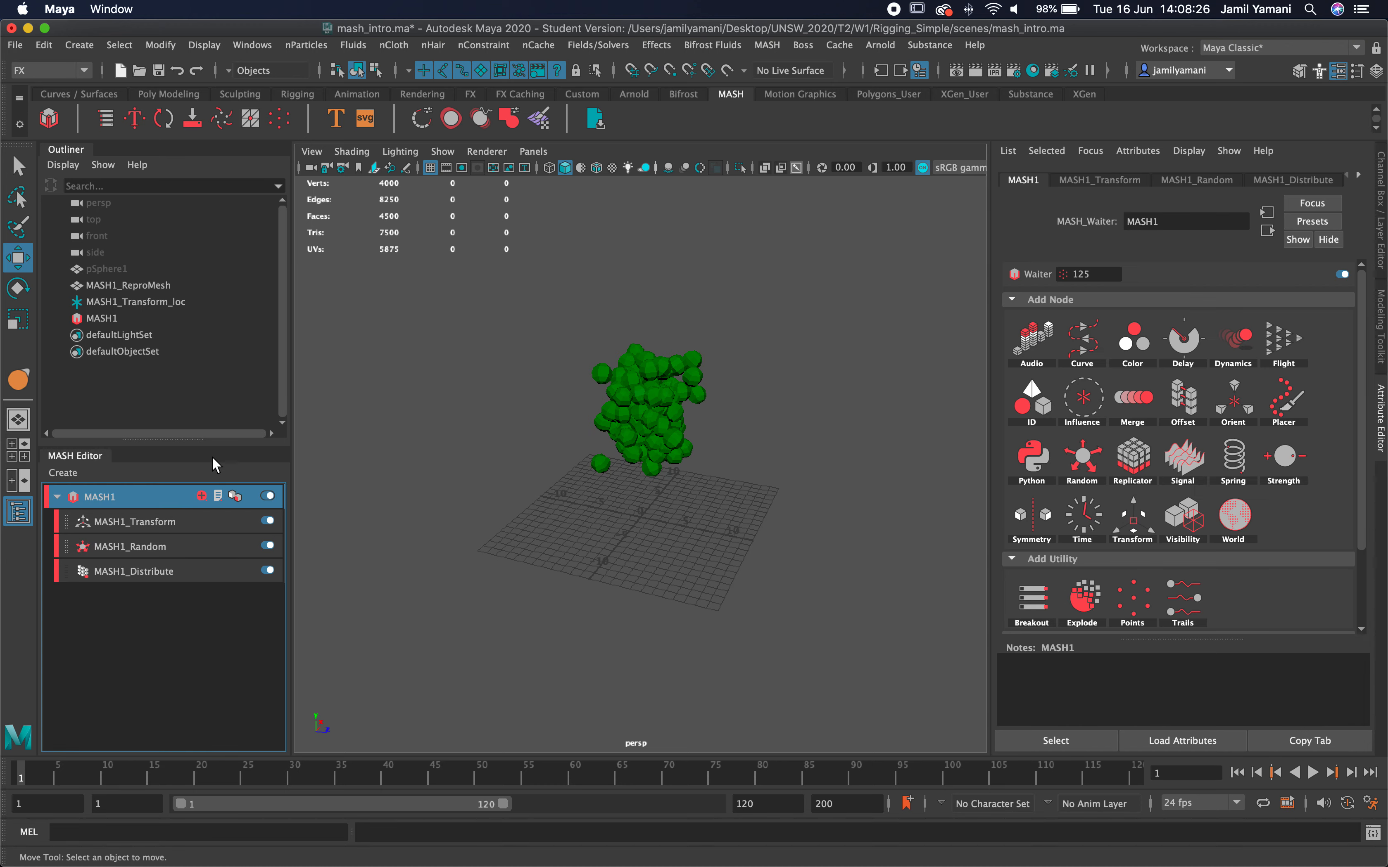
left_click(204, 494)
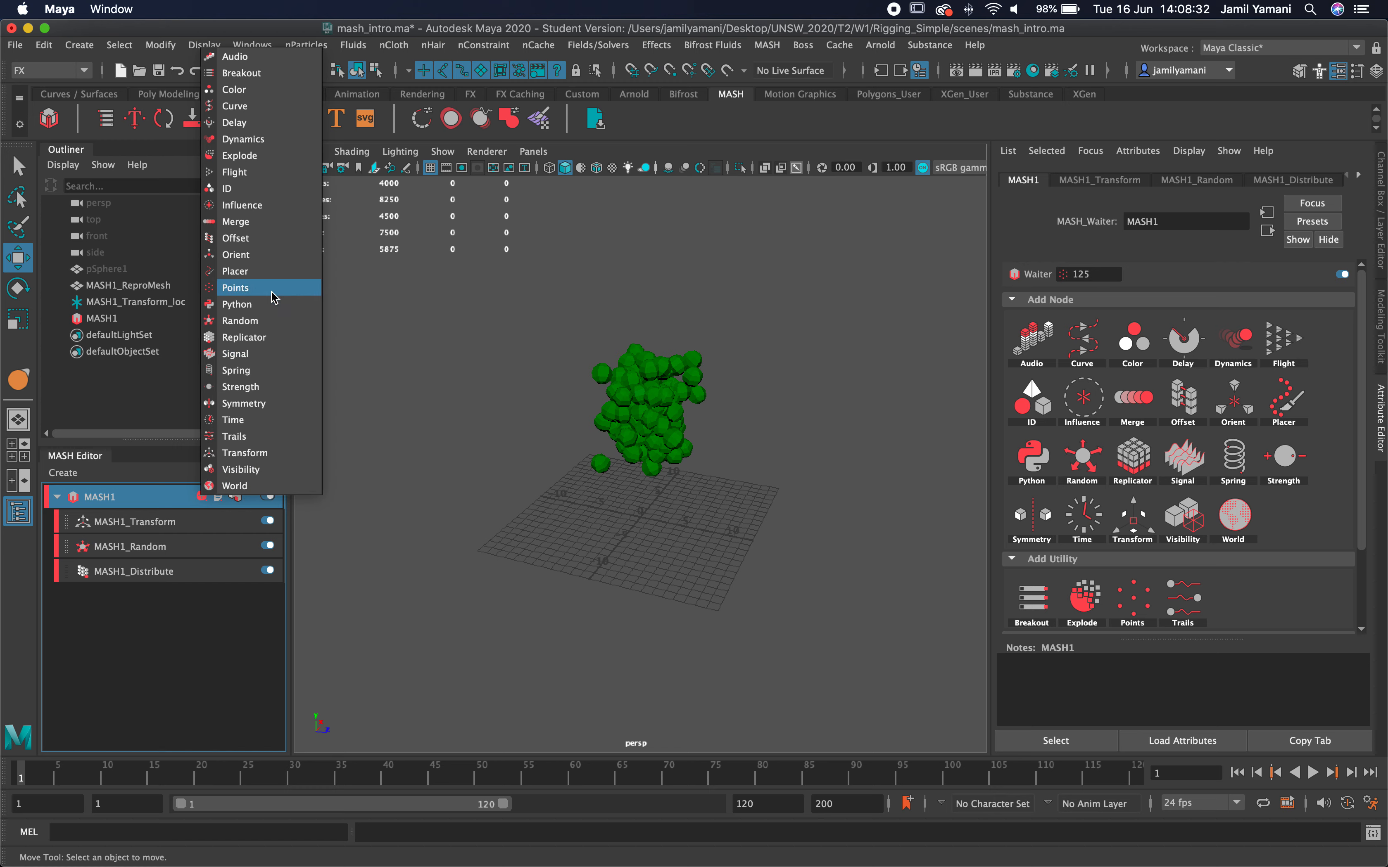
left_click(235, 354)
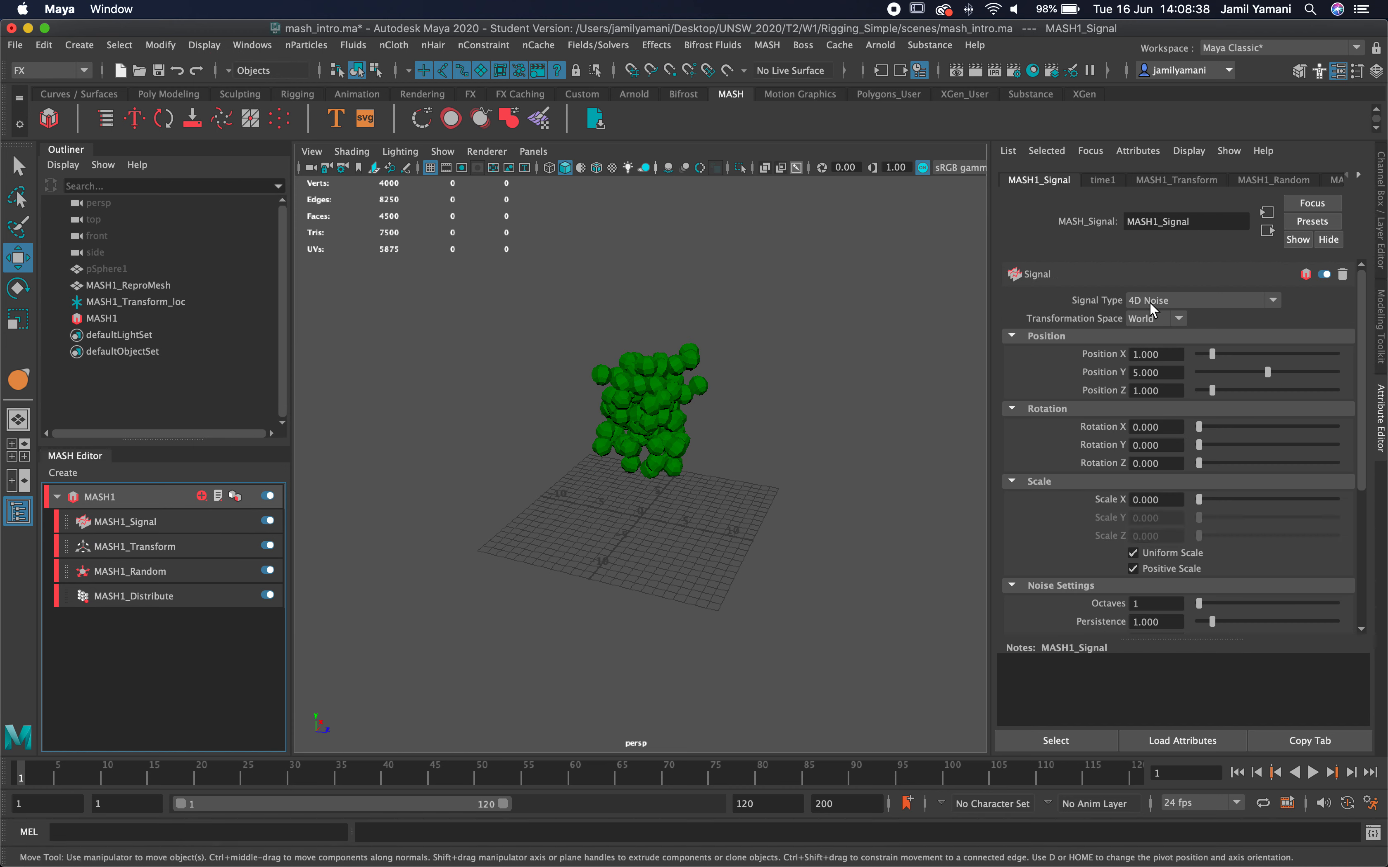
Play the animation and examine the sphere cluster's 4D Noise motion from several angles.
left_click(1194, 301)
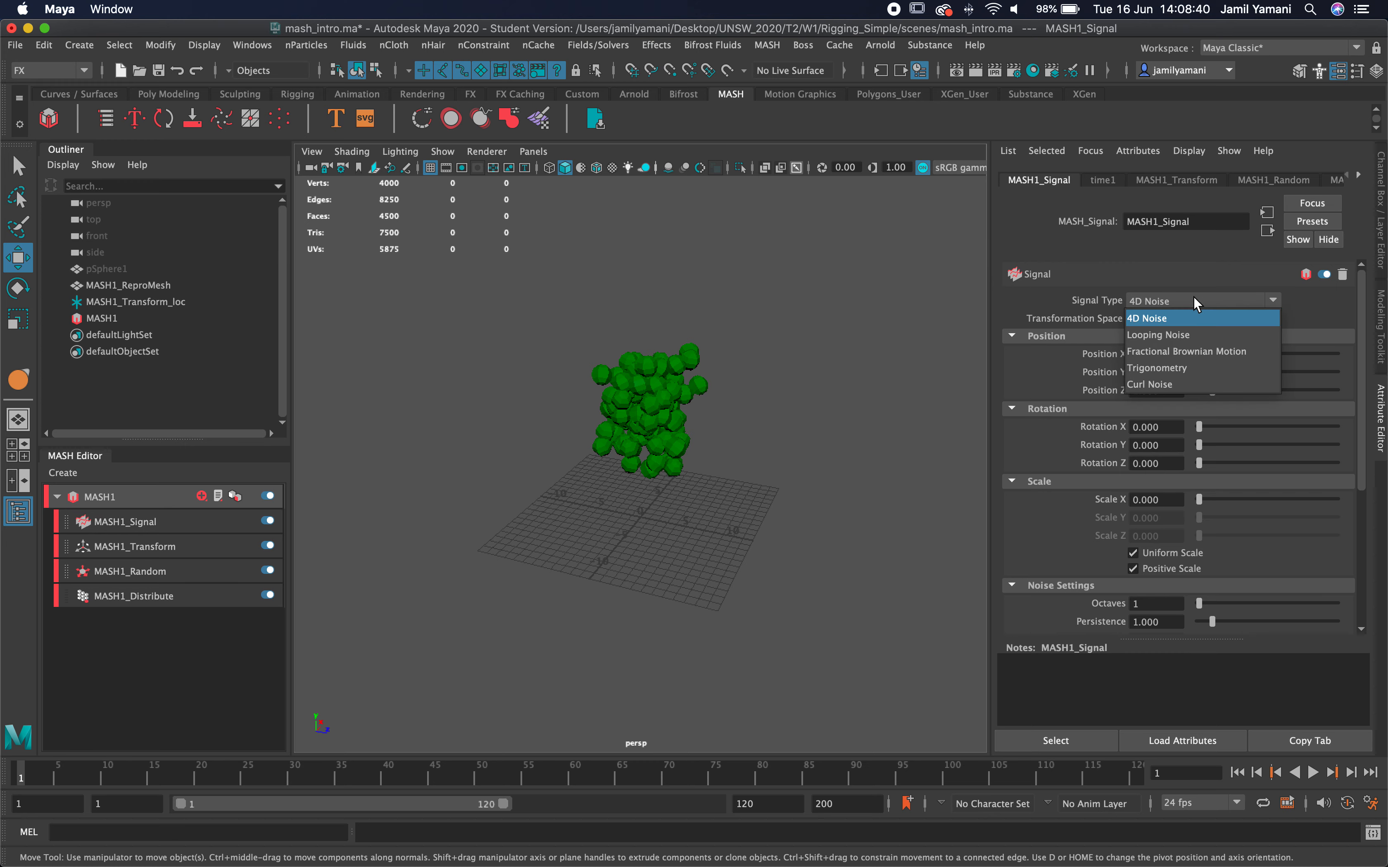
left_click(1173, 278)
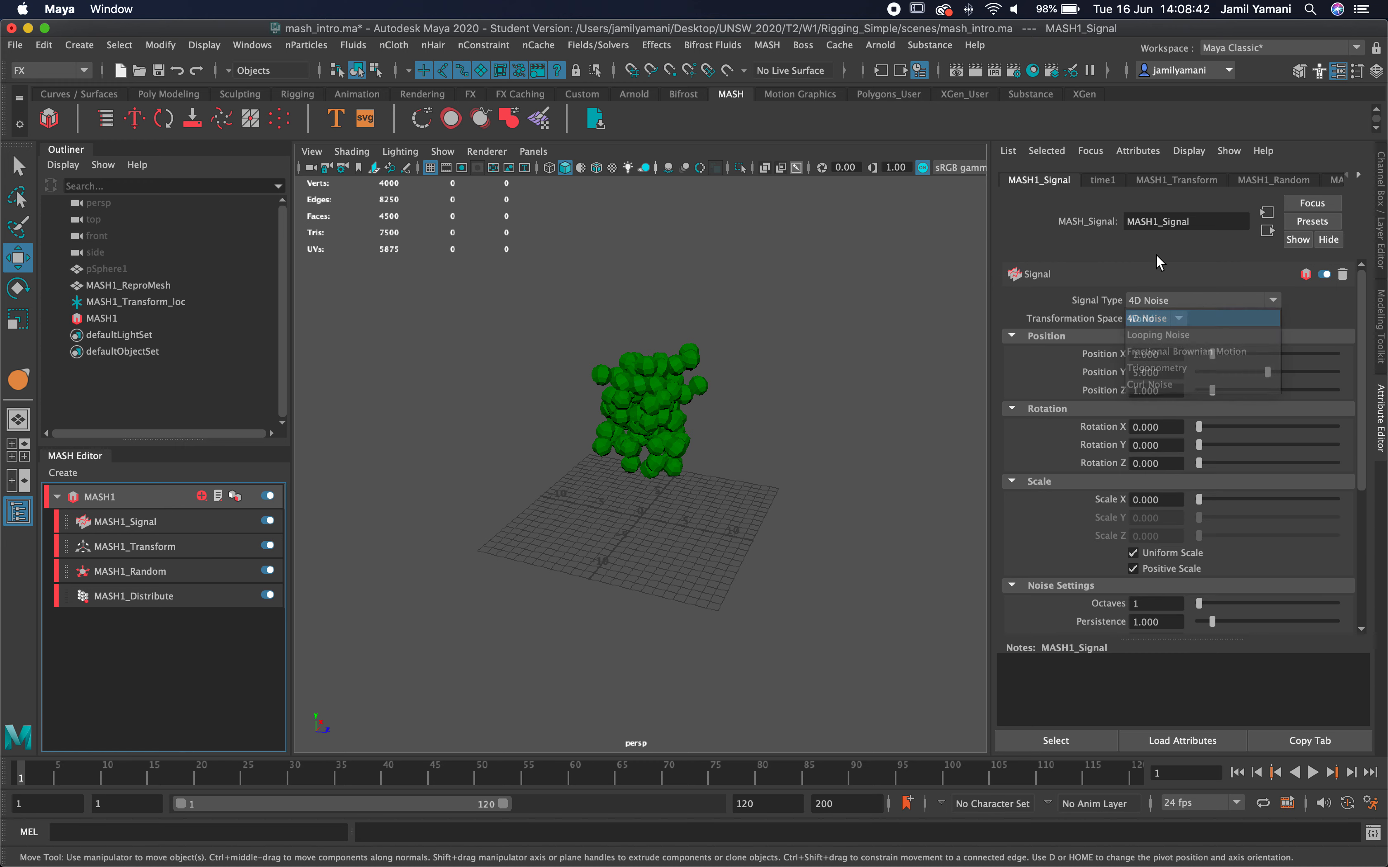
left_click(1313, 774)
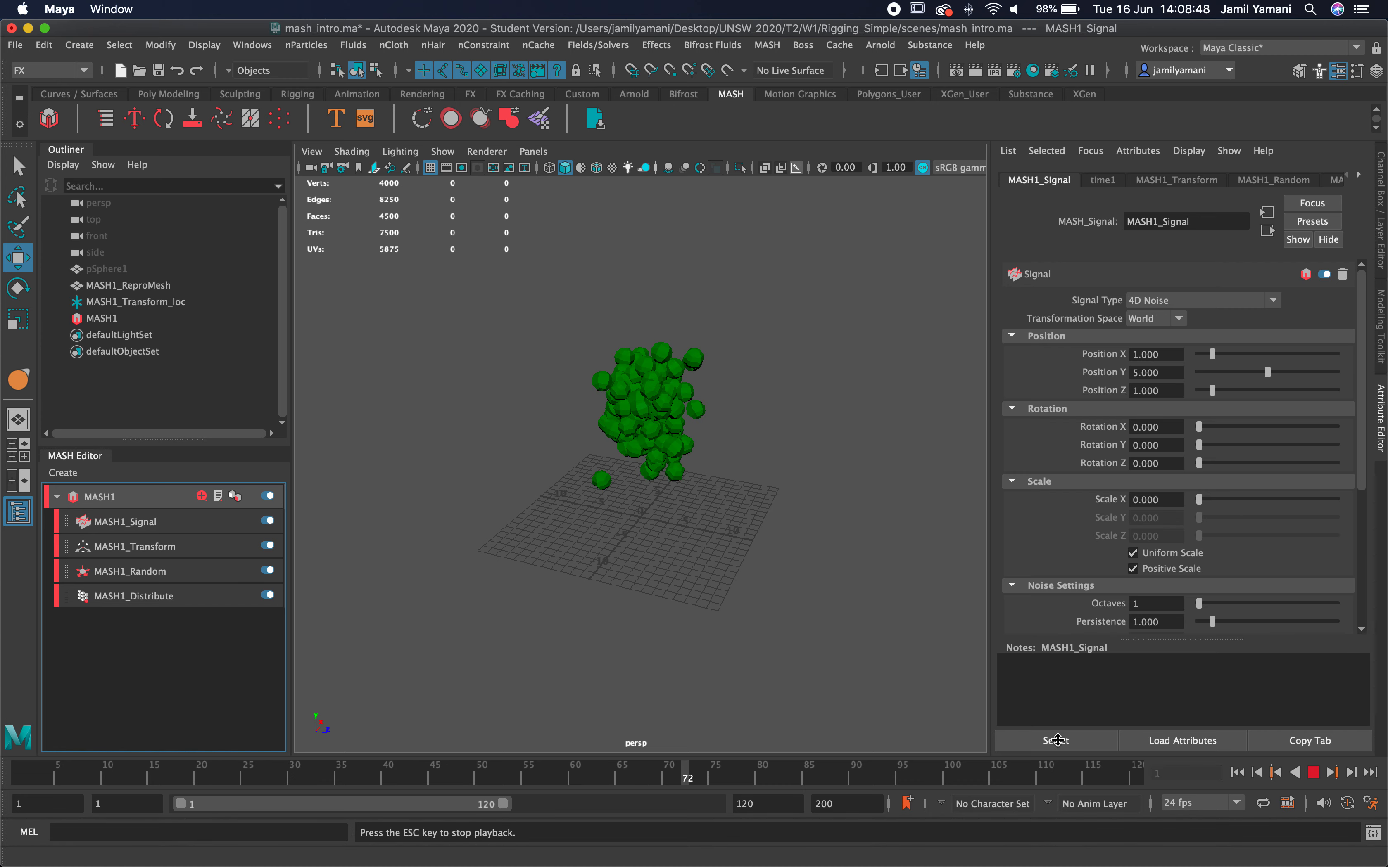
left_click_drag(757, 546, 557, 532, "alt")
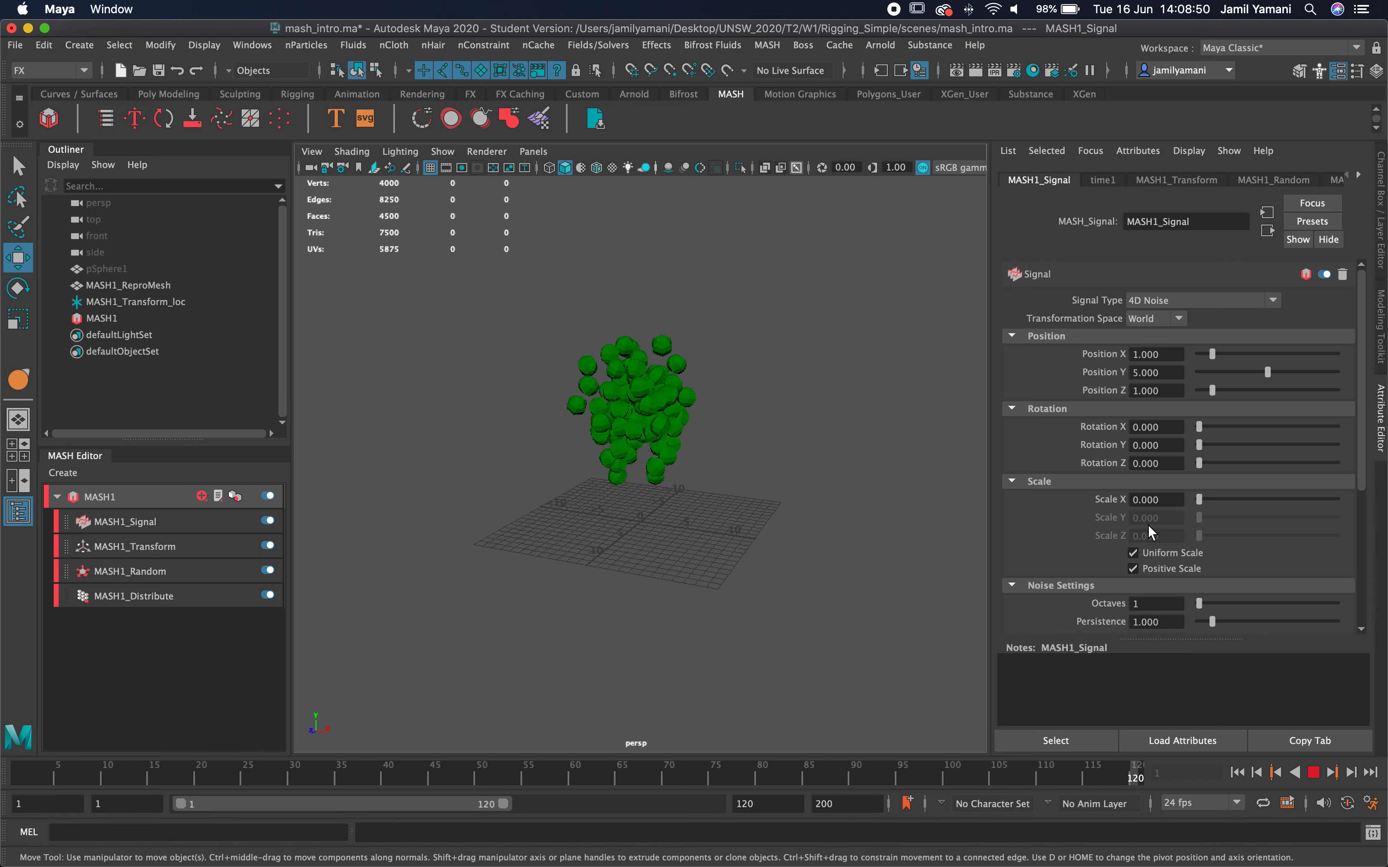
scroll(734, 515, "up", 5)
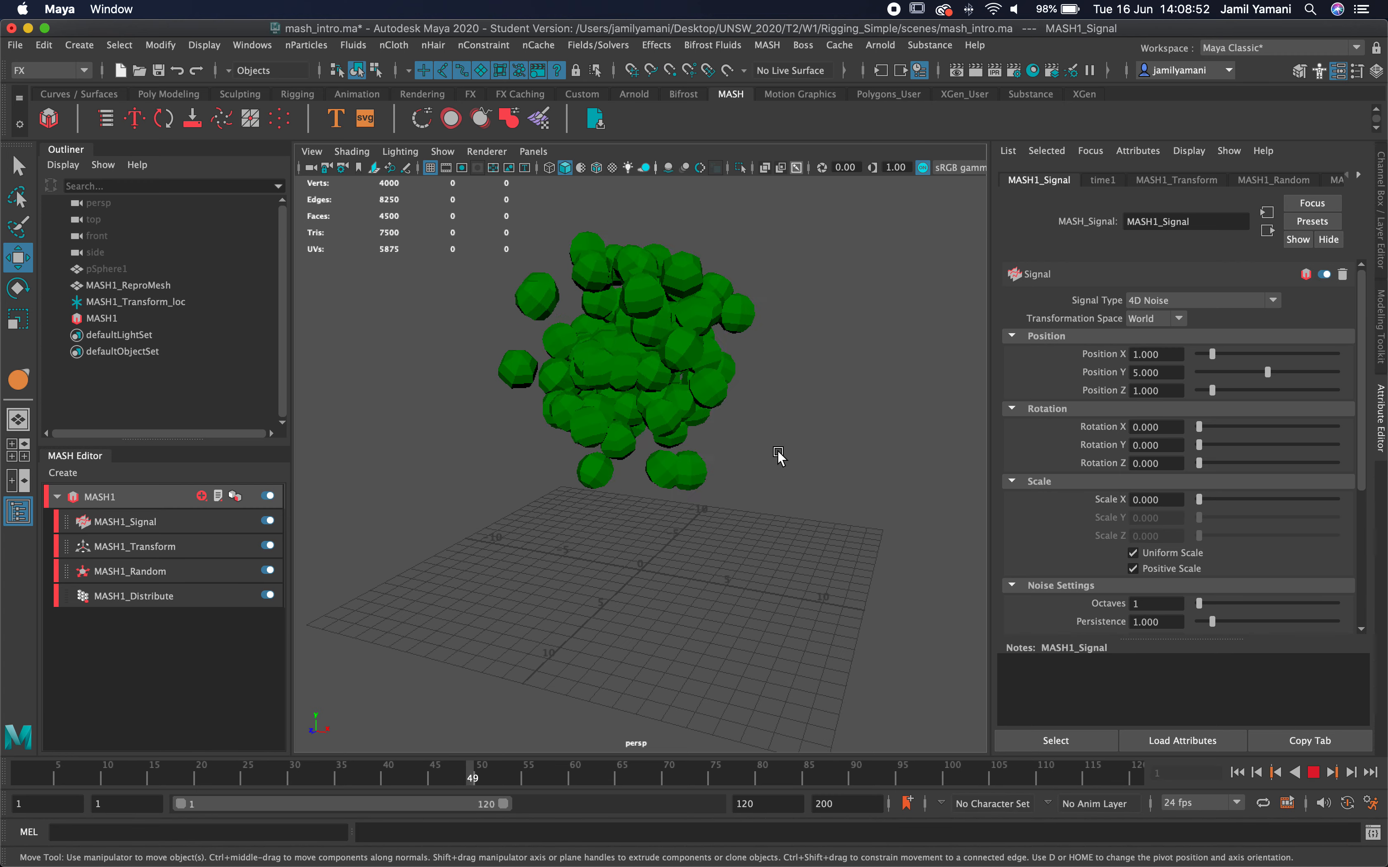
left_click_drag(770, 448, 765, 468, "alt")
scroll(765, 478, "down", 4)
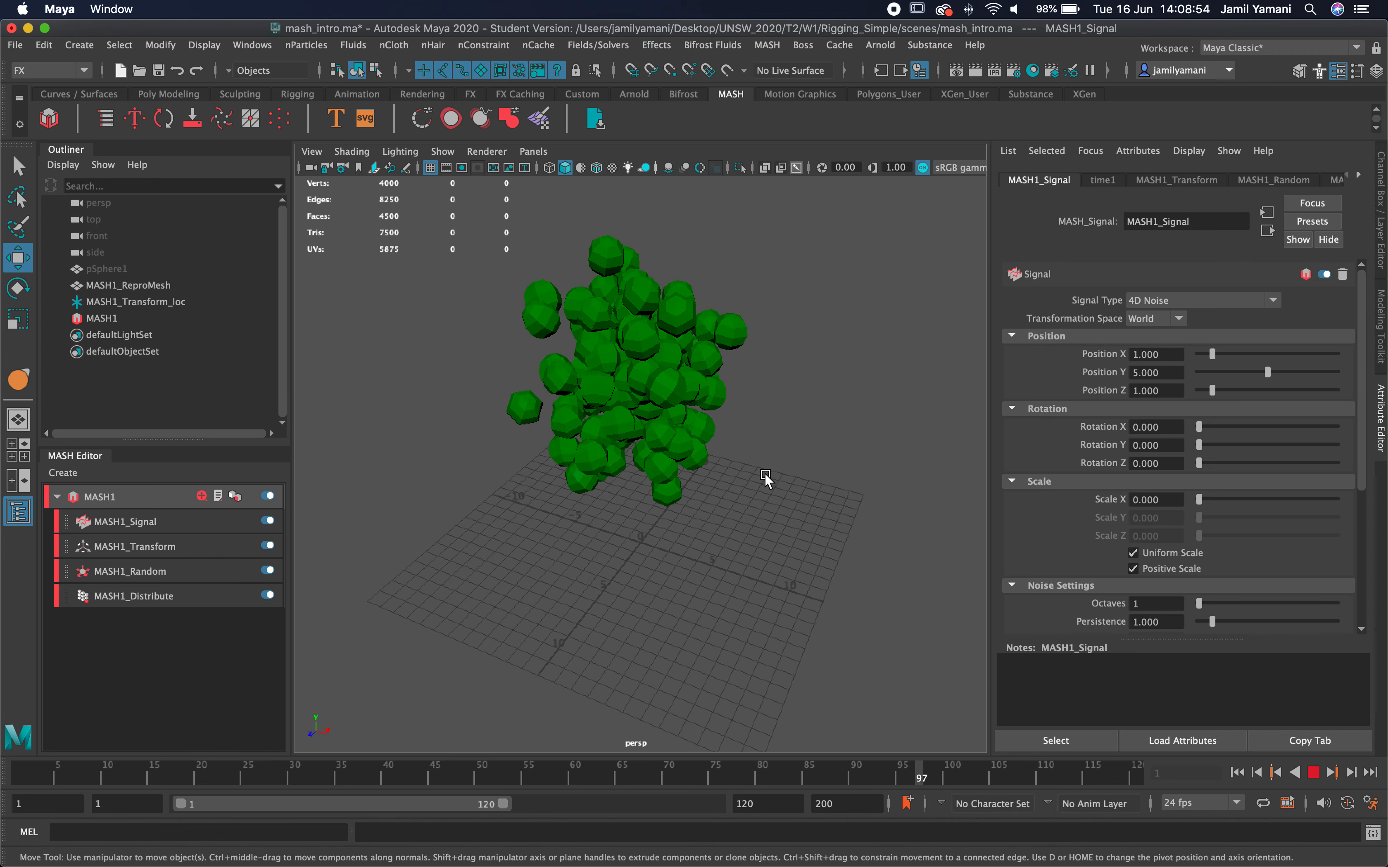
left_click_drag(685, 440, 684, 412, "alt")
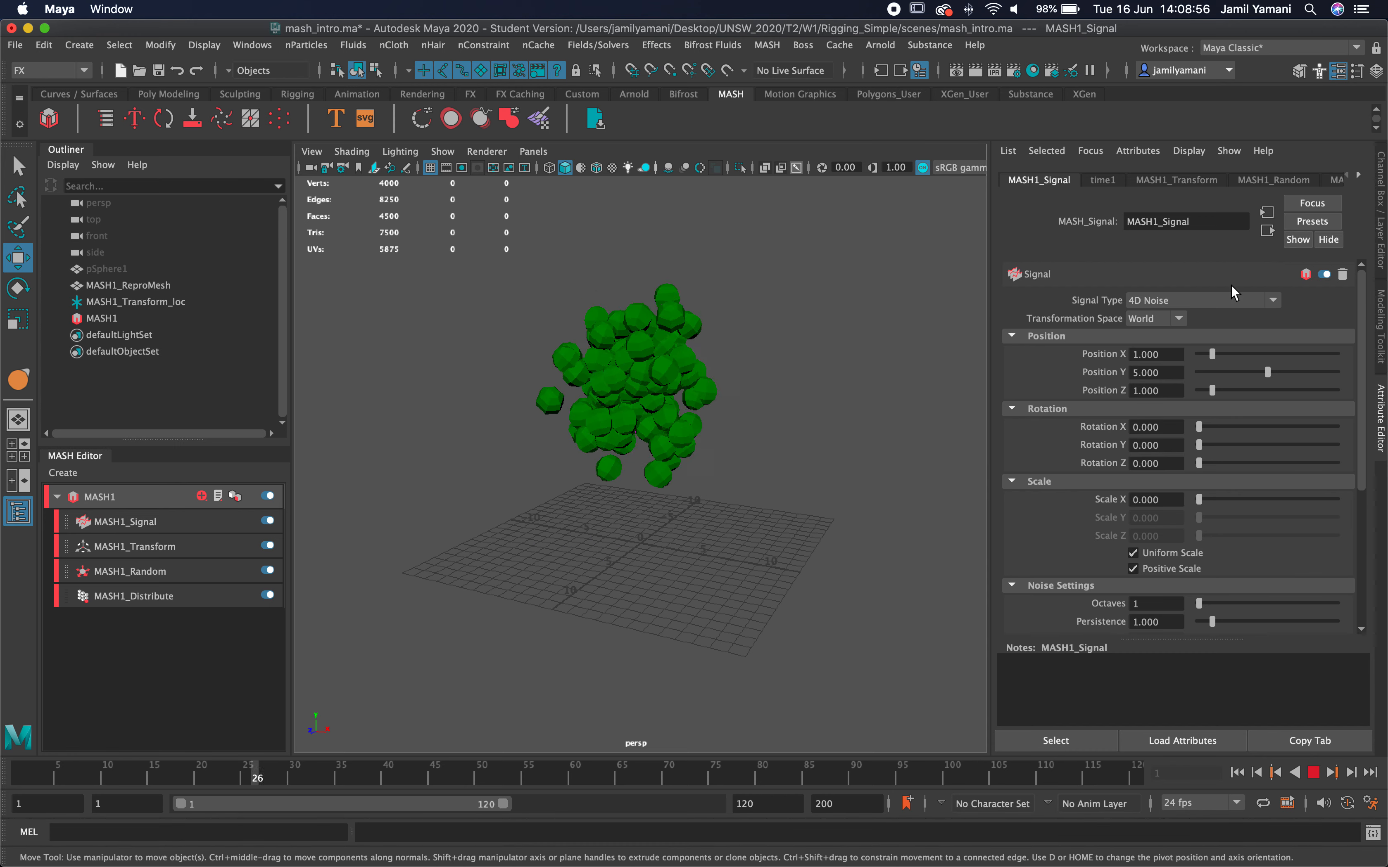
Raise the MASH1_Signal position strength to about 8.97 in X, 7.879 in Y and 10 in Z.
left_click_drag(1212, 357, 1310, 357)
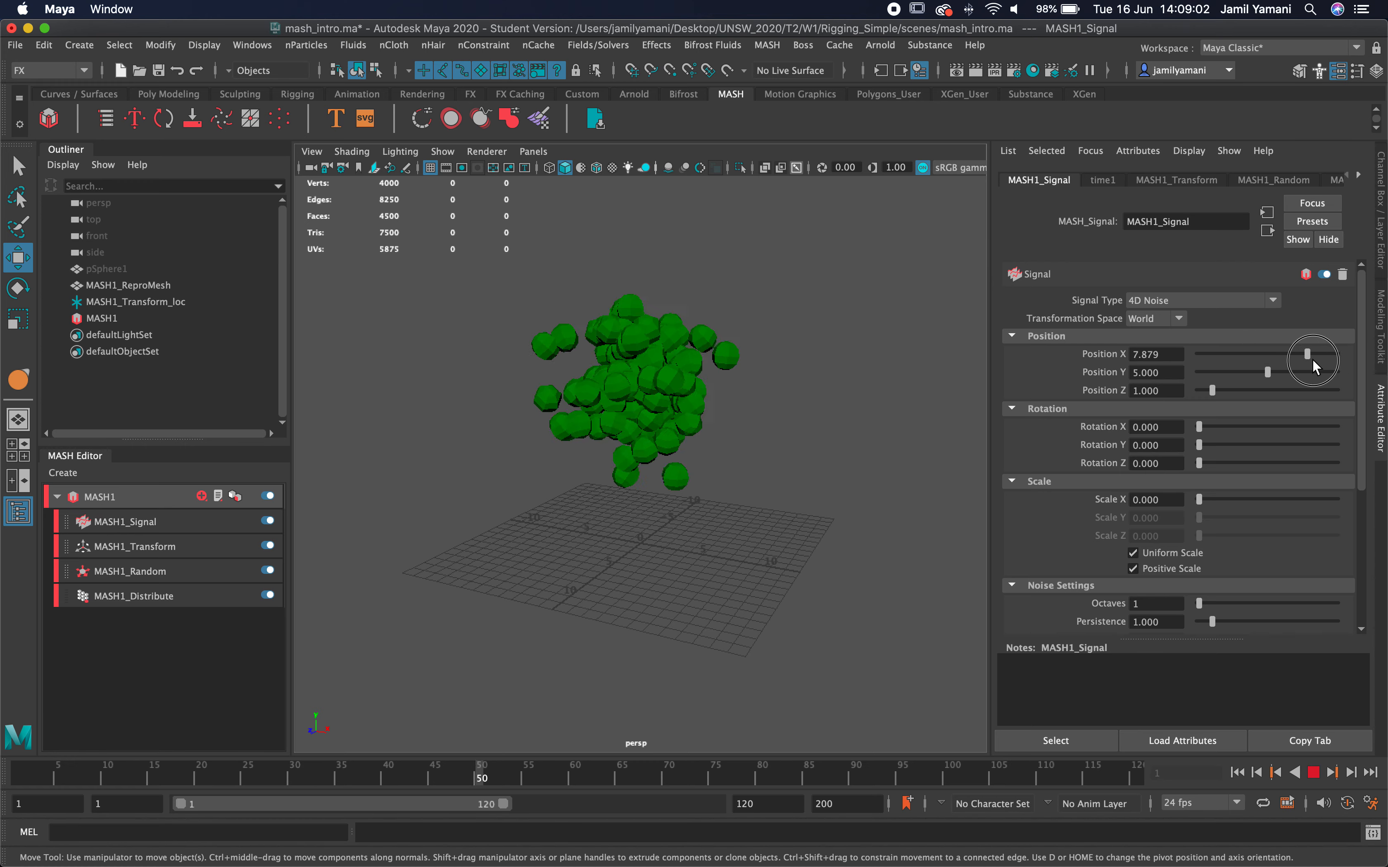
left_click_drag(1211, 390, 1365, 388)
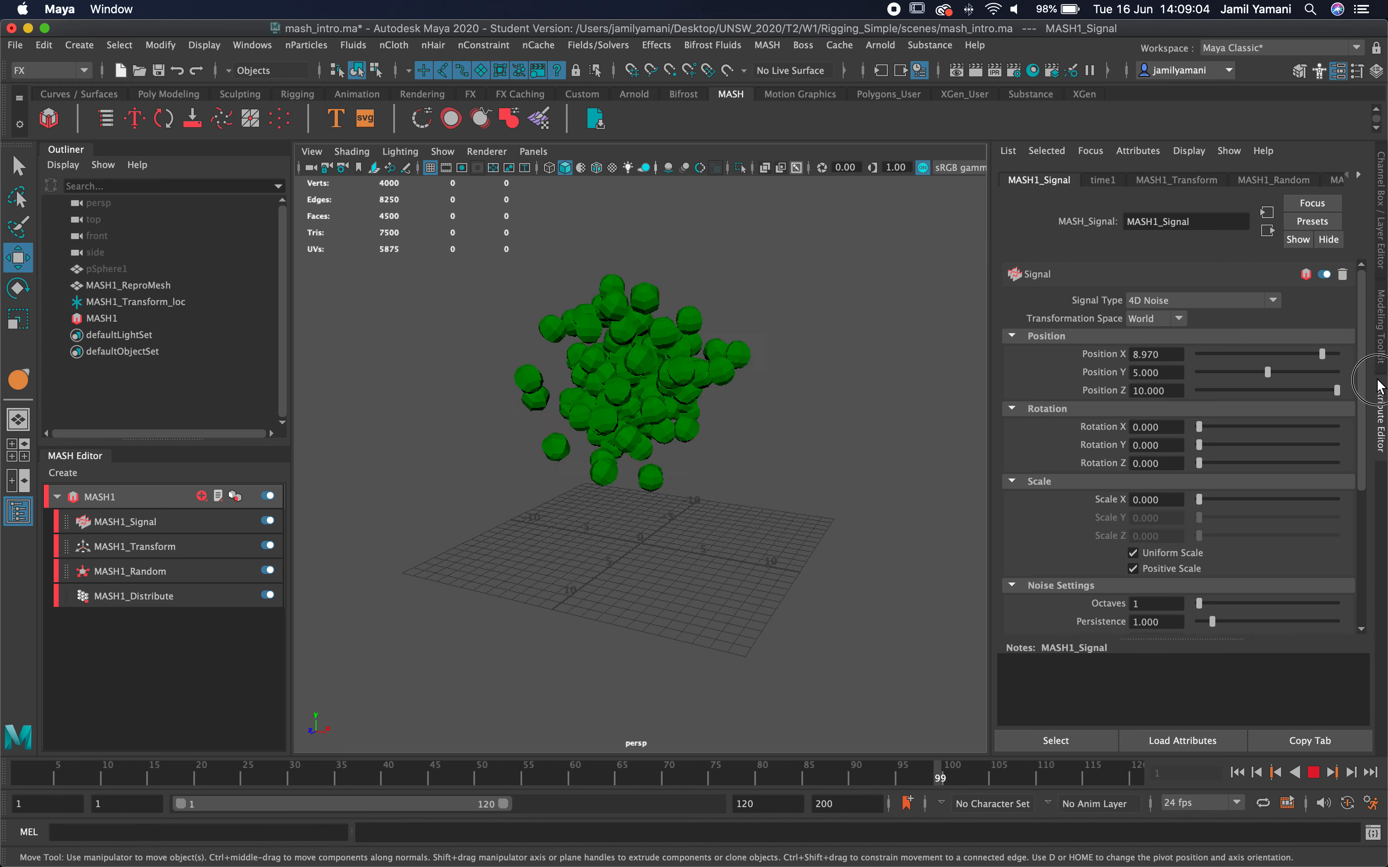
left_click_drag(1269, 374, 1307, 375)
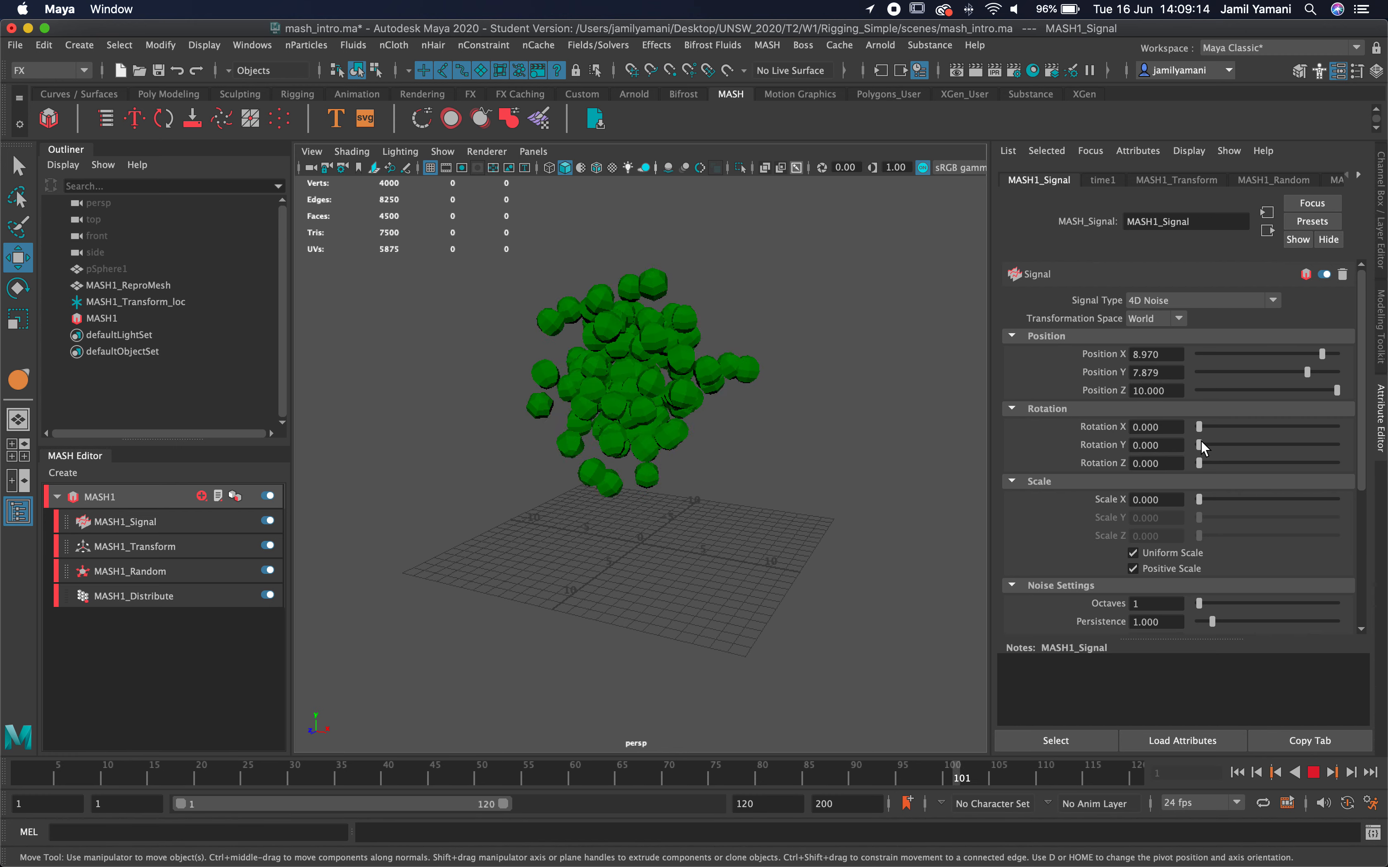
Set the MASH1_Signal Rotation Y to about 135.273, Rotation Z to about 111.273 and Scale X to about 5.212.
left_click_drag(1200, 444, 1302, 437)
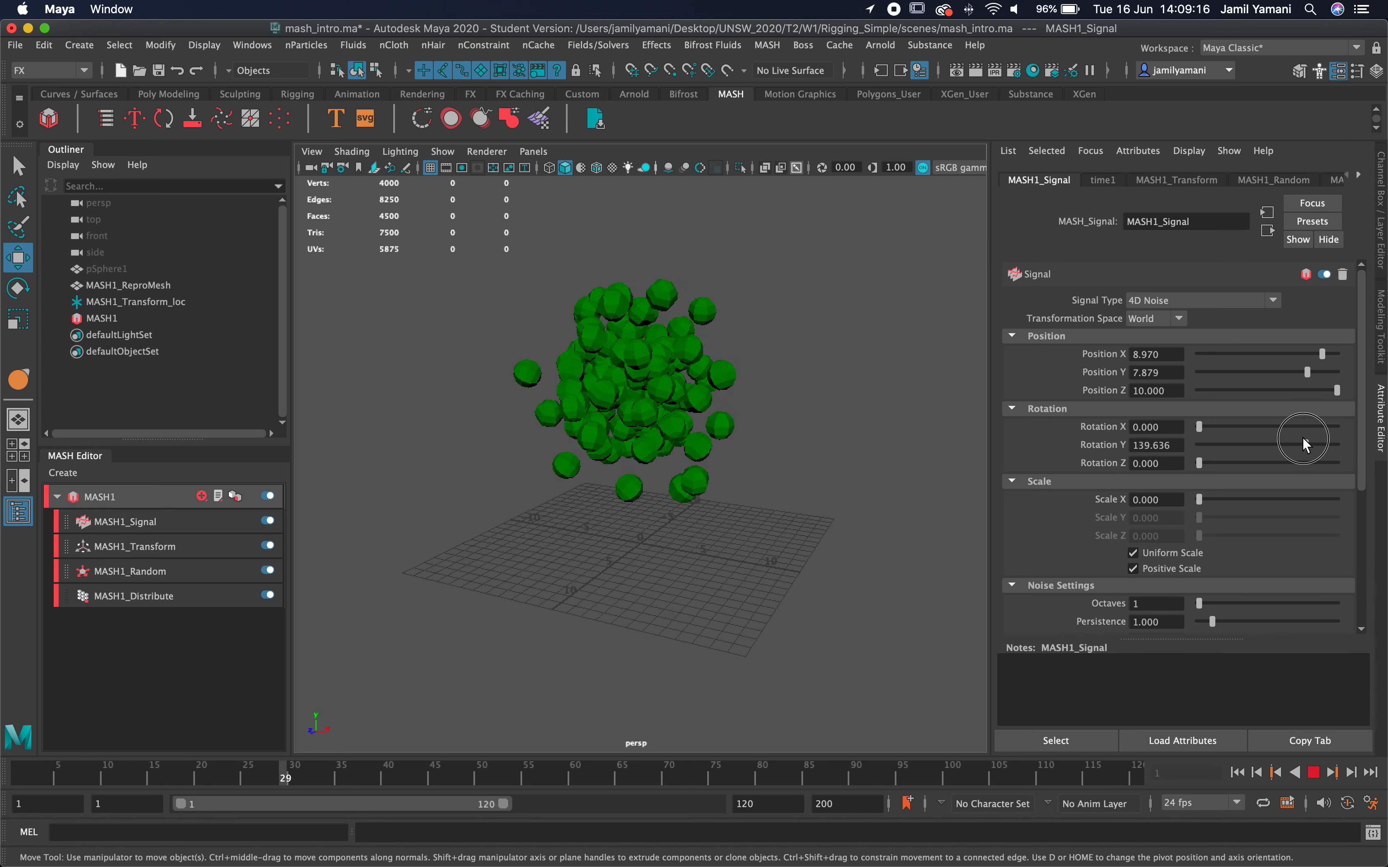
left_click_drag(1200, 463, 1284, 457)
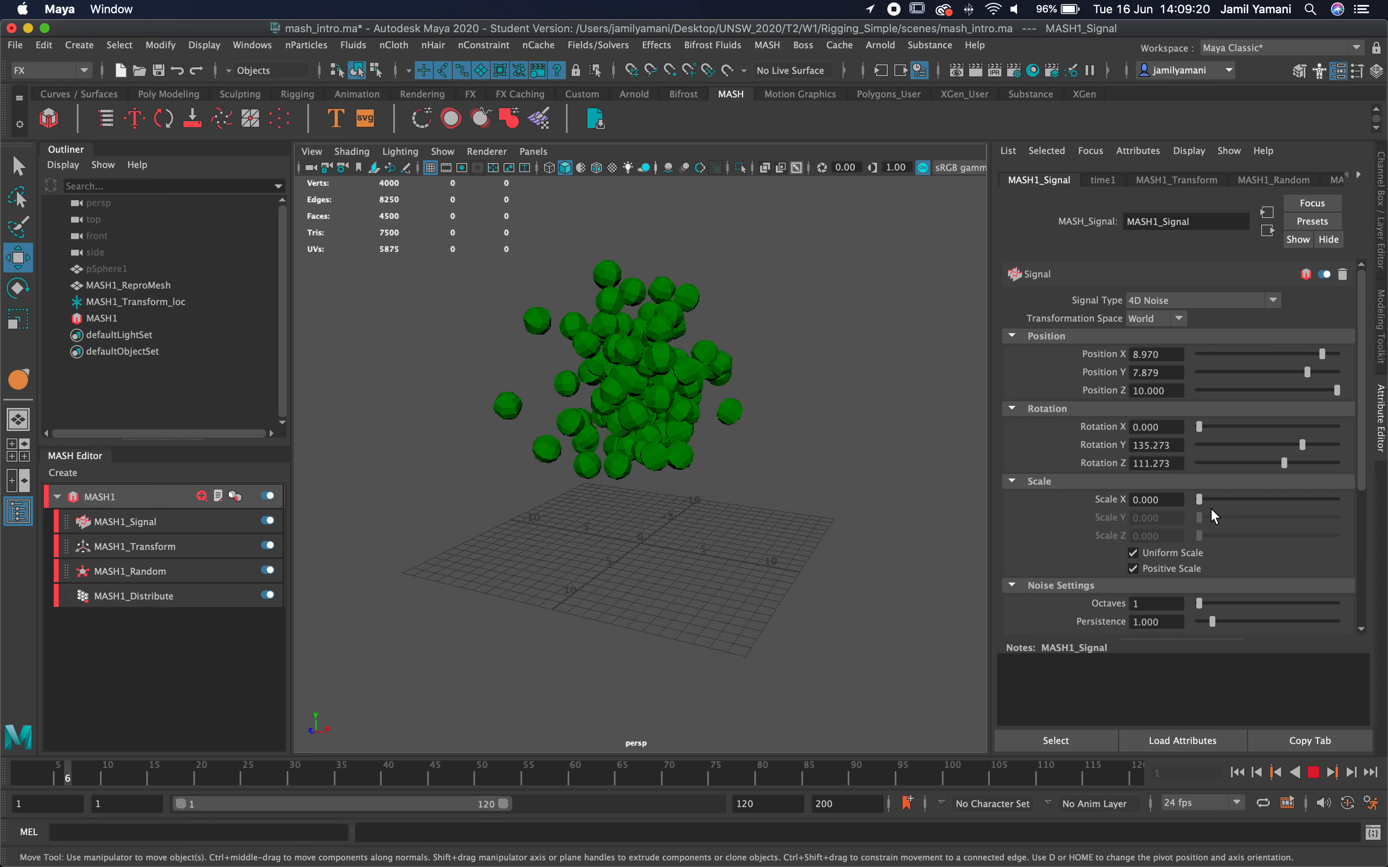
left_click_drag(1199, 500, 1267, 493)
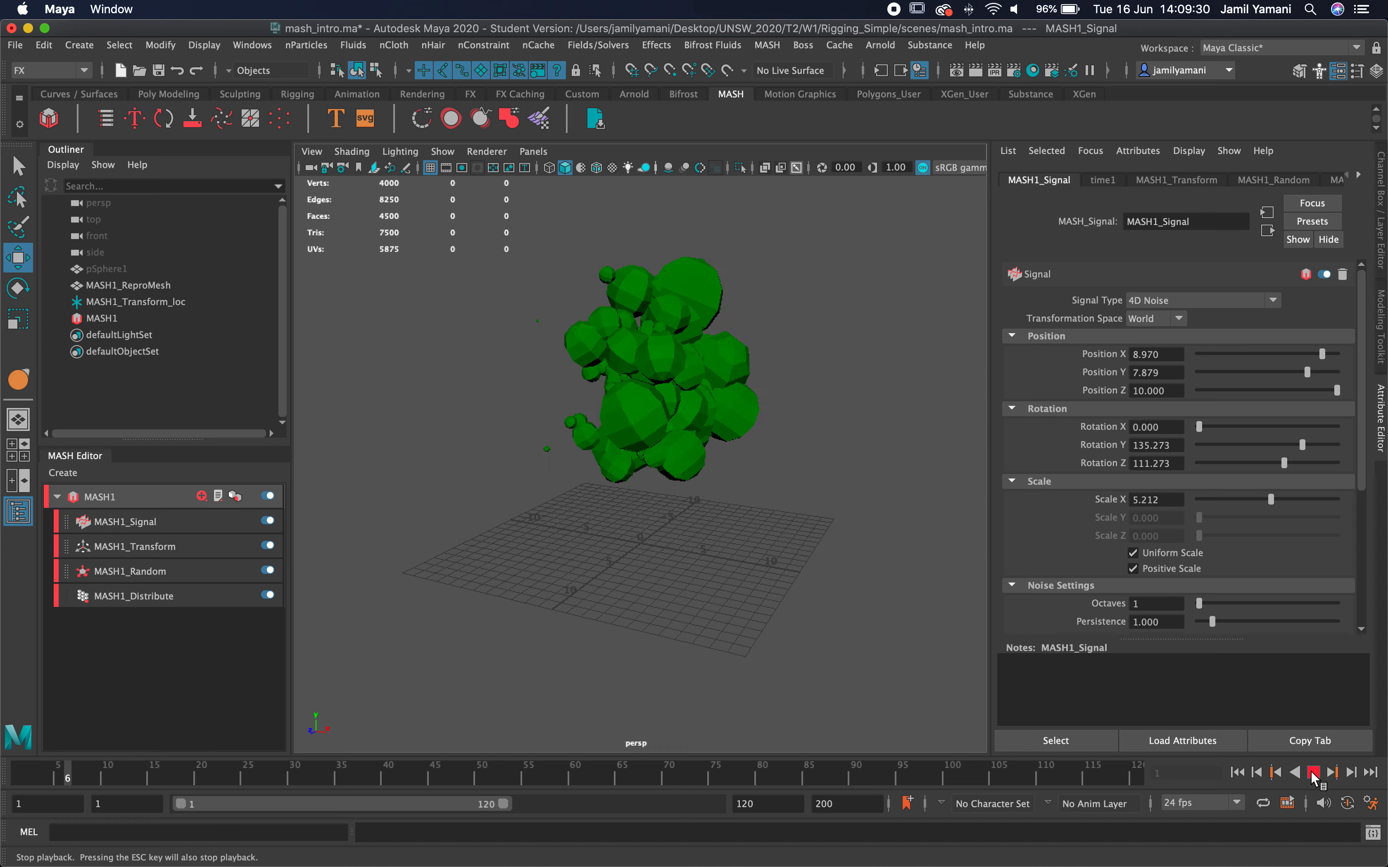
Change the signal type to Looping Noise and reduce Scale X to about 3.273.
left_click(1166, 301)
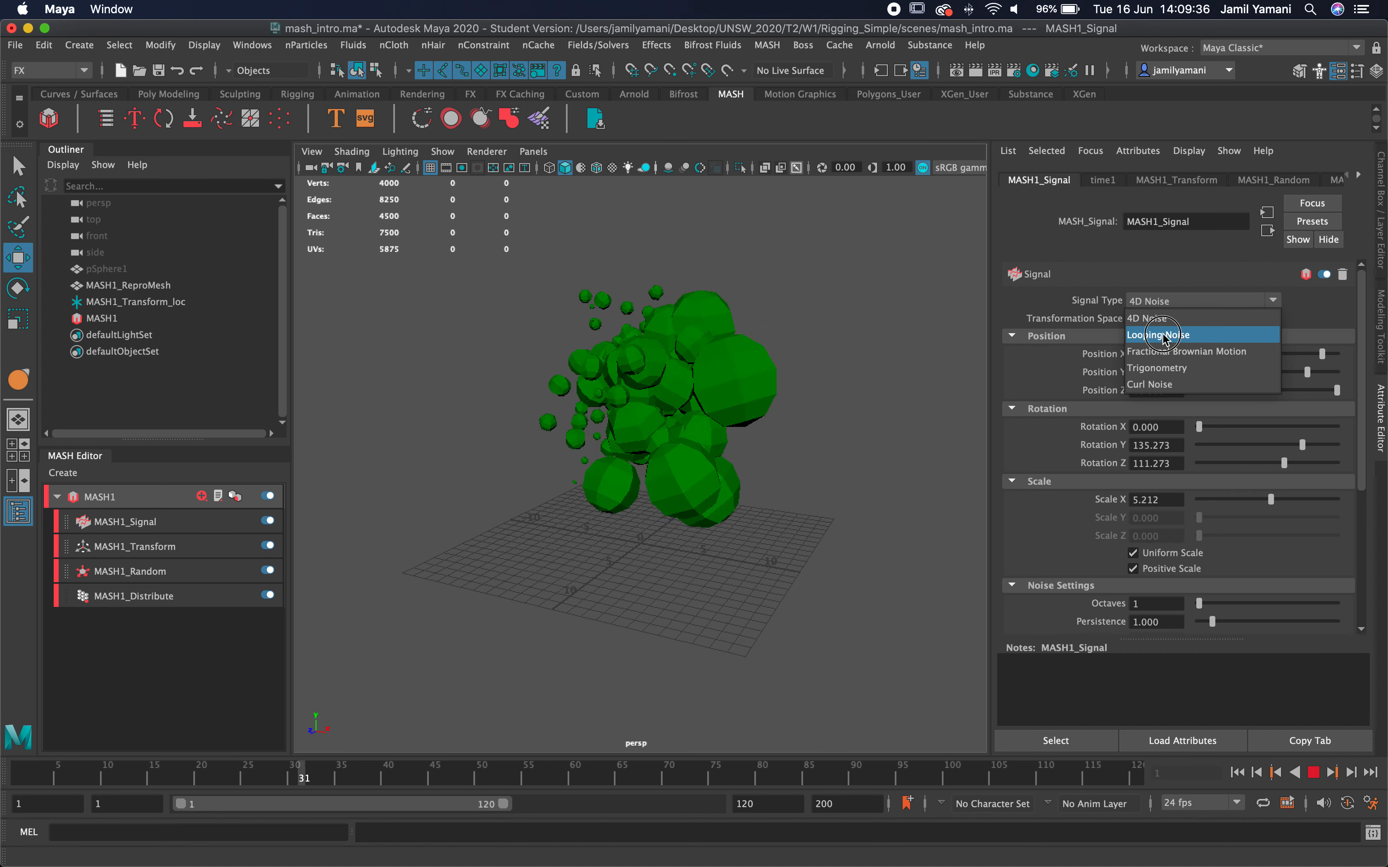
left_click(1163, 336)
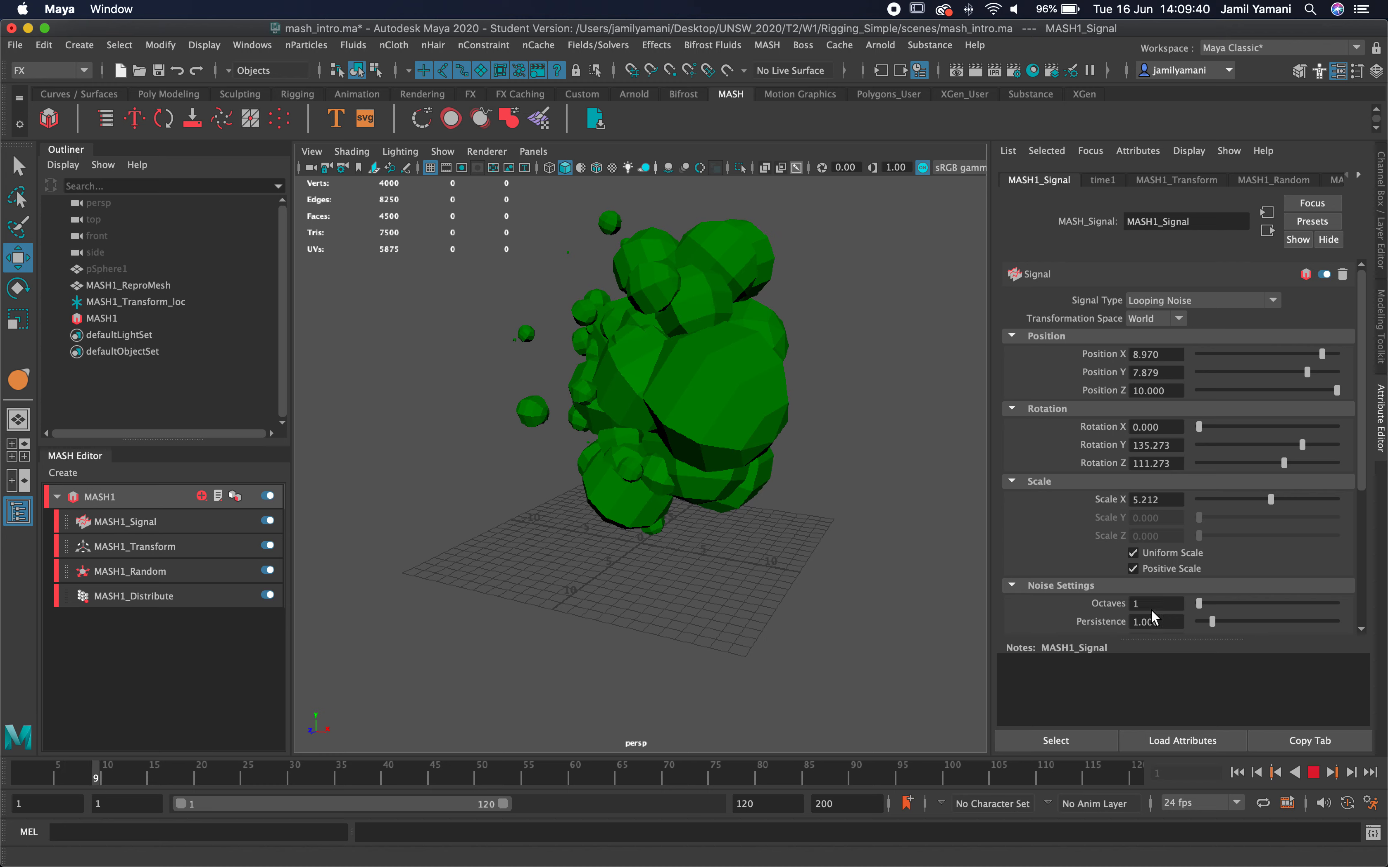
left_click_drag(840, 341, 751, 341, "alt")
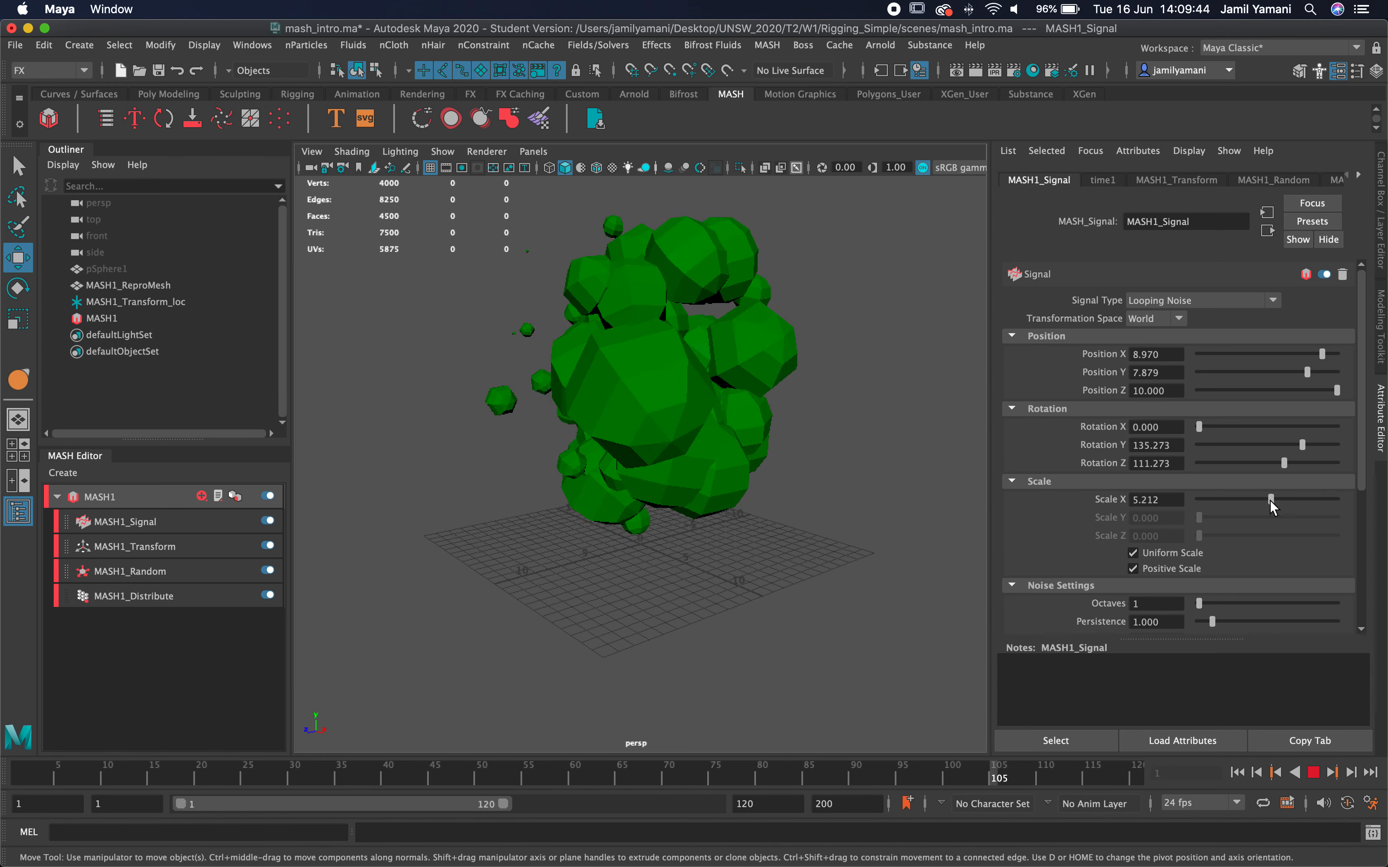
left_click_drag(1252, 498, 1242, 499)
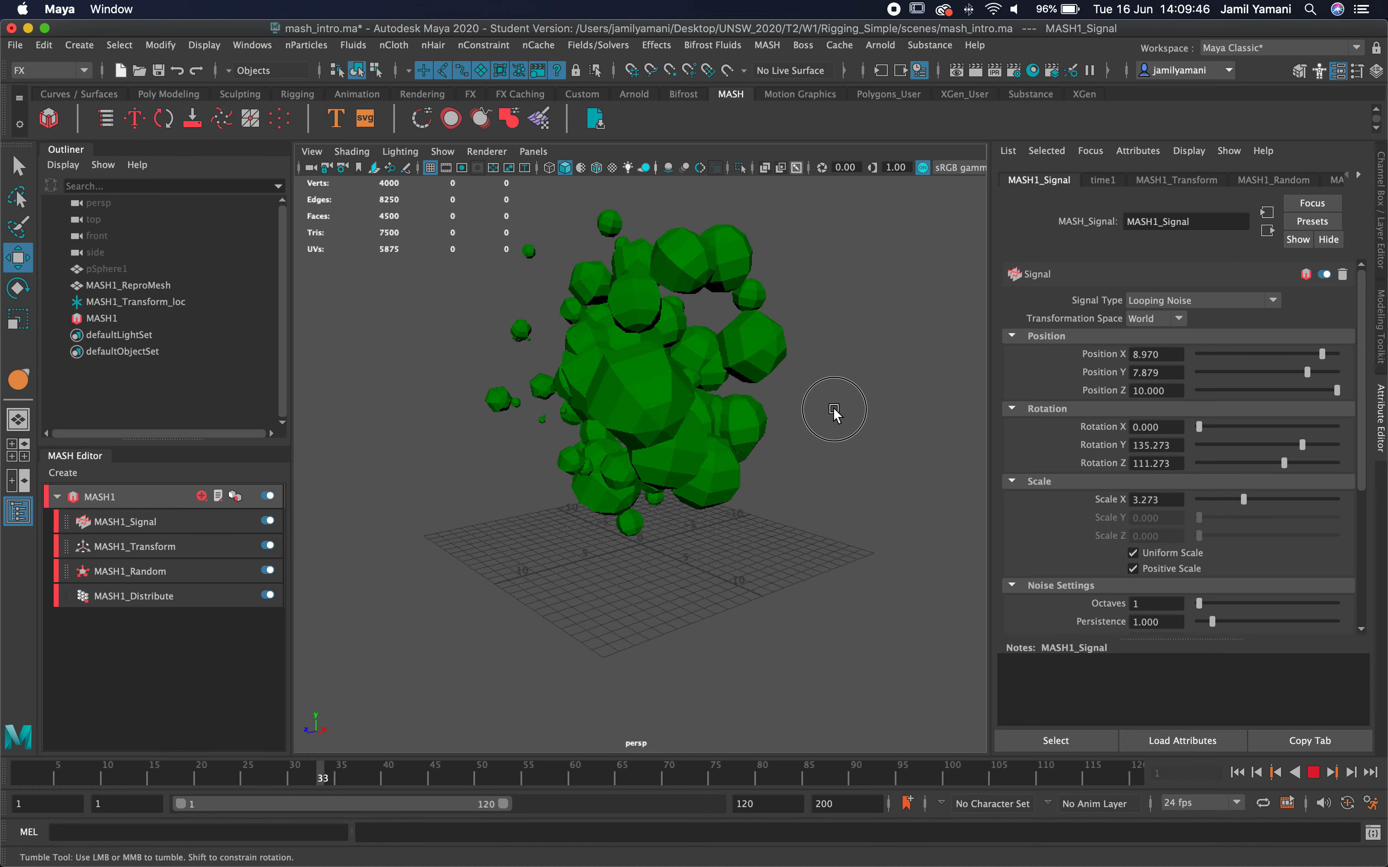
left_click_drag(830, 409, 969, 407, "alt")
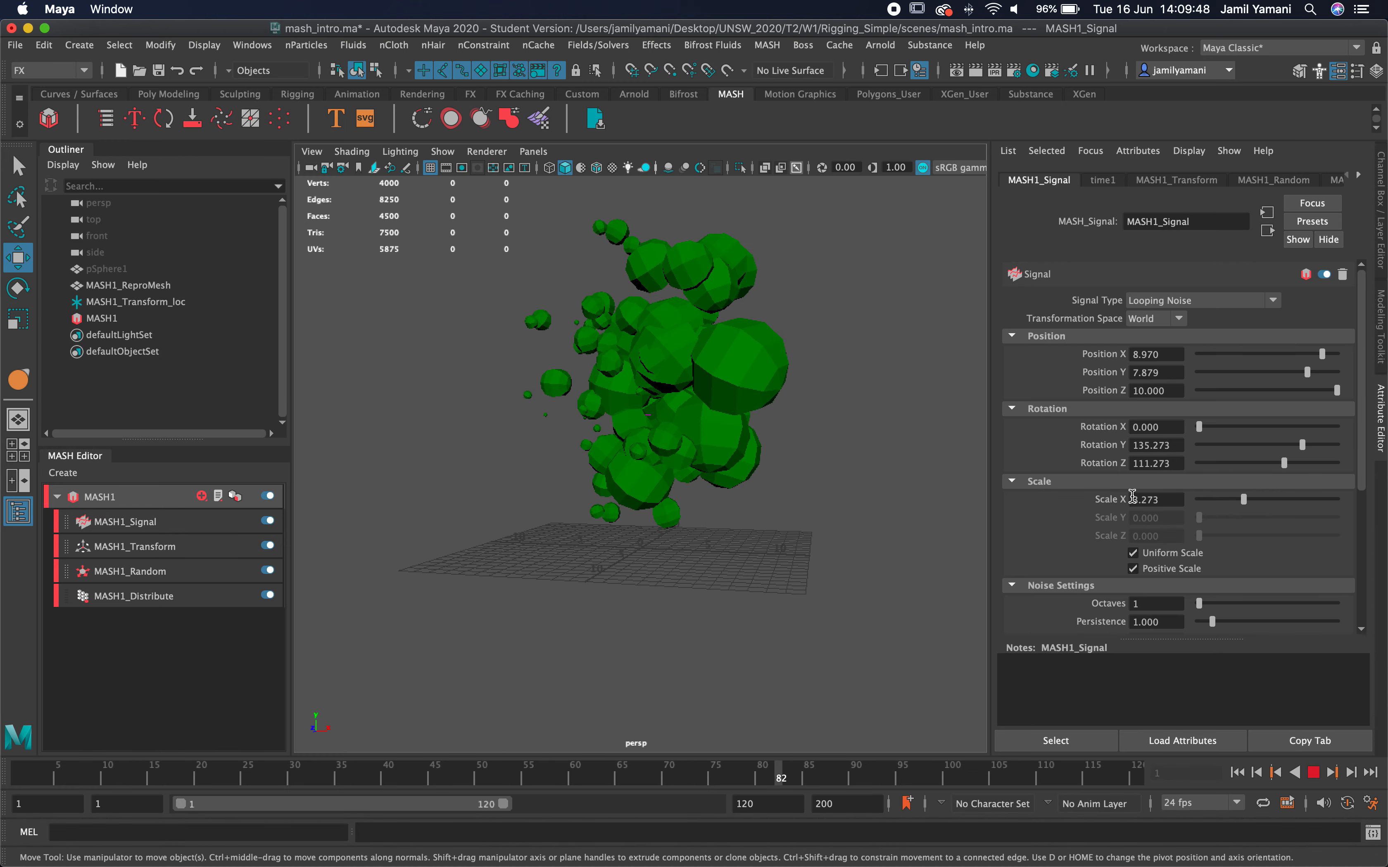
Try 4 octaves in the signal's noise settings, and finally set Octaves to 8.
scroll(1107, 505, "down", 5)
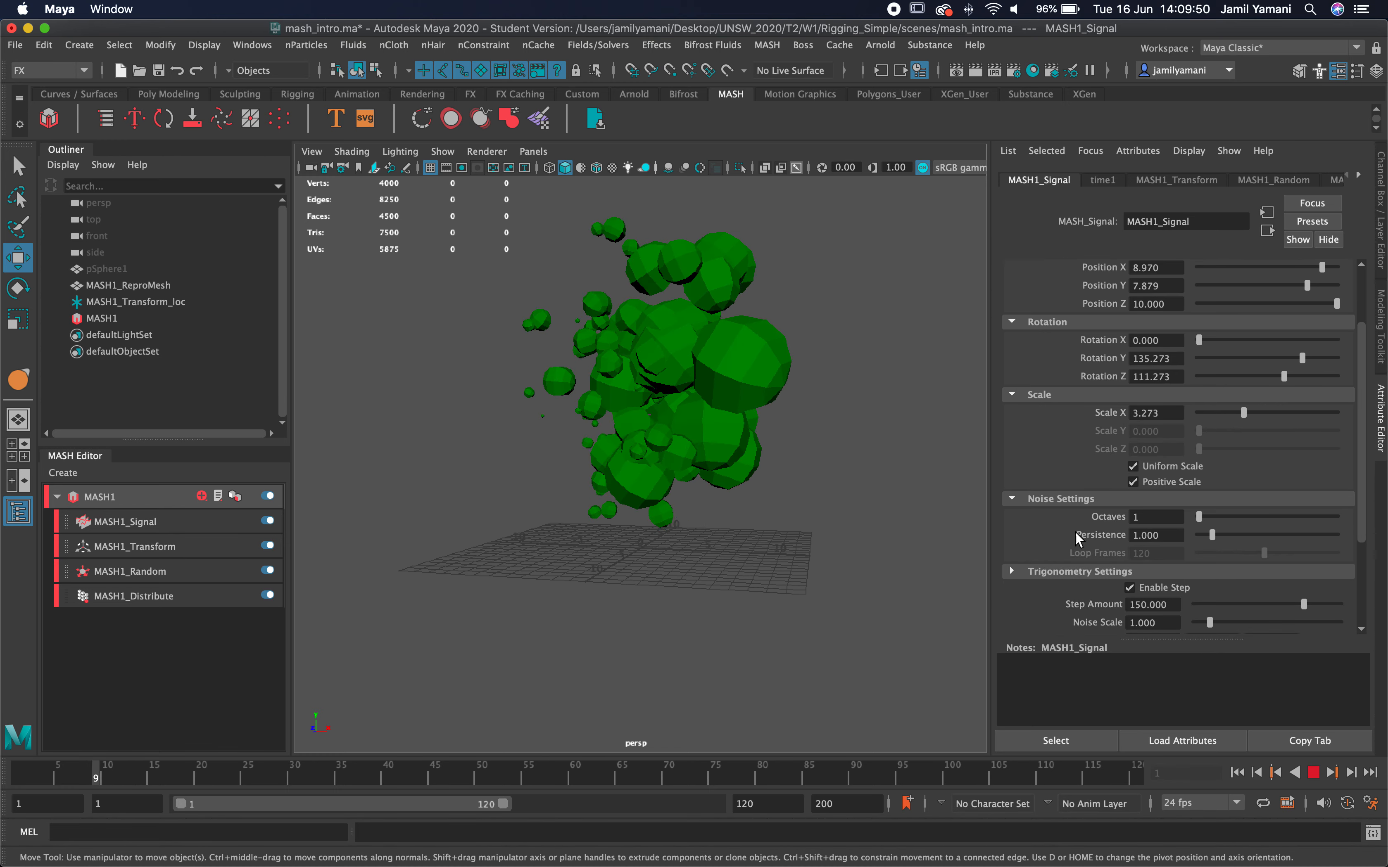
double_click(1150, 517)
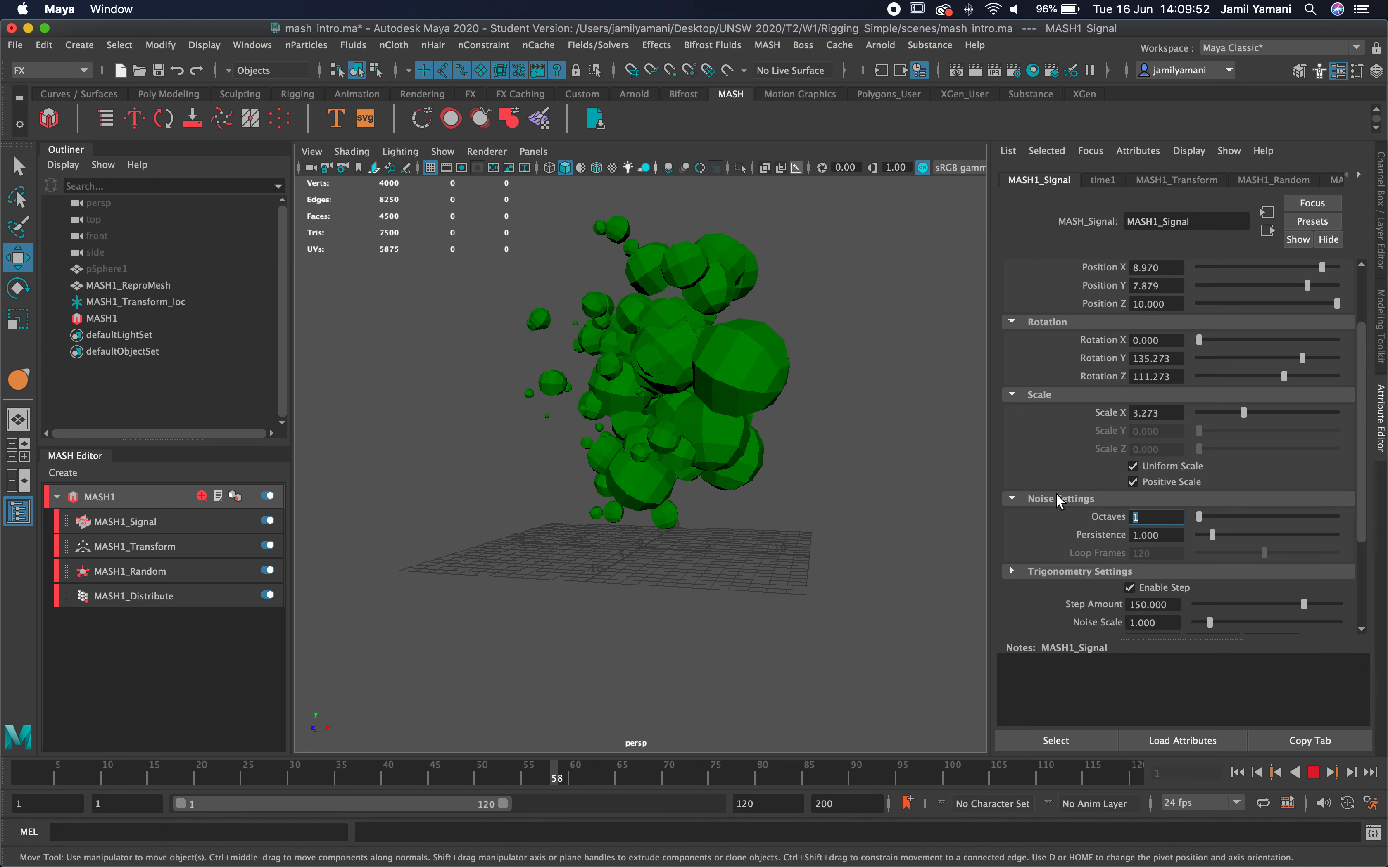
type("4")
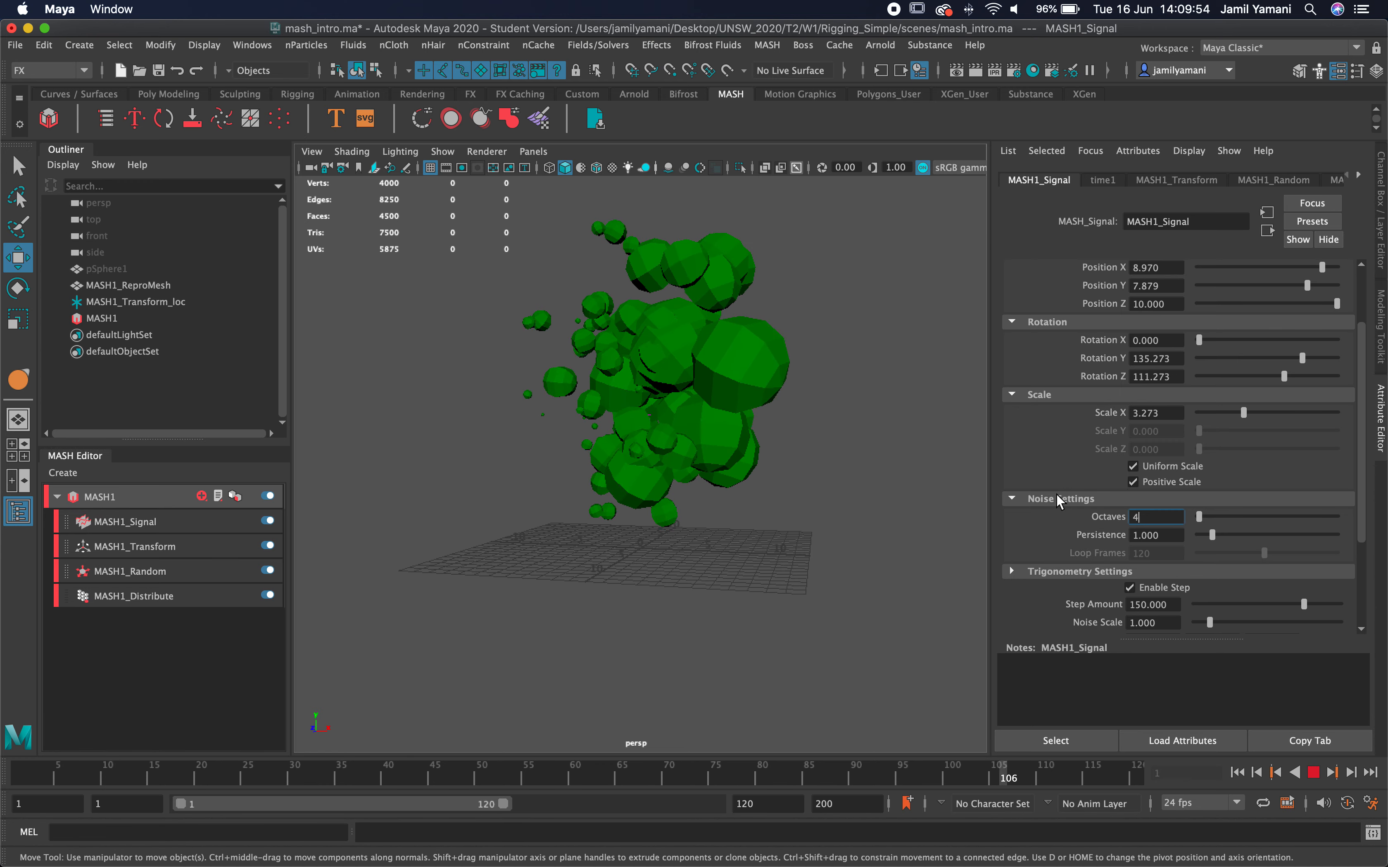
key("Return")
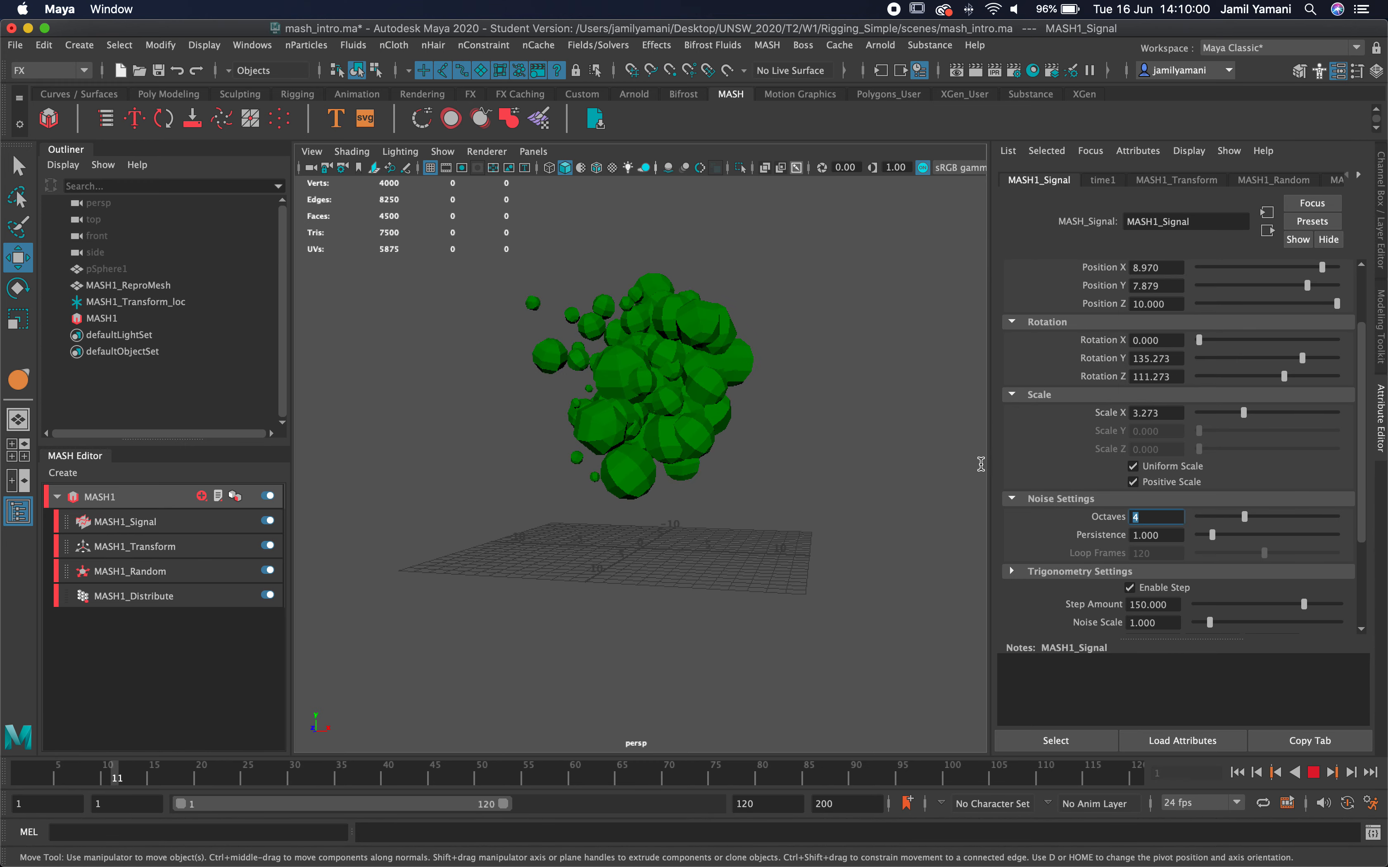
type("8")
key("Return")
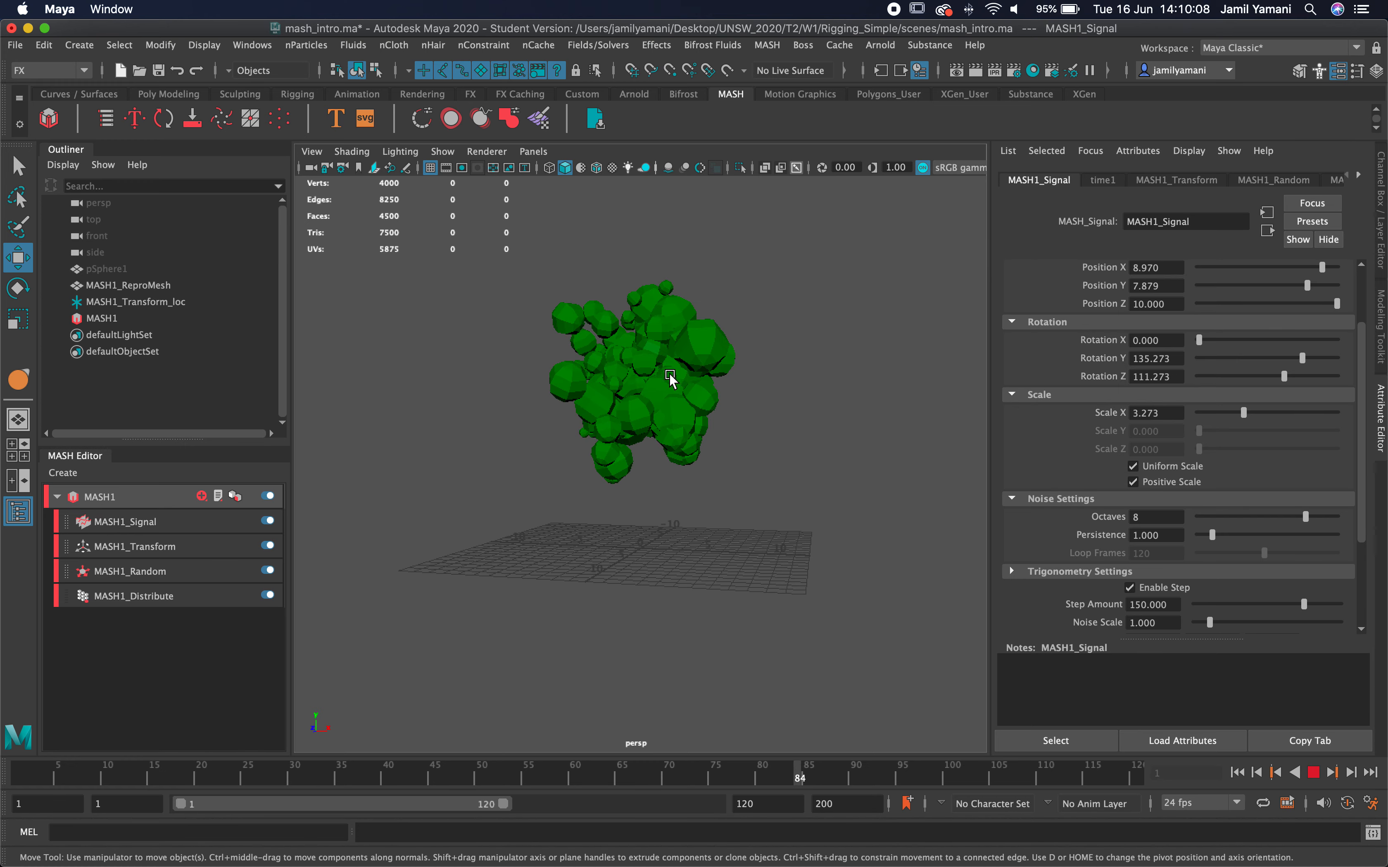
Try Fractional Brownian Motion as the signal type of MASH1_Signal.
scroll(1143, 391, "up", 3)
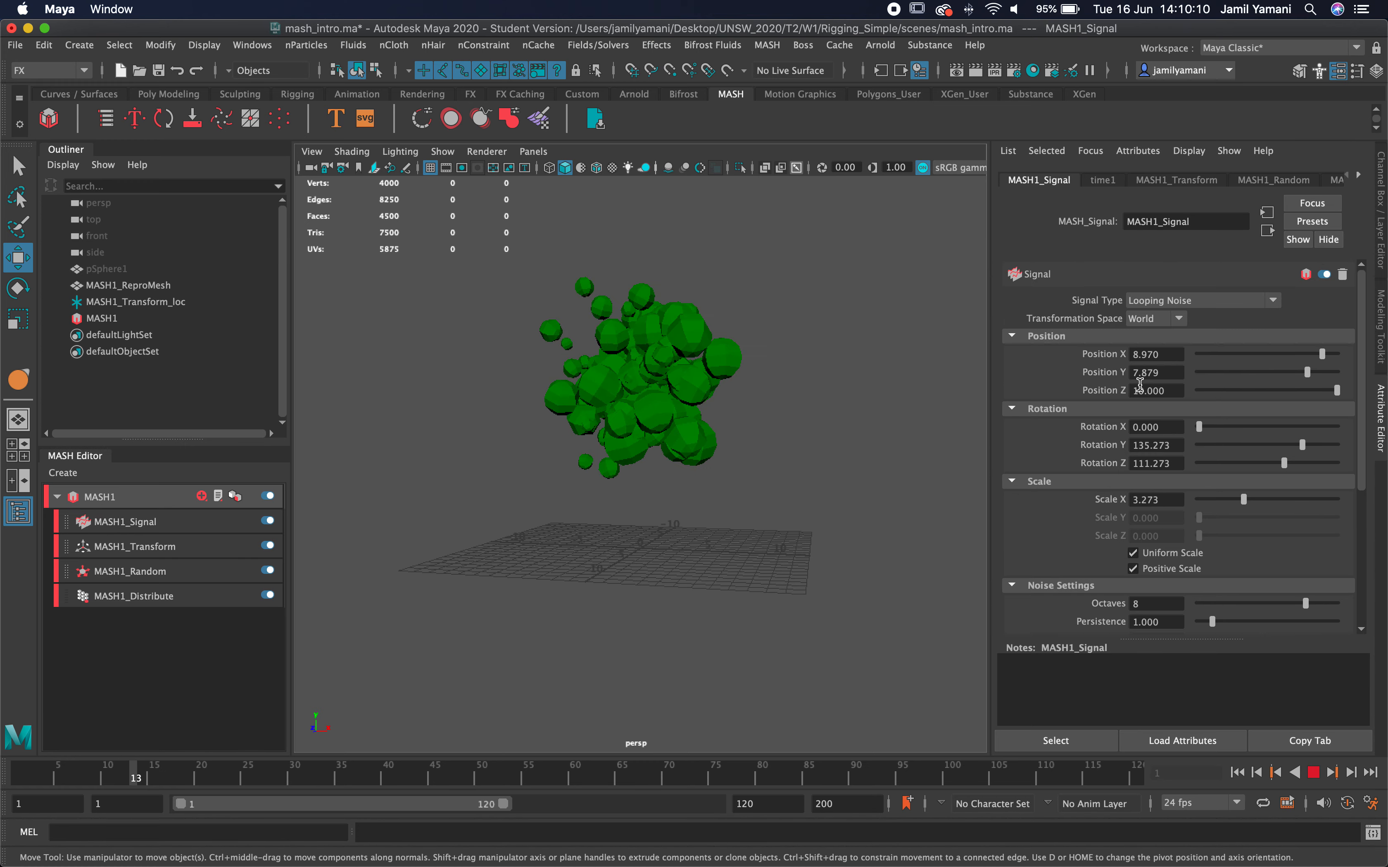
left_click(1170, 301)
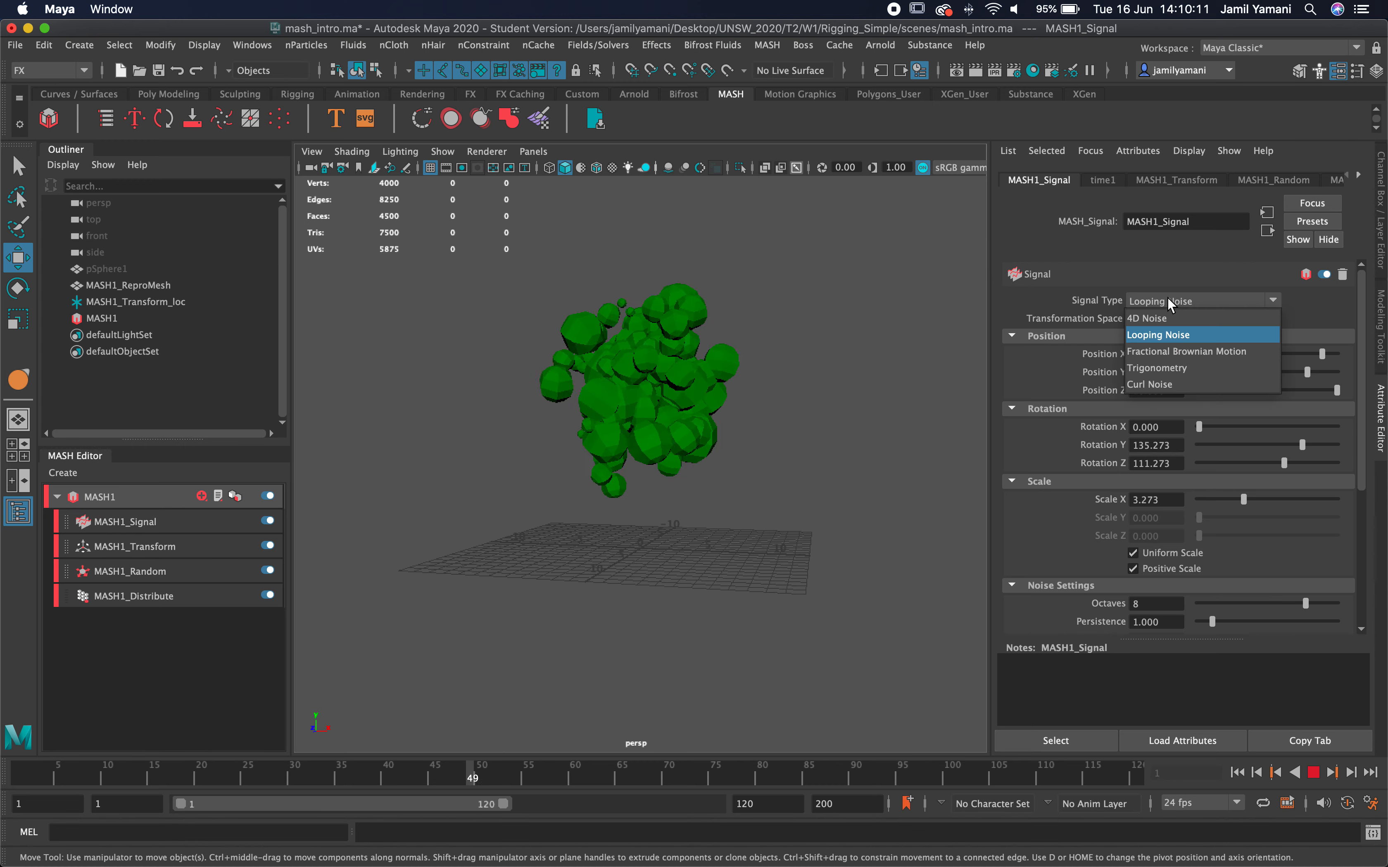
left_click(1164, 351)
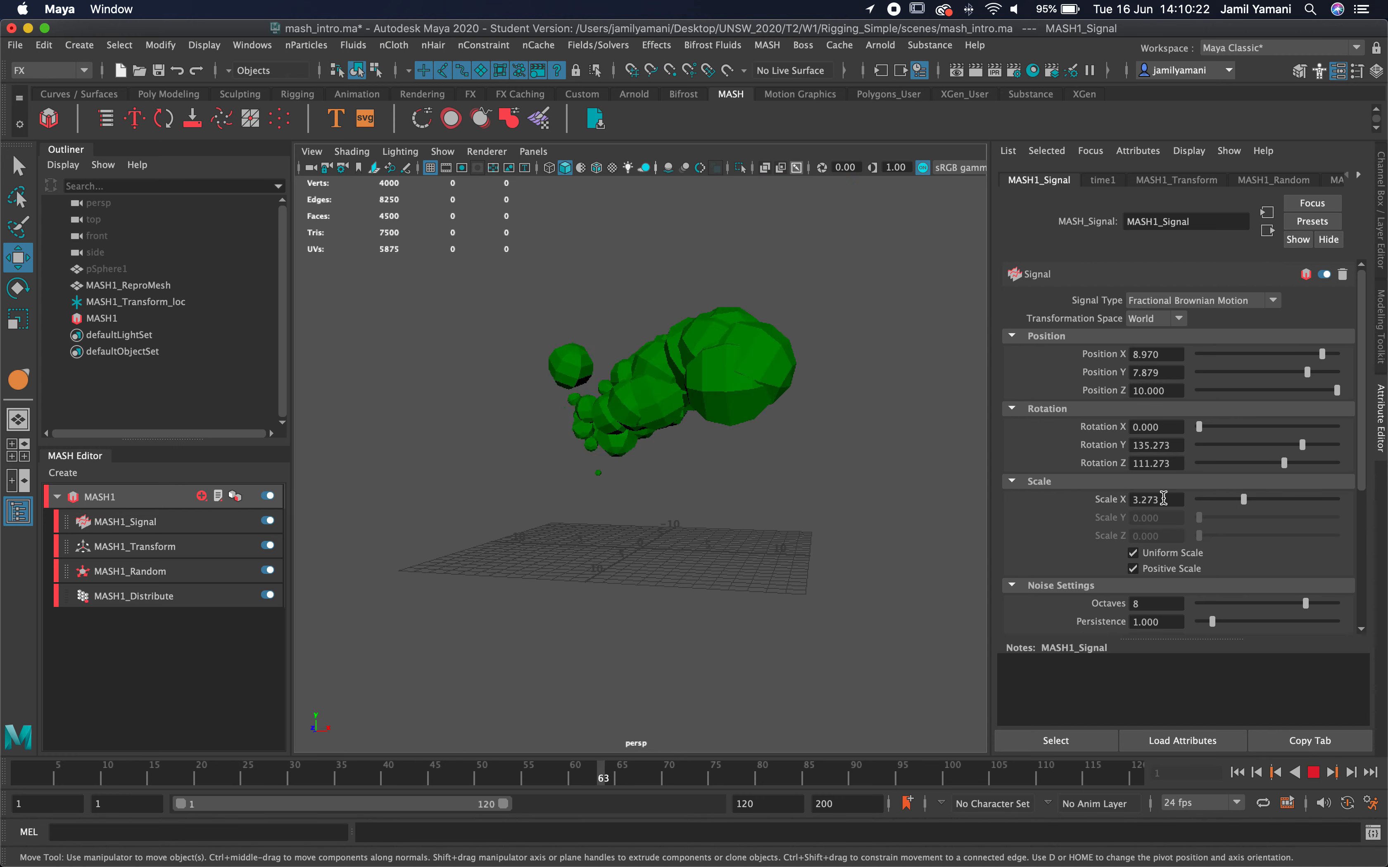
Lower the signal's Scale X to 1 and further down to 0, checking the moving spheres from another angle.
left_click_drag(1168, 500, 1027, 495)
type("1")
key("Return")
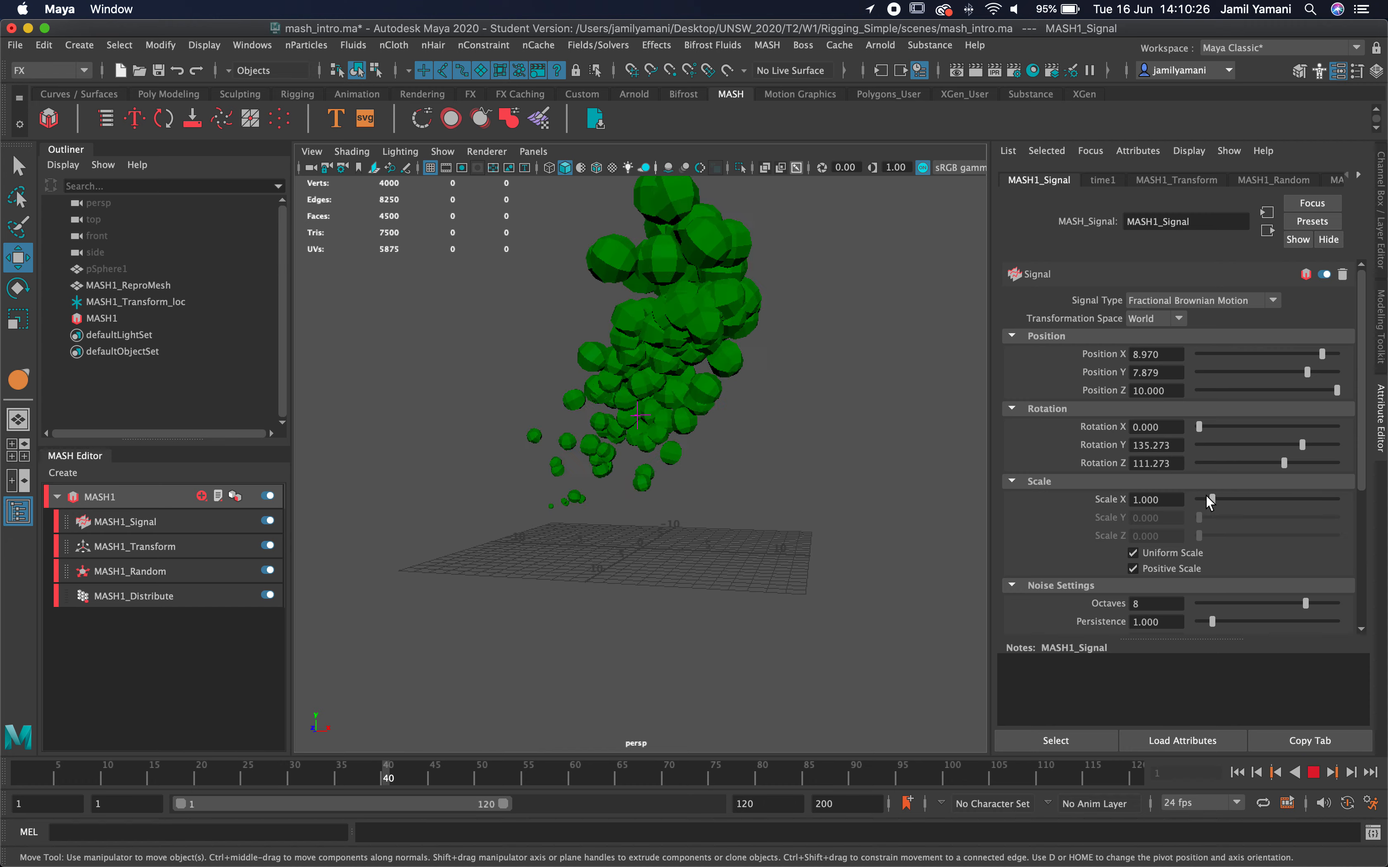
left_click_drag(1213, 498, 1069, 522)
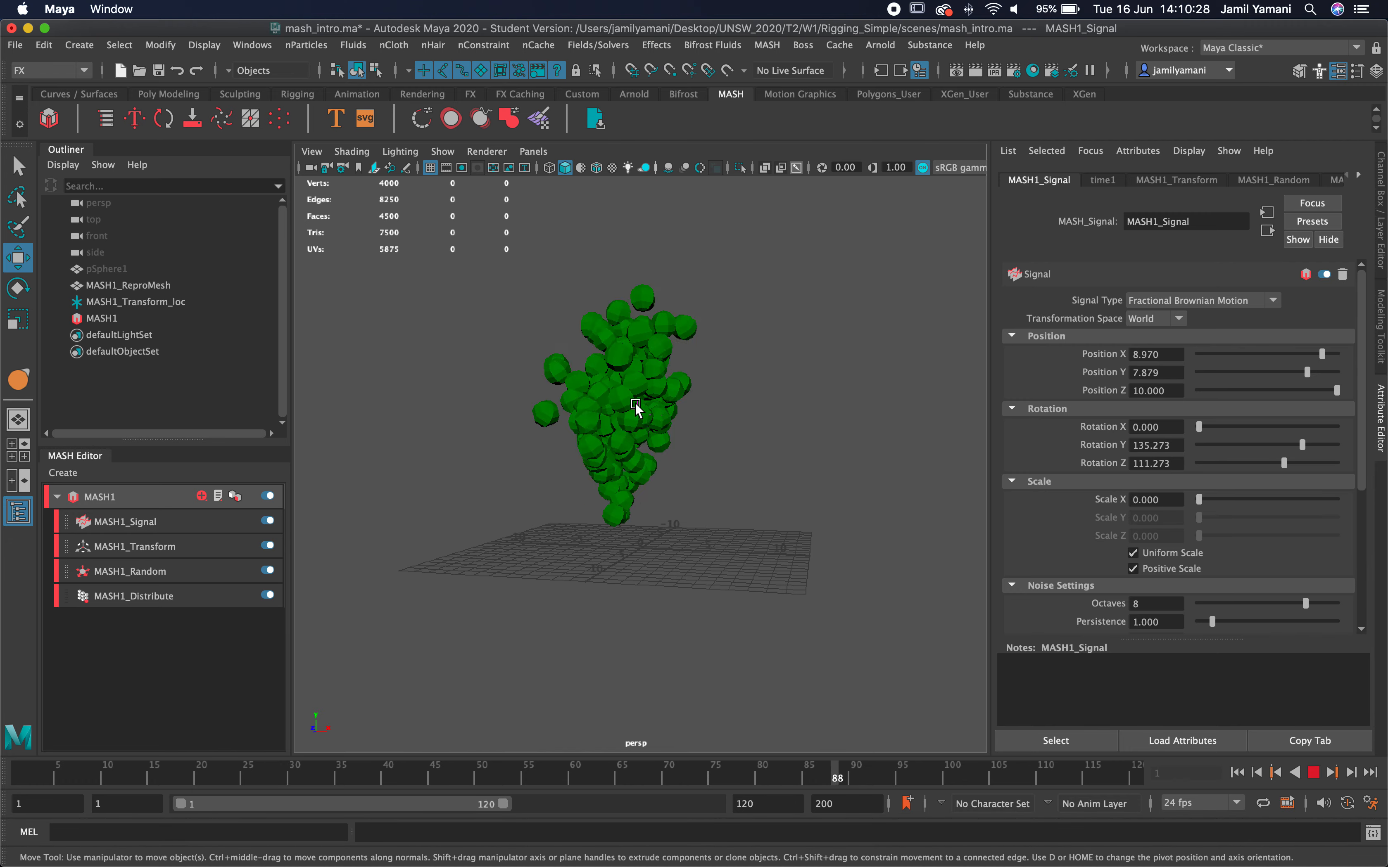
left_click_drag(675, 411, 768, 436, "alt")
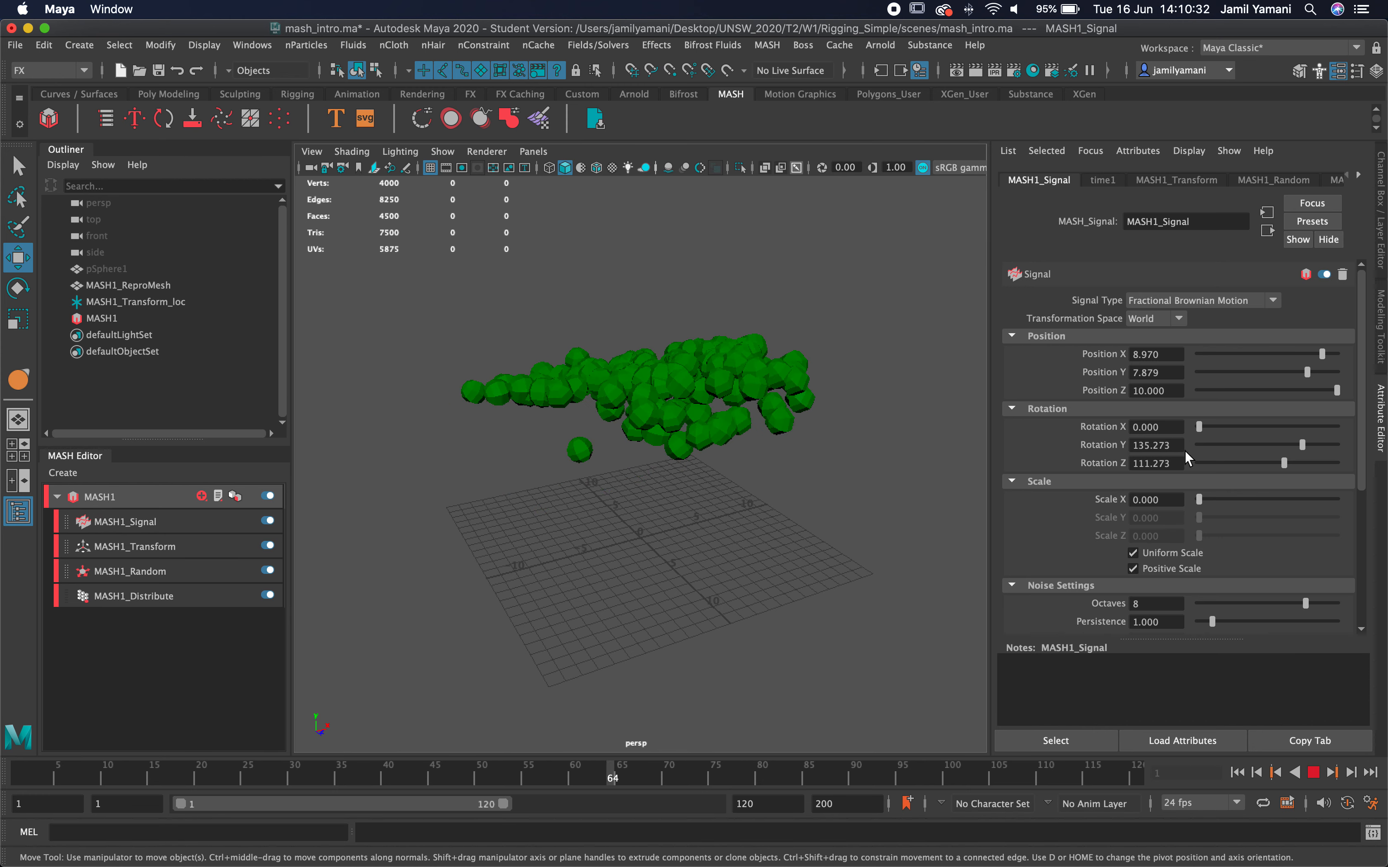
Stop the playback, dismiss the save notice and switch the signal type back to Looping Noise.
left_click(1313, 773)
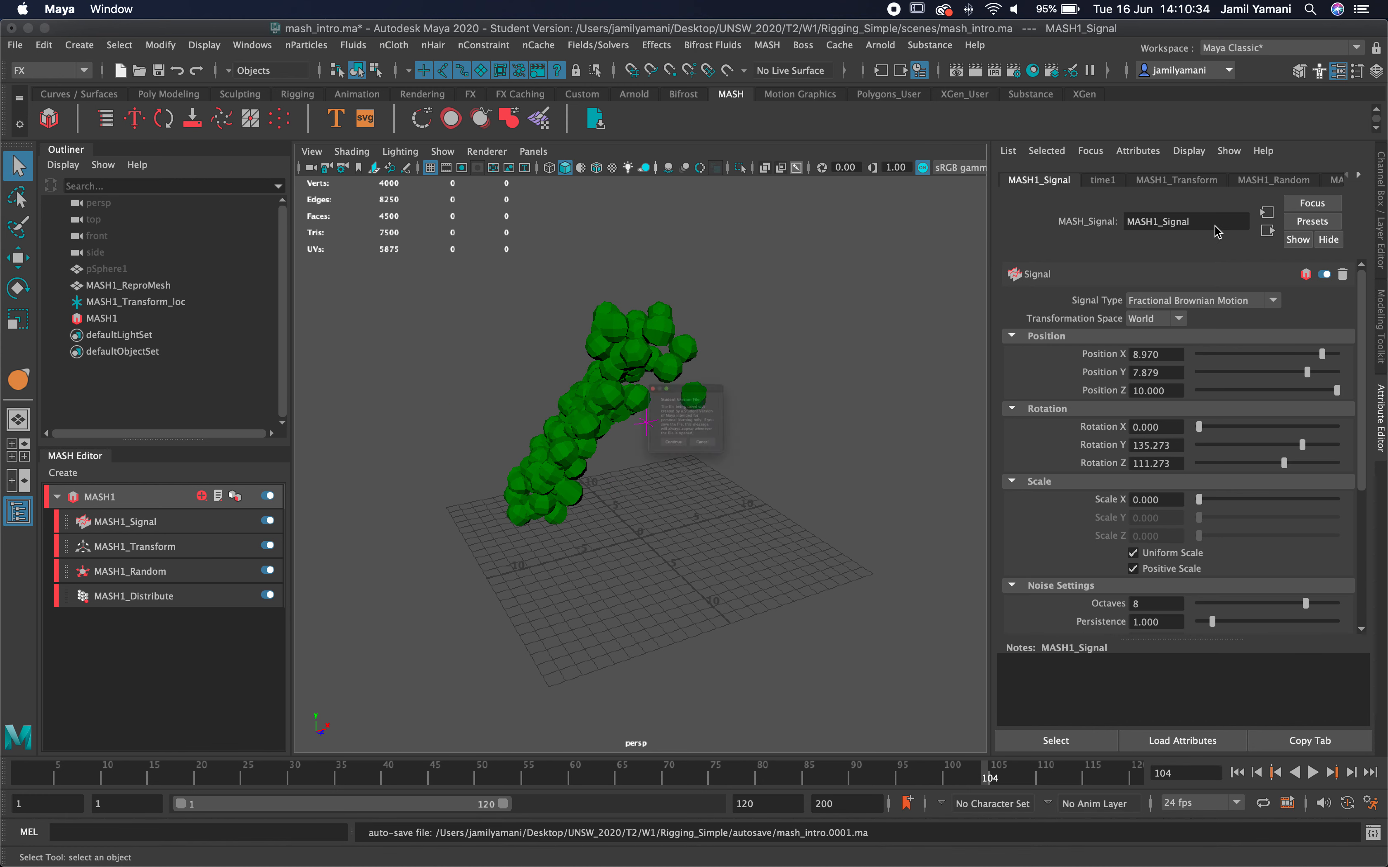
left_click(670, 478)
key("w")
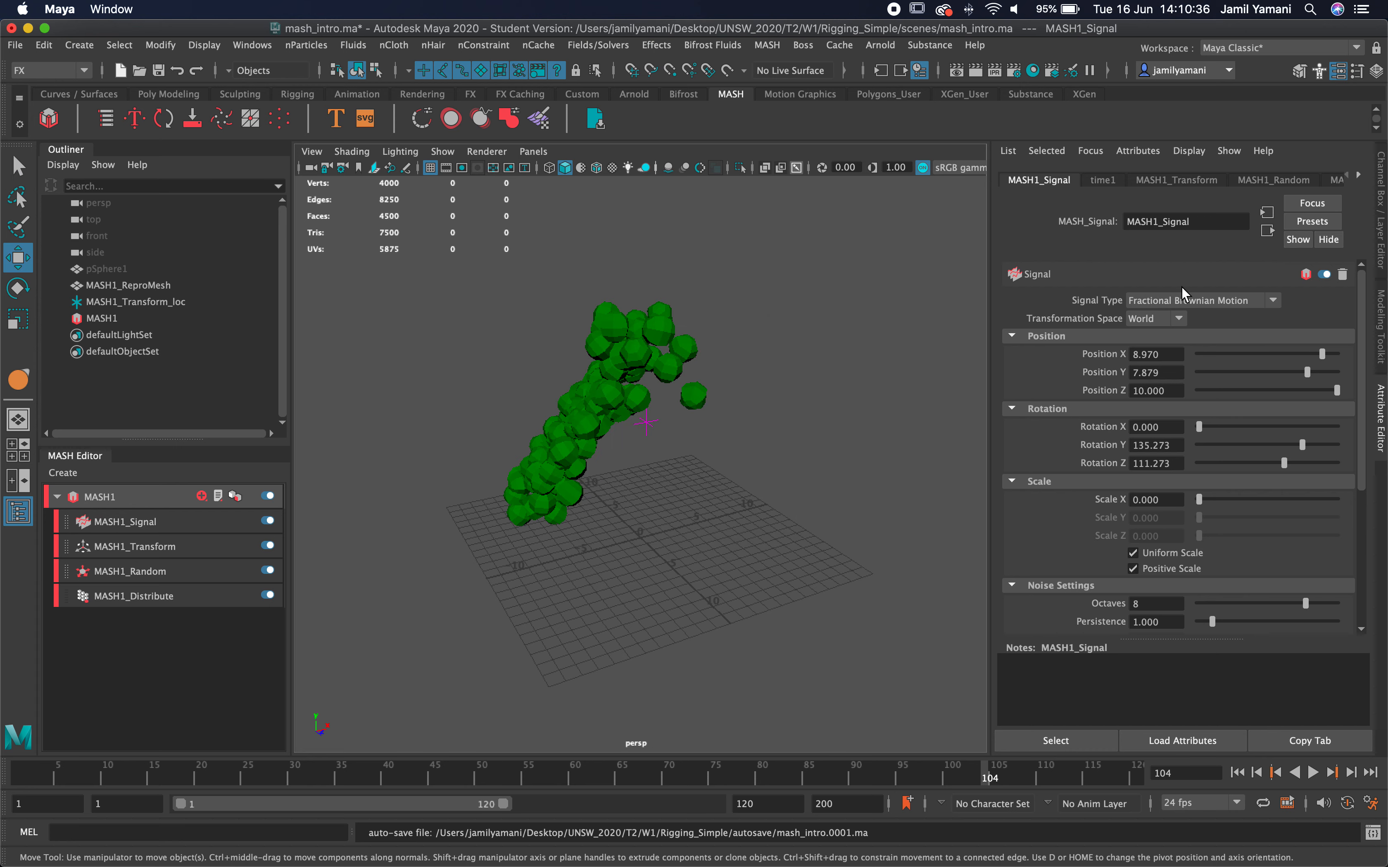
left_click(1187, 298)
left_click(1155, 334)
left_click(1156, 334)
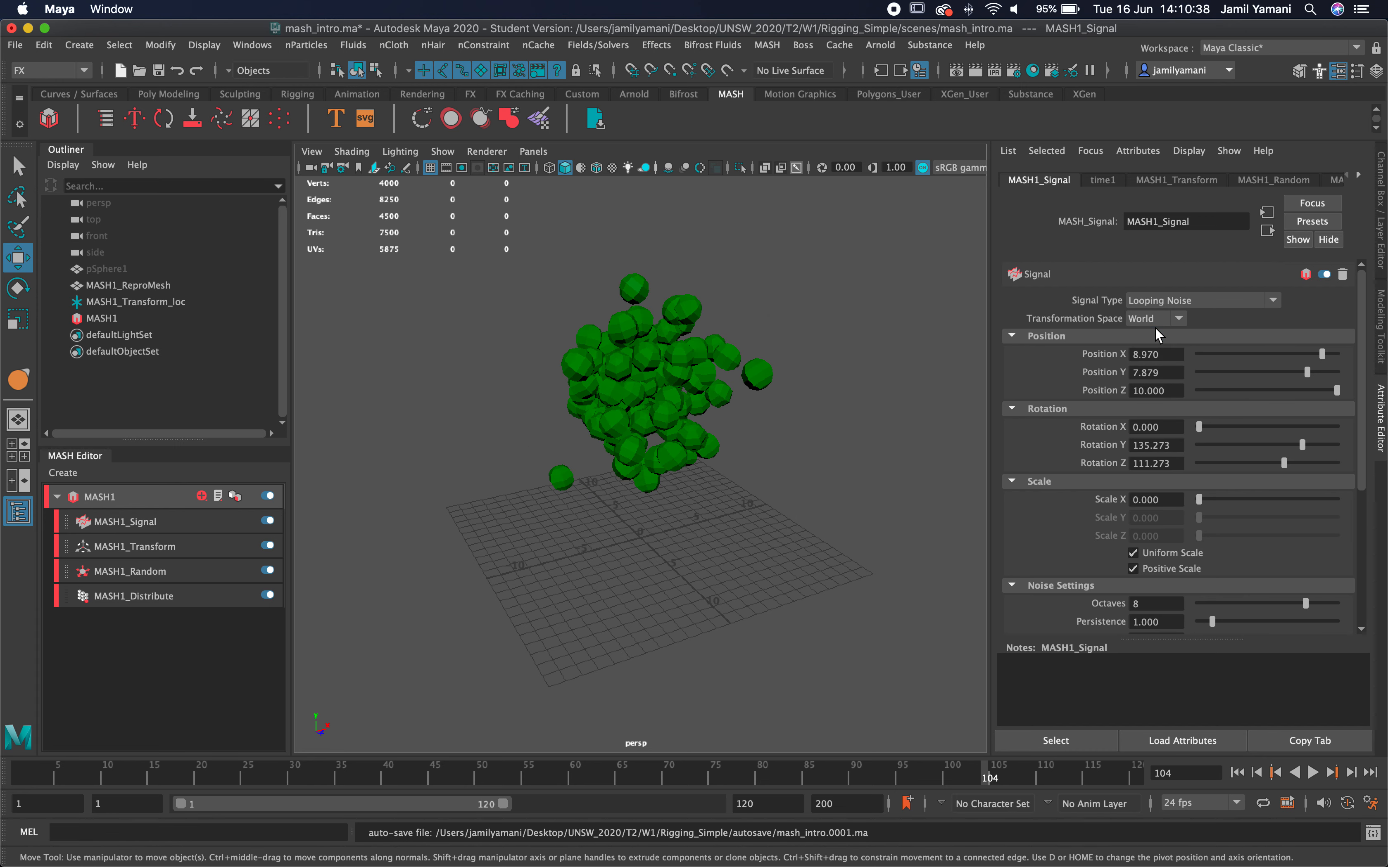